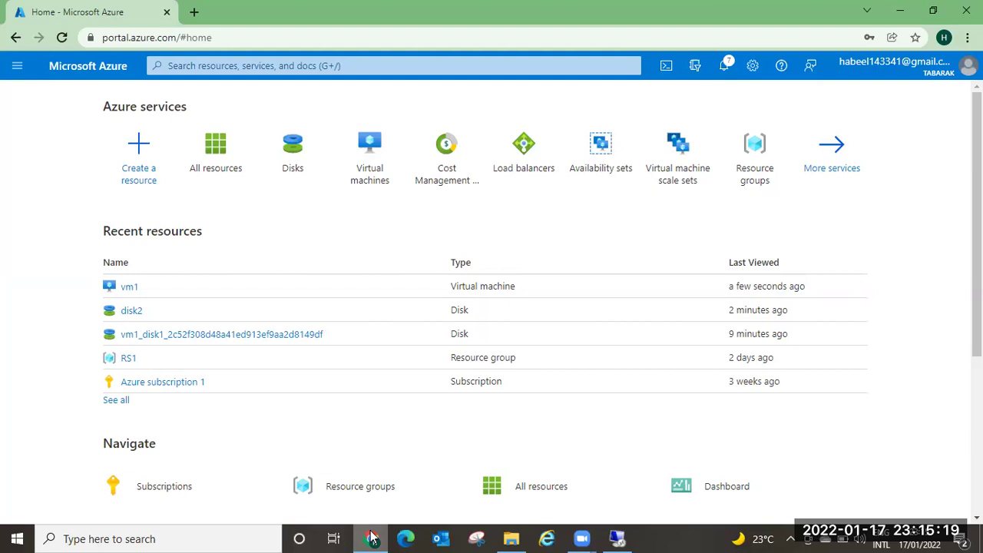
Step: Open the Disks page of virtual machine vm1 to view its OS disk size
left_click(375, 146)
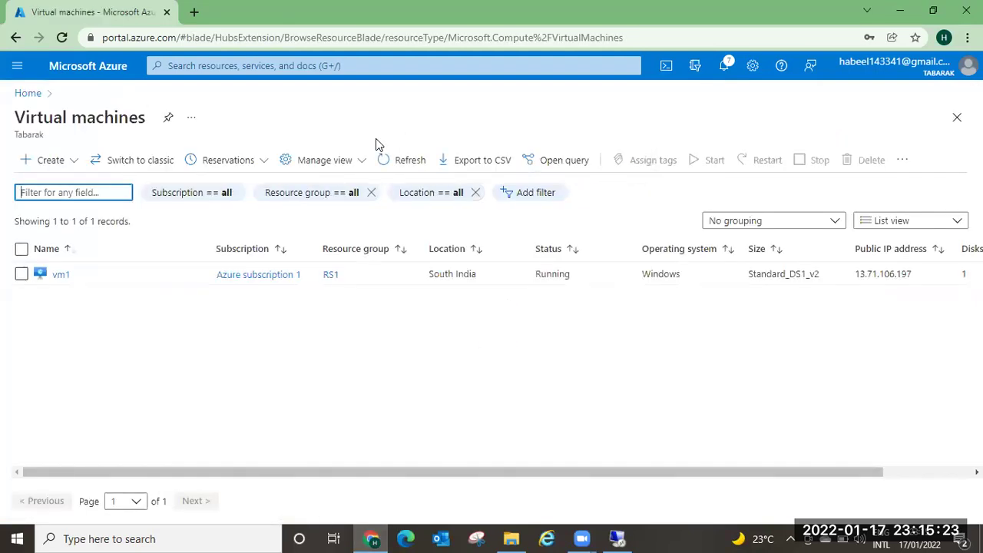
left_click(65, 278)
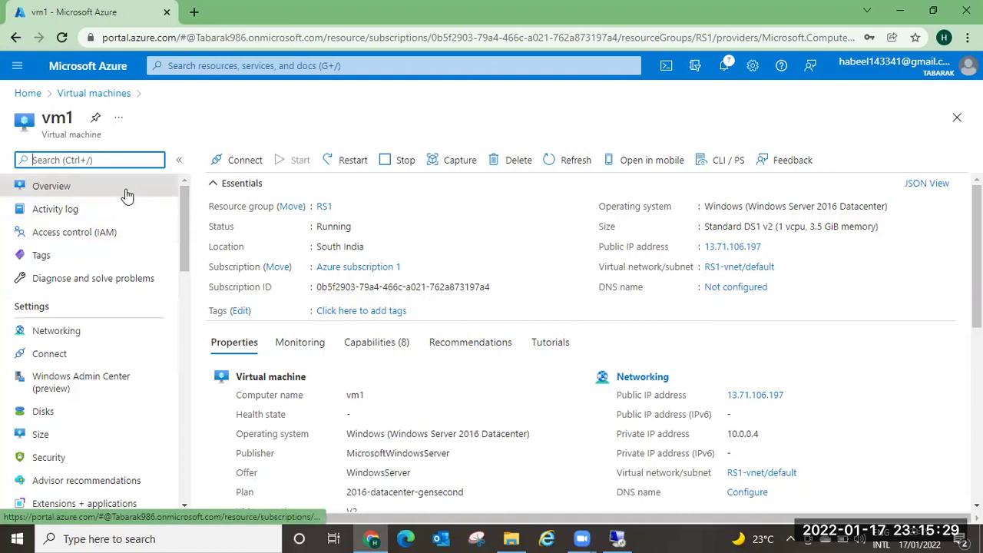
left_click(56, 417)
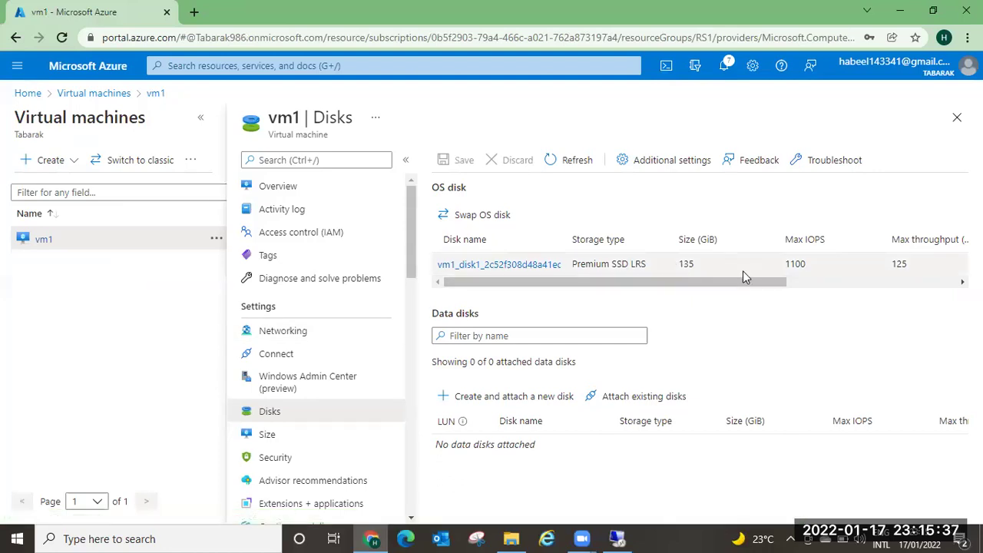
Step: Switch to vm1's Remote Desktop session and view the drives under This PC in File Explorer
left_click(619, 536)
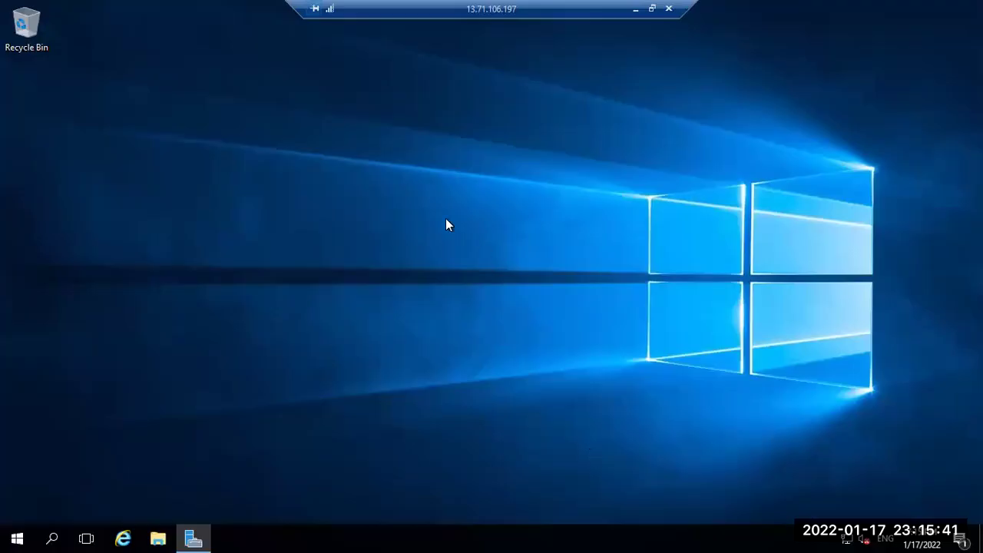
key("super+e")
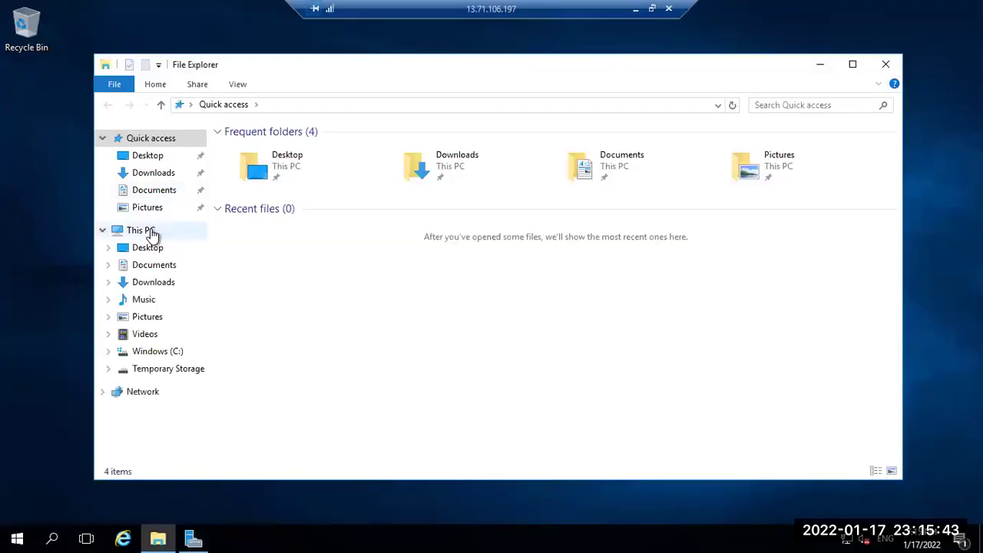
left_click(151, 230)
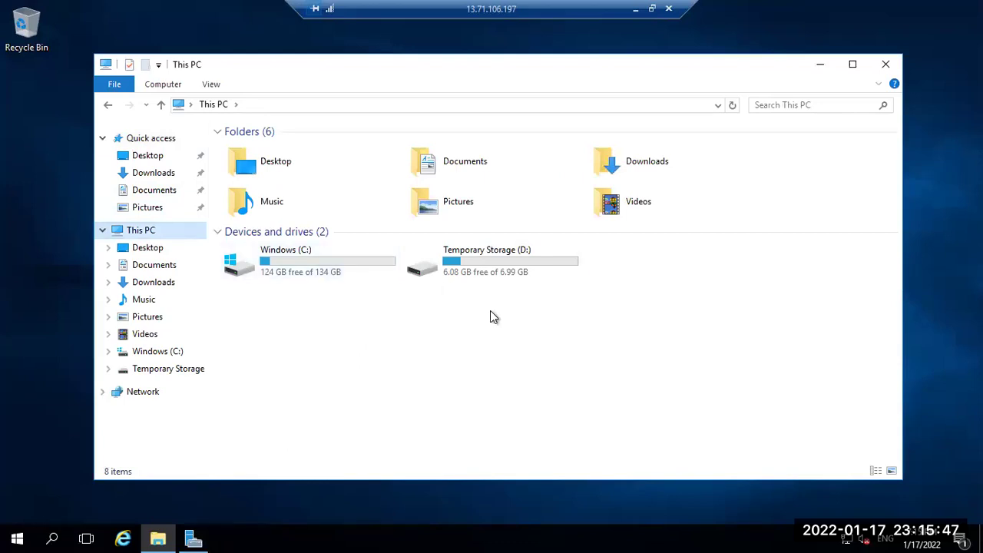
Step: Examine the disk layout in Disk Management, then minimise it and the Remote Desktop session to return to the Azure portal
key("super+r")
key("Return")
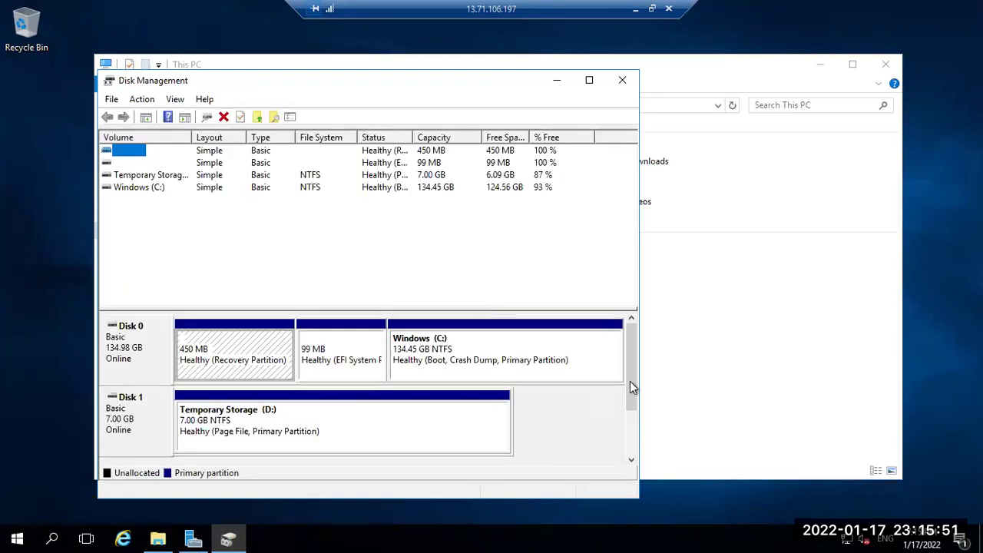
mouse_move(630, 381)
left_mouse_down()
mouse_move(632, 417)
mouse_move(640, 374)
left_mouse_up()
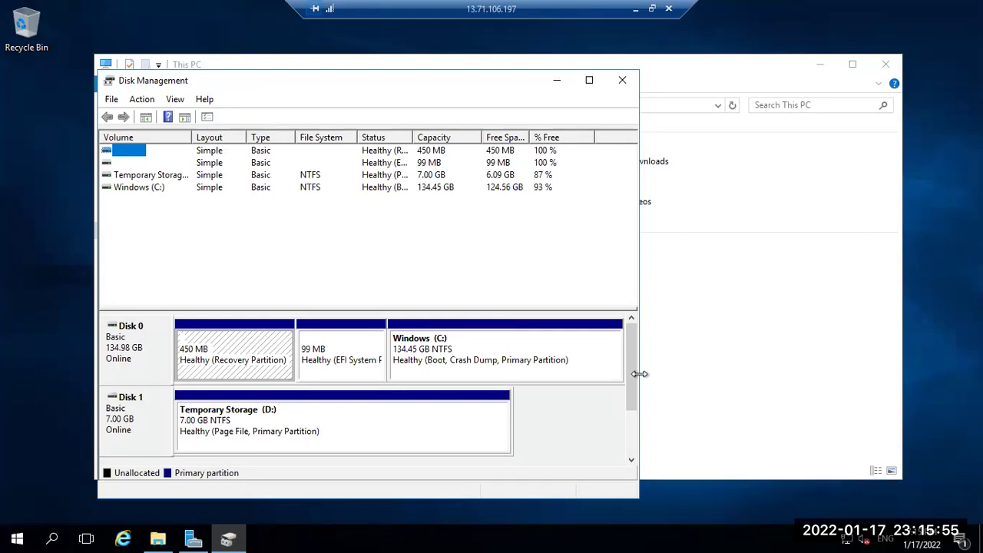
left_click(557, 80)
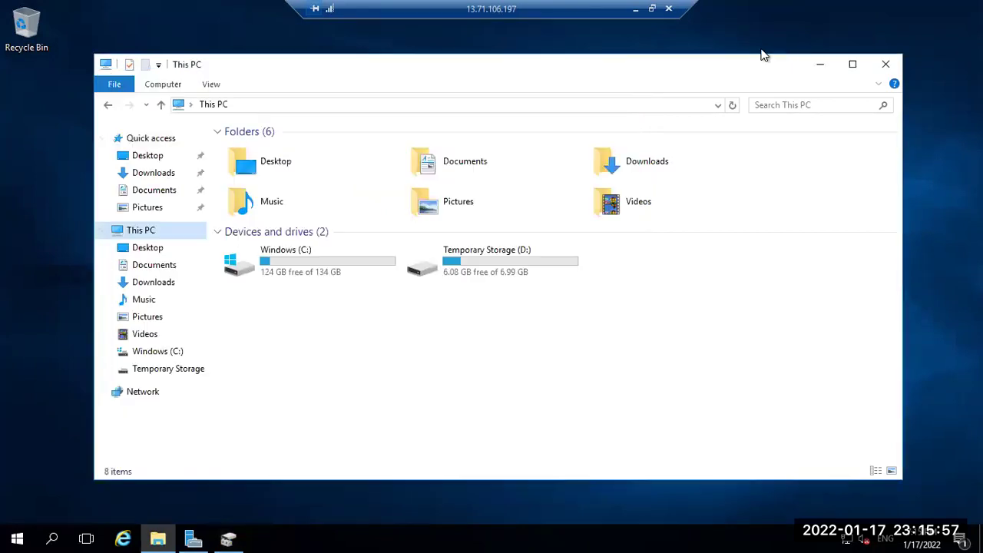
left_click(637, 9)
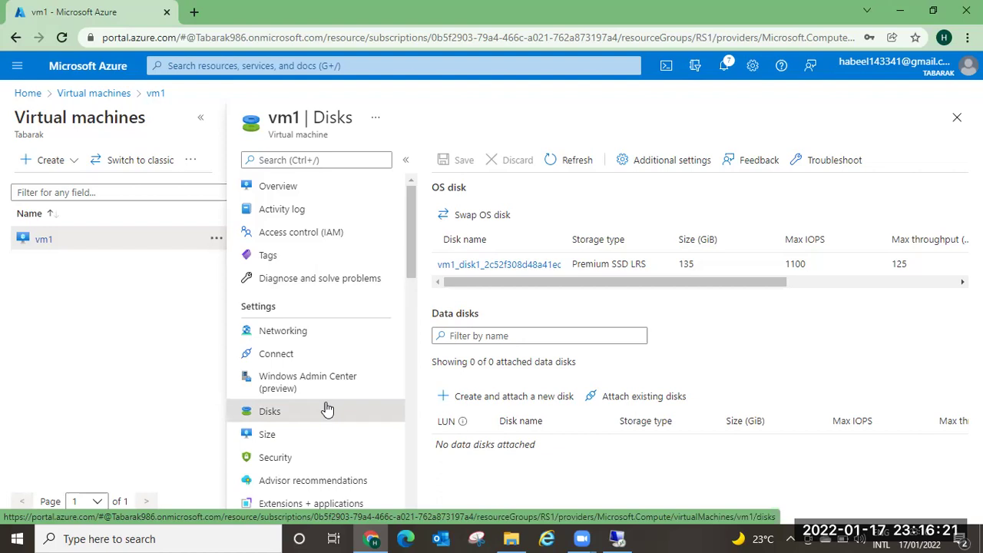
Step: Examine the Size + performance settings of vm1's OS disk, including whether resizing is available
left_click(529, 265)
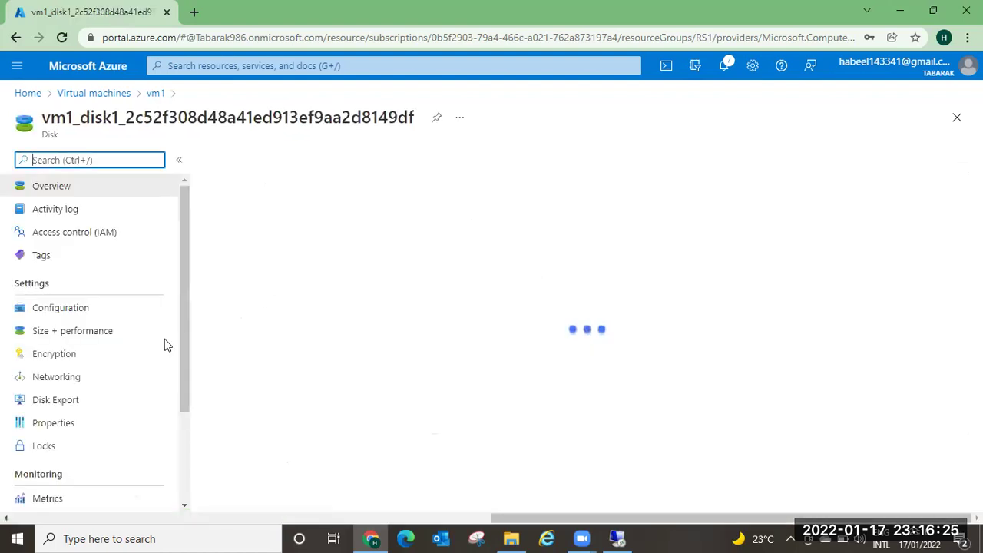
left_click(81, 338)
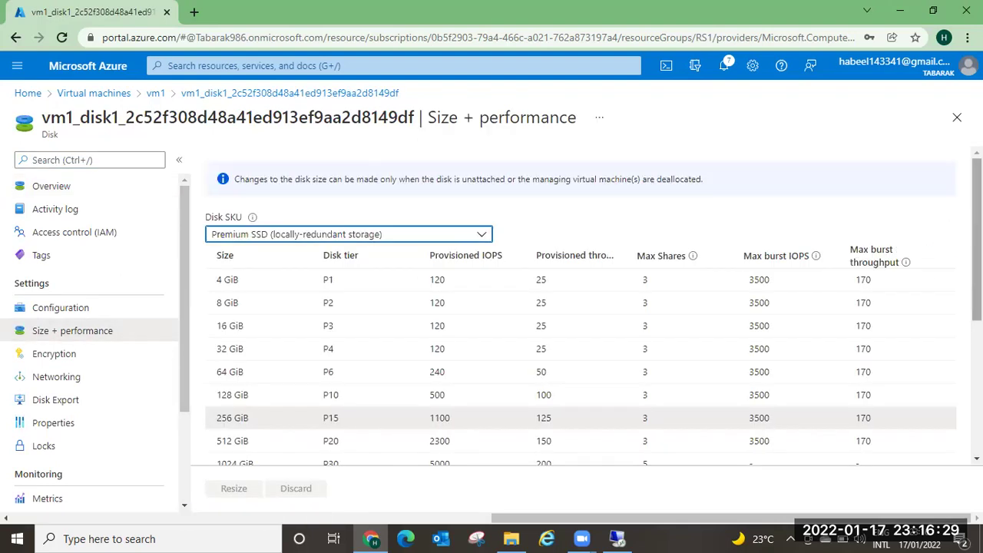
scroll(429, 439, "down", 2)
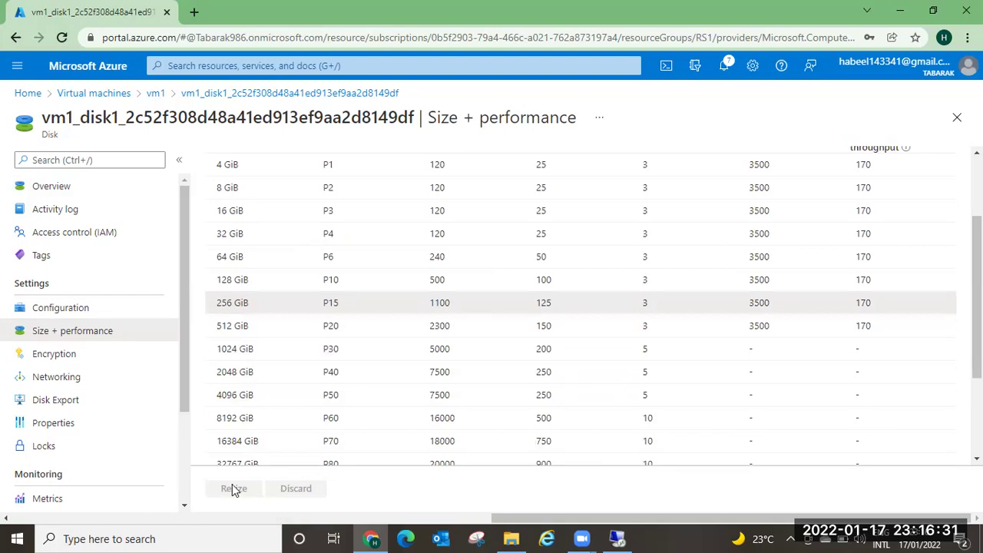
Step: Stop the virtual machine vm1 from its overview page and check the portal notifications for the operation
left_click(153, 93)
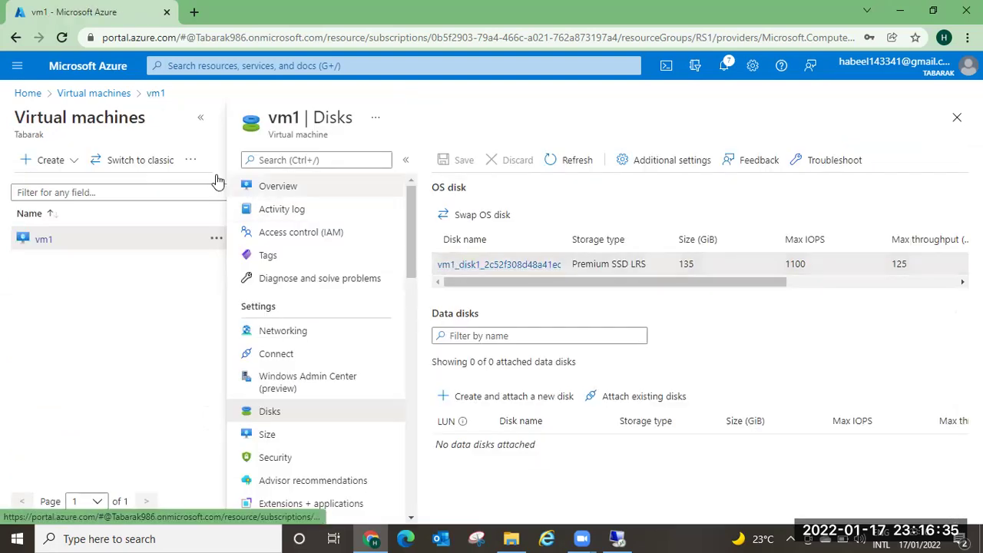
left_click(79, 94)
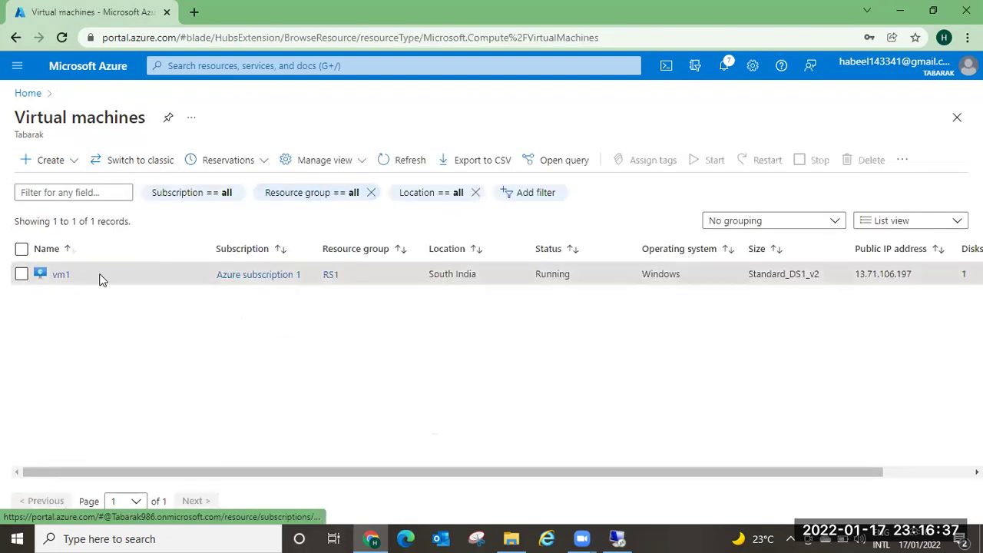
left_click(59, 276)
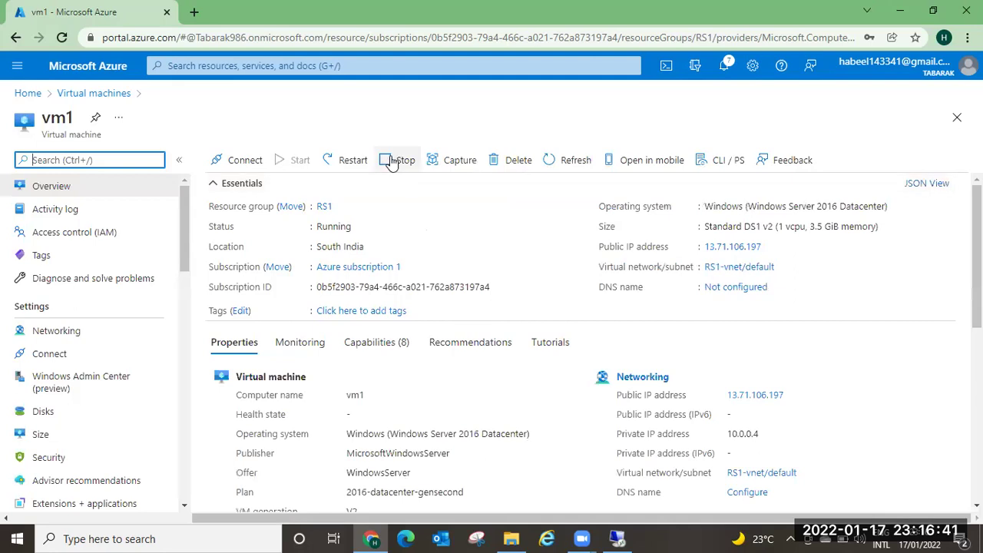
left_click(397, 160)
left_click(235, 336)
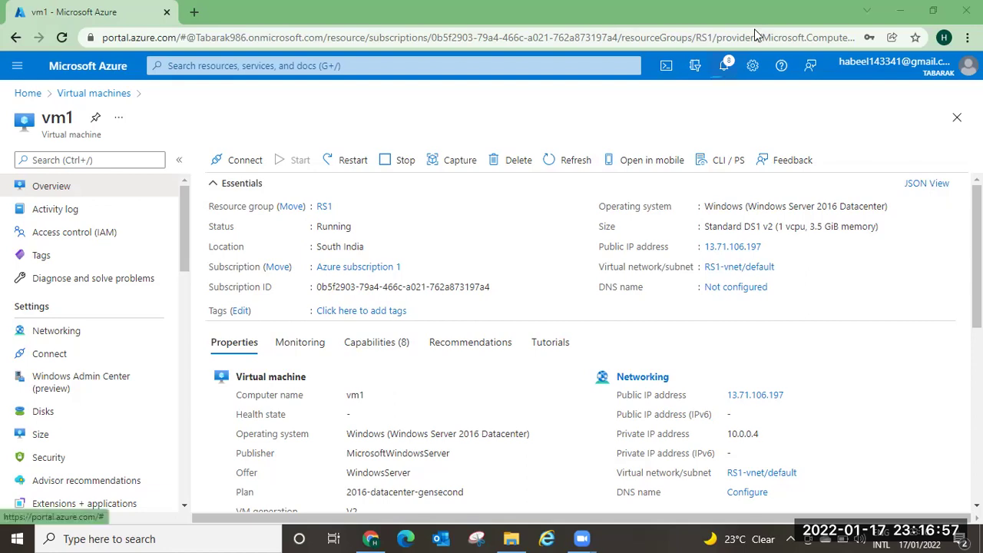
left_click(724, 65)
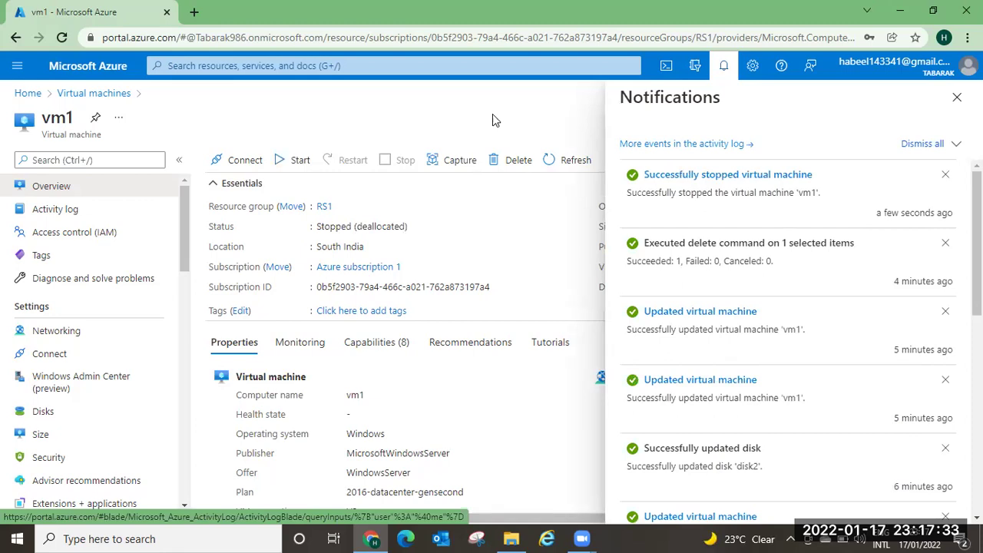
Step: Resize vm1's OS disk to a custom disk size of 145 GiB
left_click(43, 412)
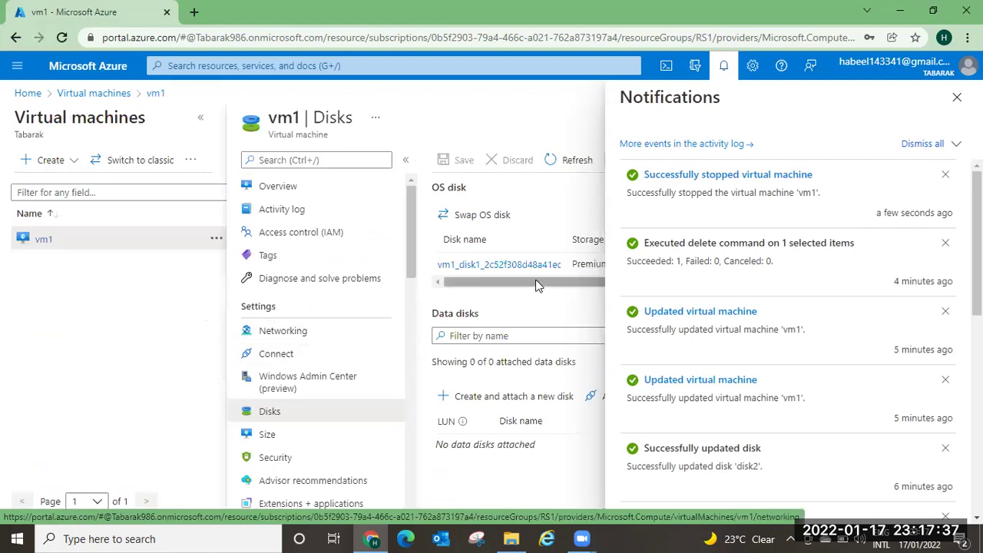
left_click(957, 97)
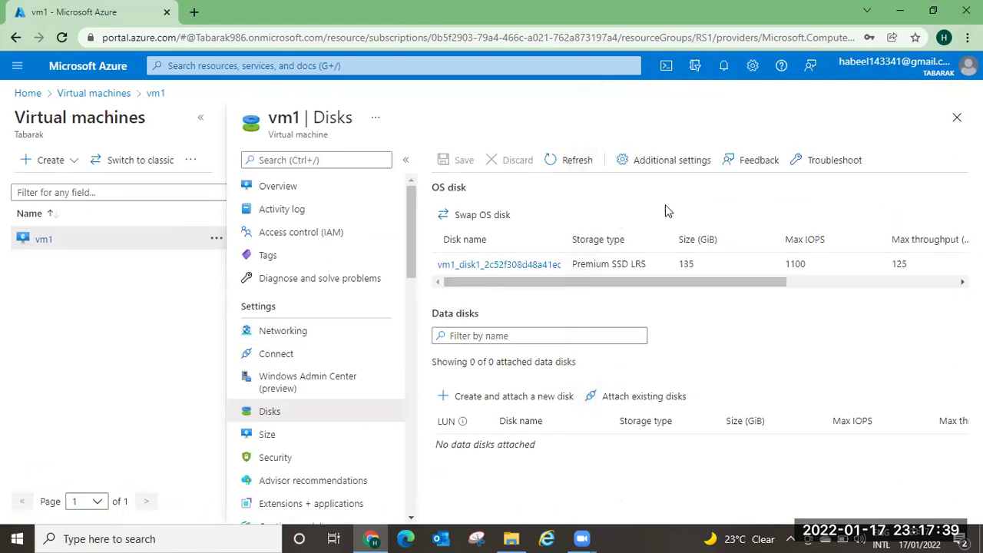
left_click(486, 265)
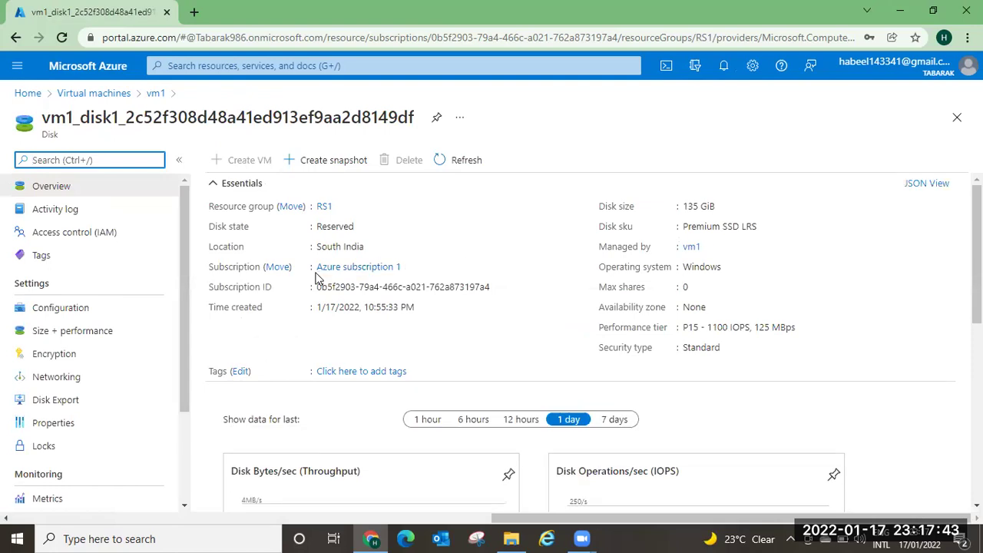
left_click(88, 334)
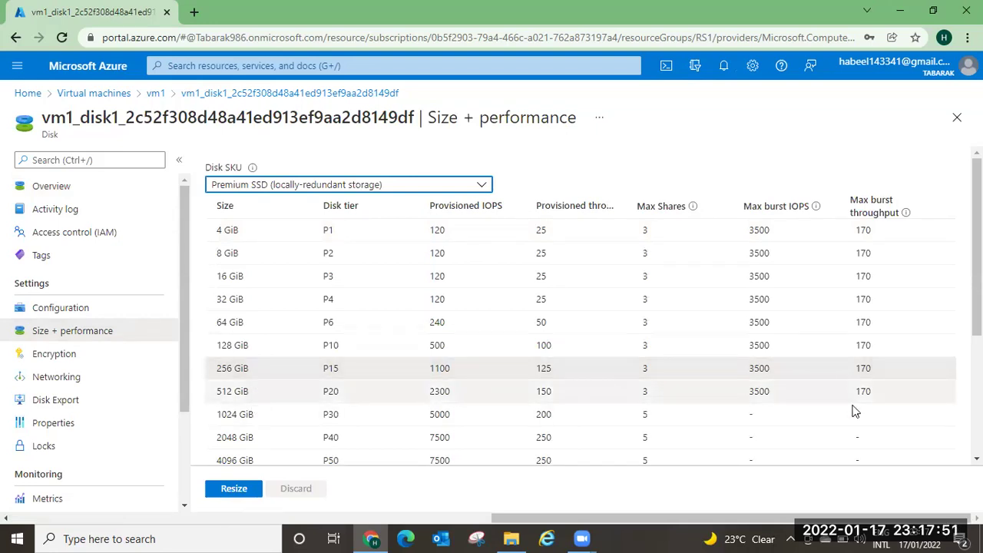
scroll(581, 307, "down", 3)
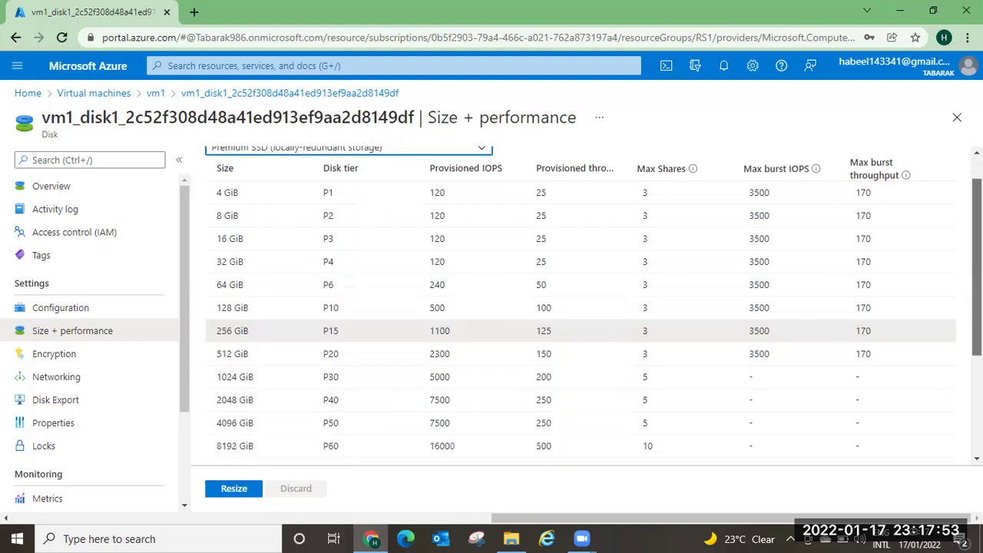
left_click(251, 363)
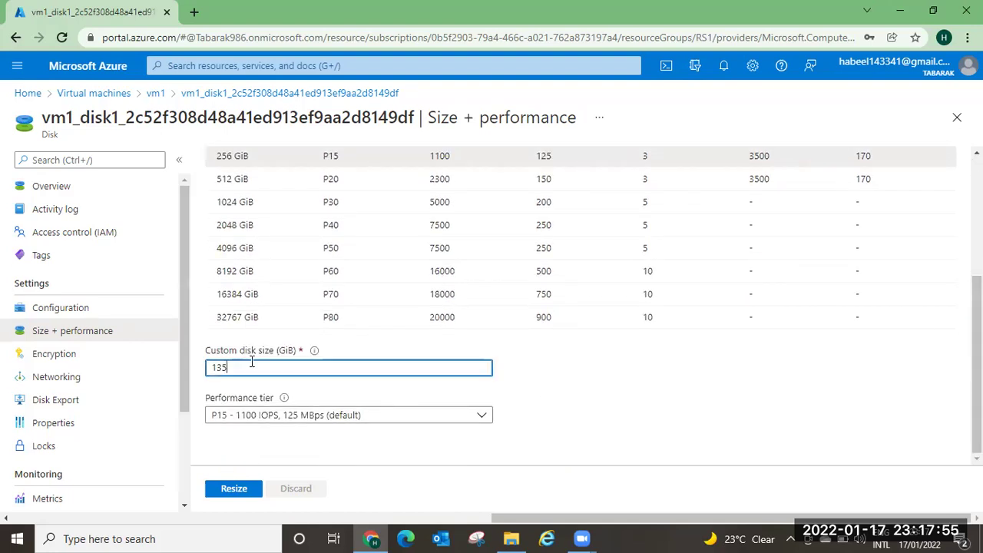
key("BackSpace")
key("BackSpace")
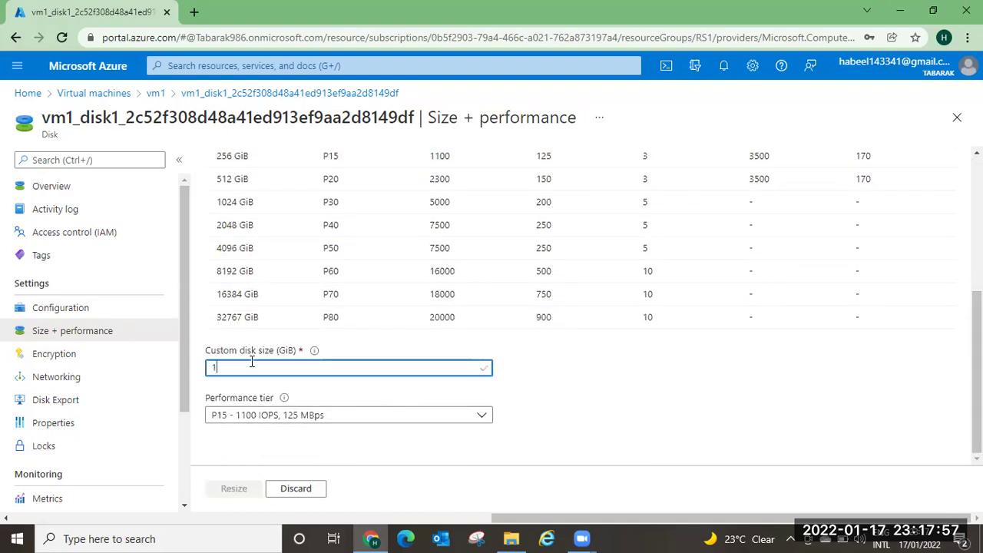
type("45")
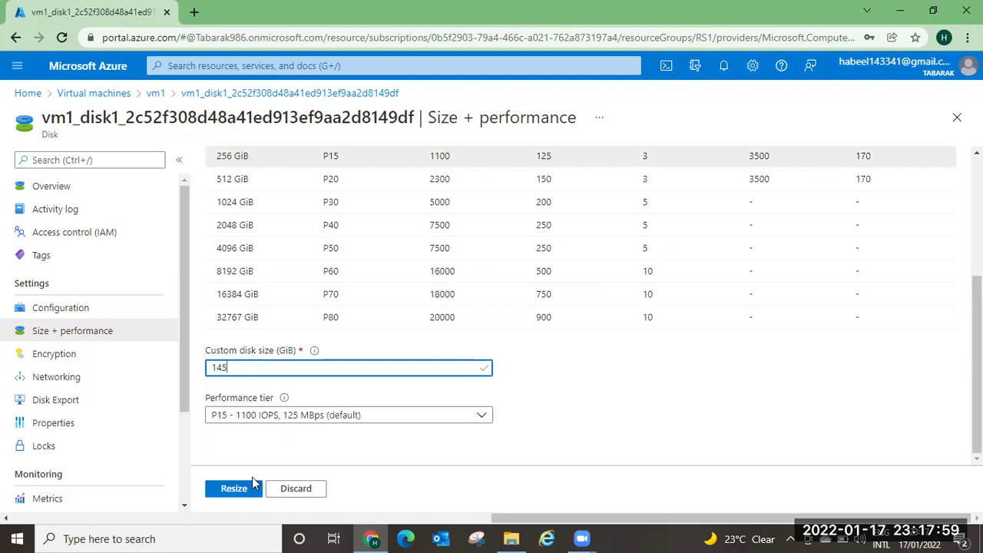
left_click(235, 489)
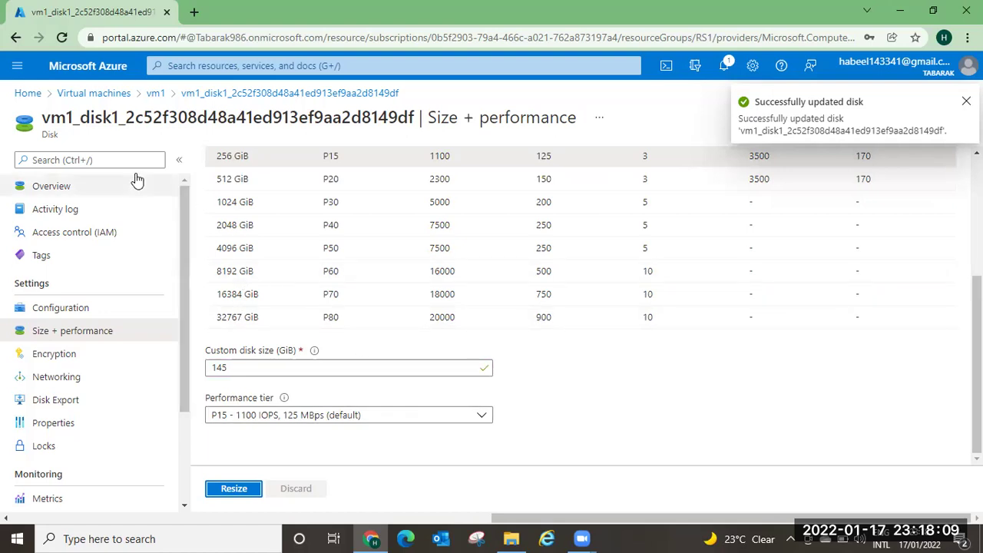
Step: Start the virtual machine vm1 and open its RDP connection page
left_click(99, 93)
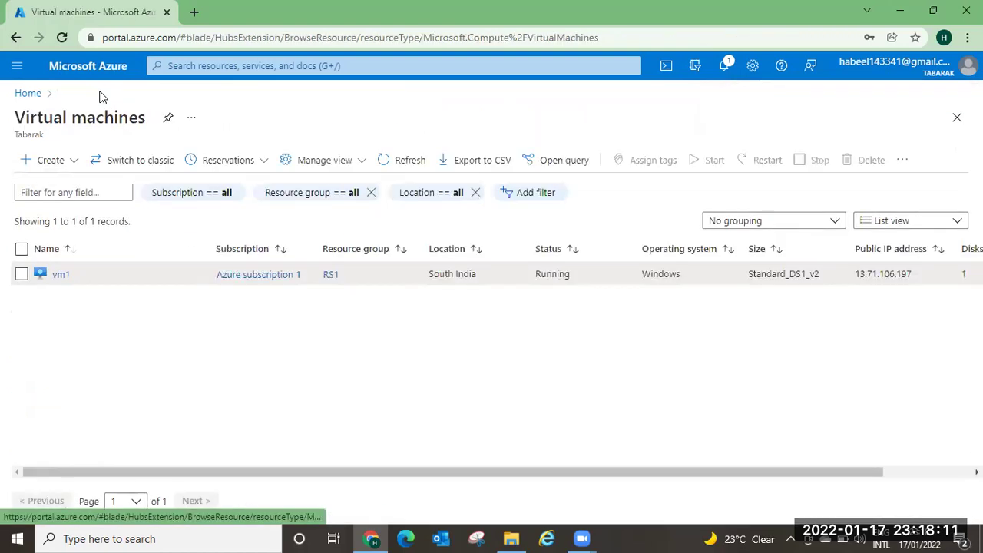
left_click(58, 275)
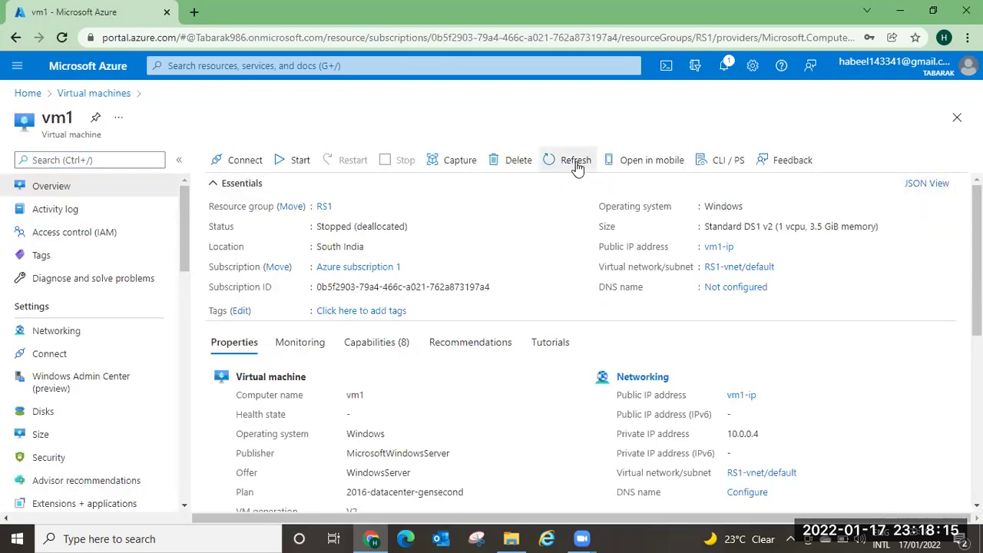
left_click(292, 167)
left_click(244, 160)
left_click(226, 188)
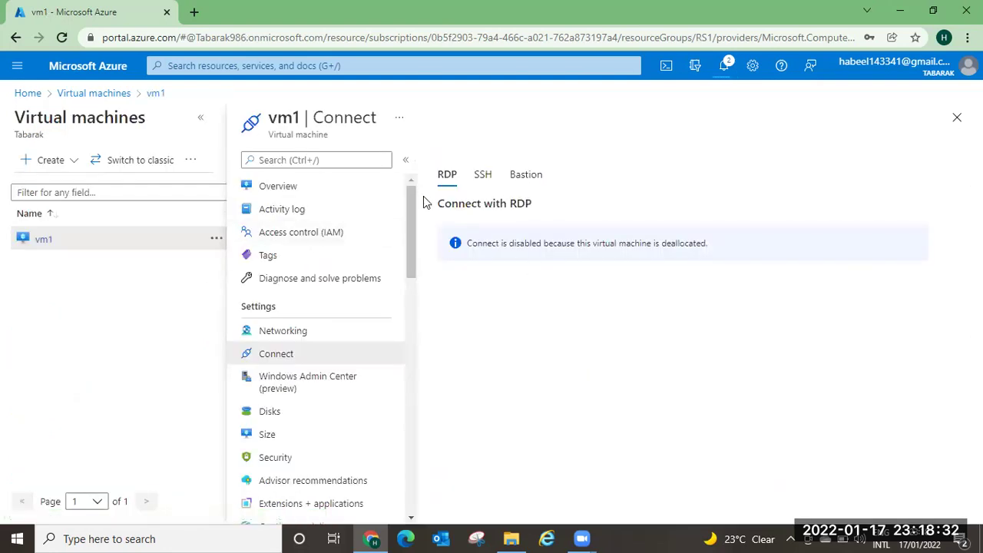
Step: Reopen vm1's Disks page from the portal home and refresh it to check the OS disk size
left_click(80, 95)
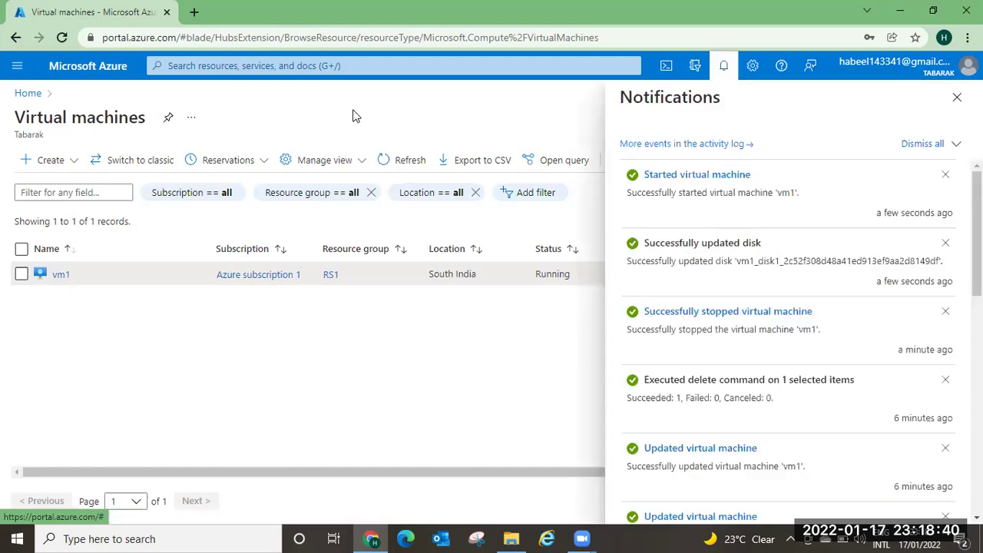
left_click(33, 99)
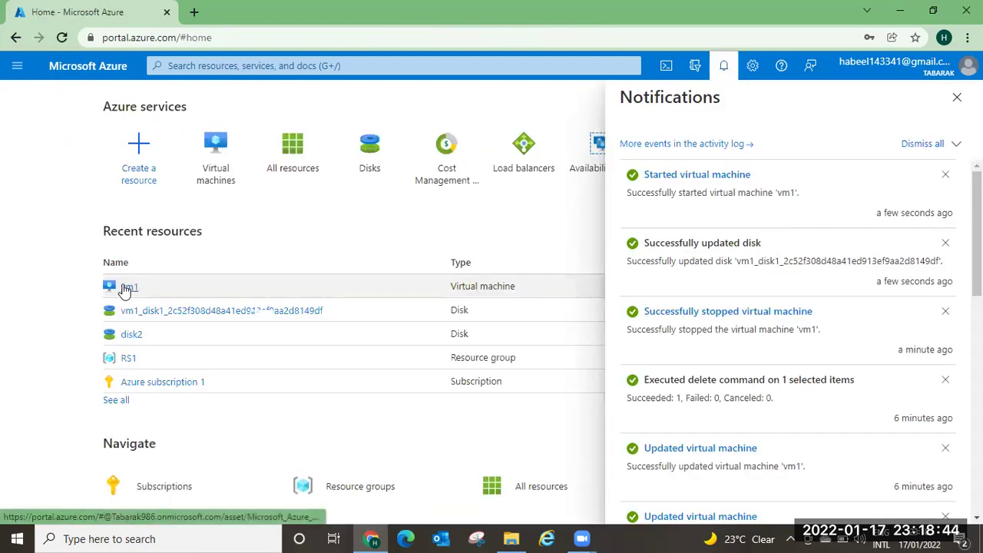
left_click(125, 285)
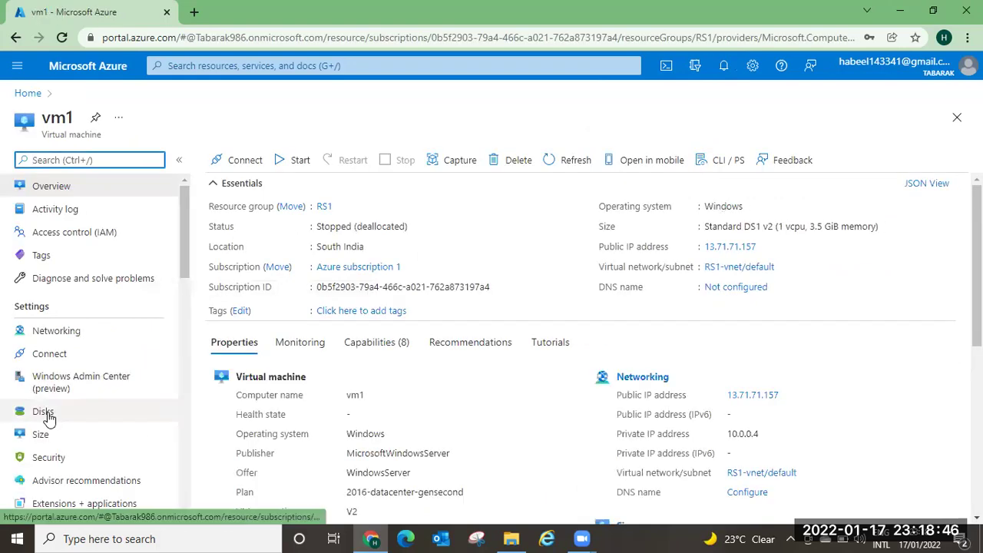
left_click(45, 413)
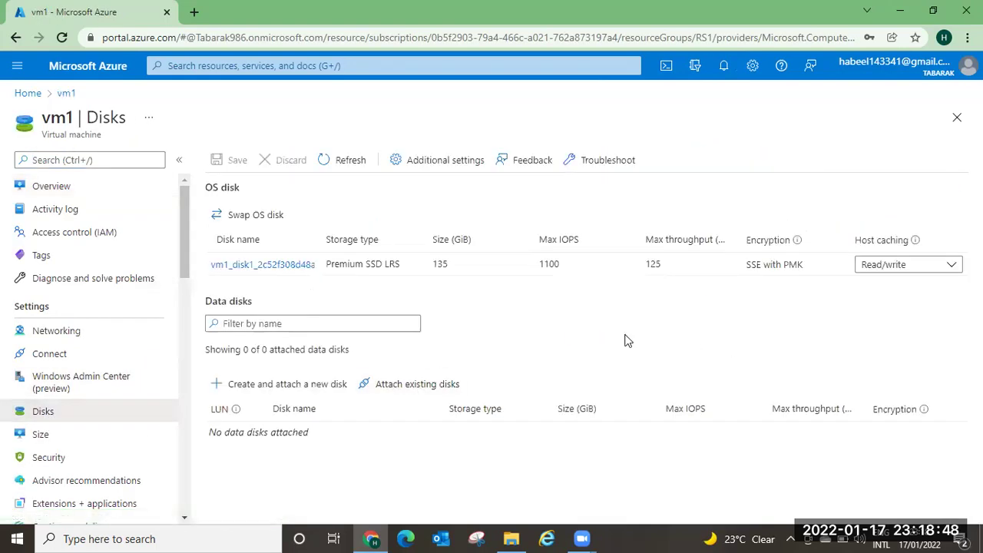
left_click(355, 169)
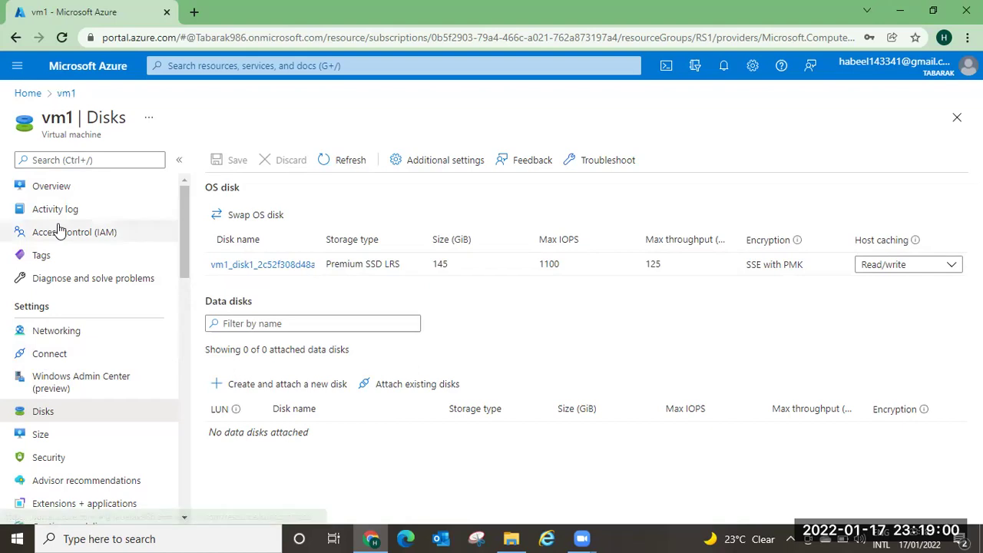
Step: Reopen vm1's overview from the virtual machines list, start the virtual machine and check the portal notifications
left_click(15, 355)
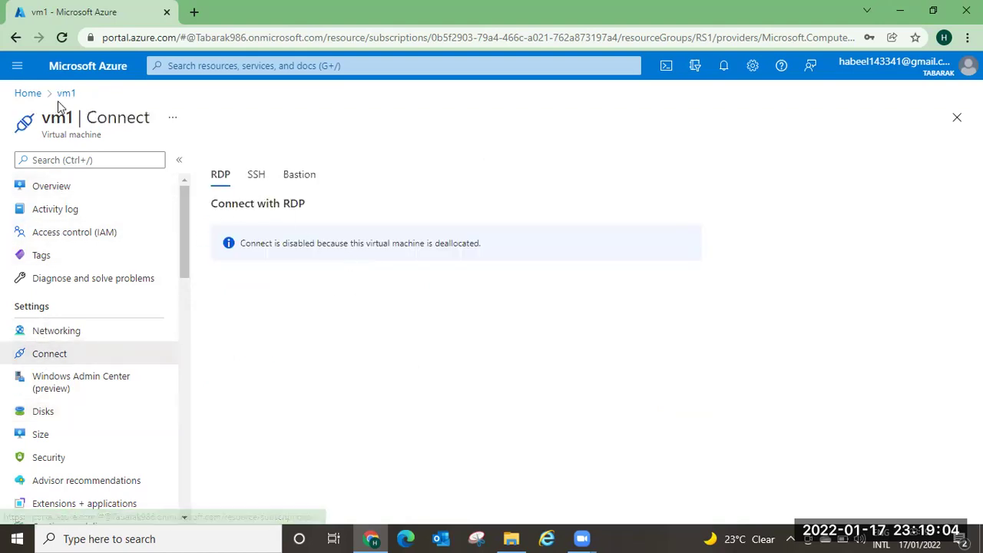
left_click(27, 93)
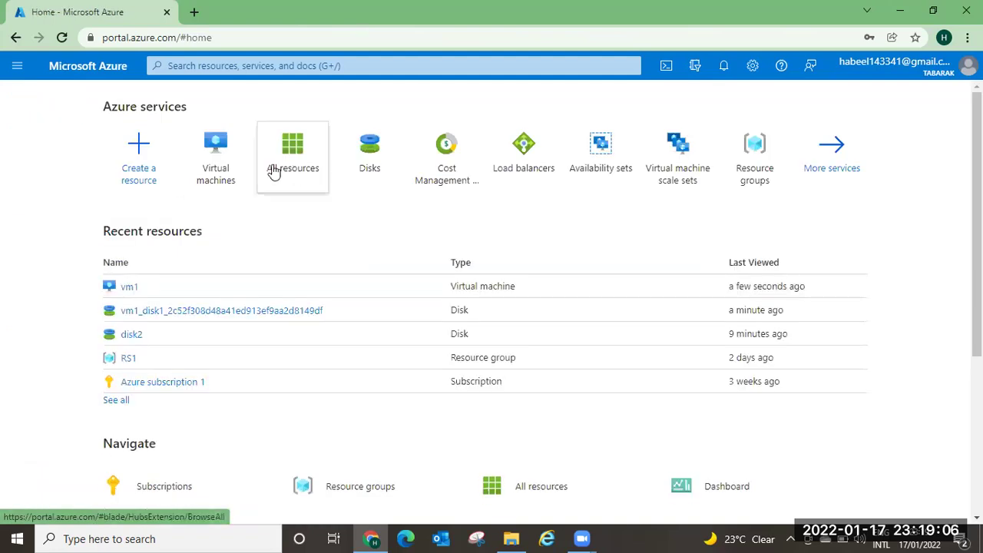
left_click(218, 155)
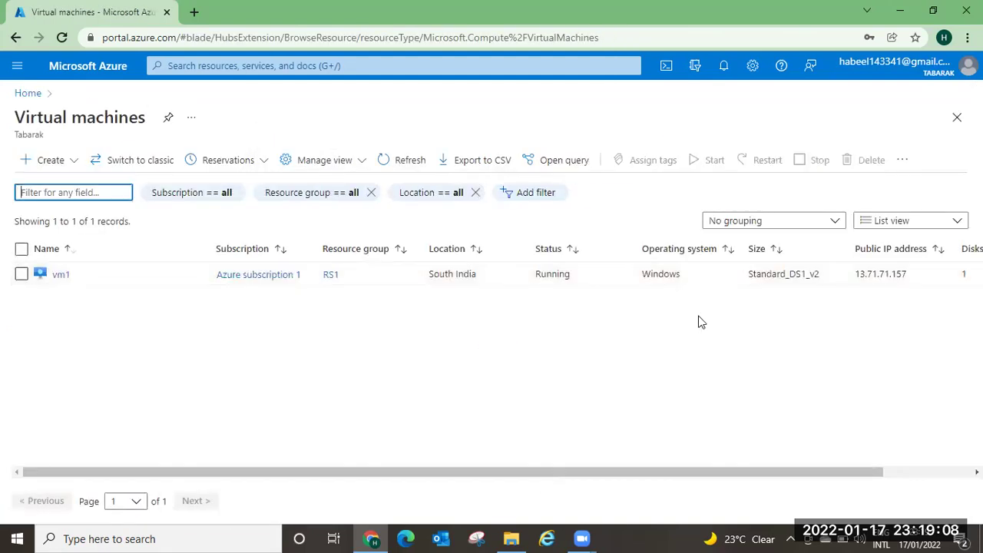
left_click(60, 275)
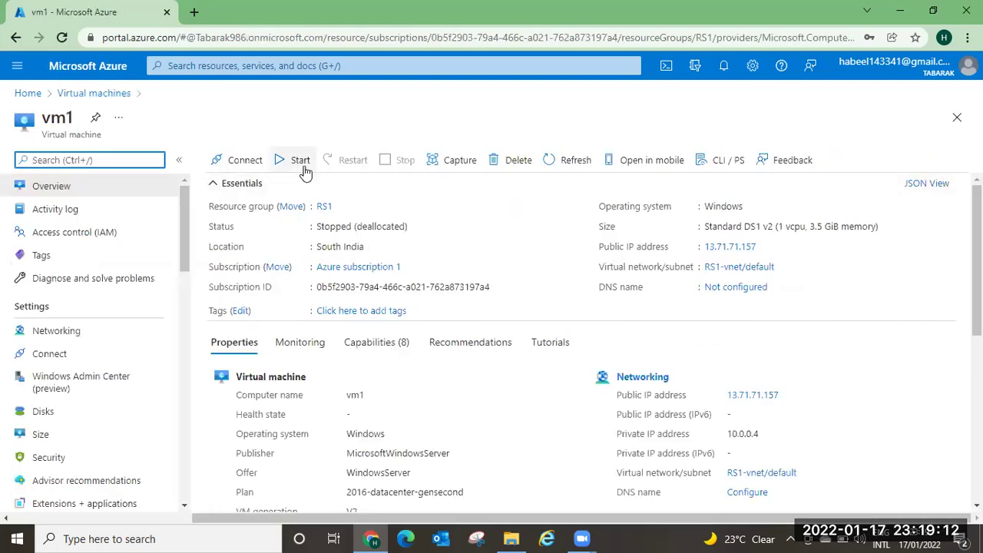
left_click(299, 161)
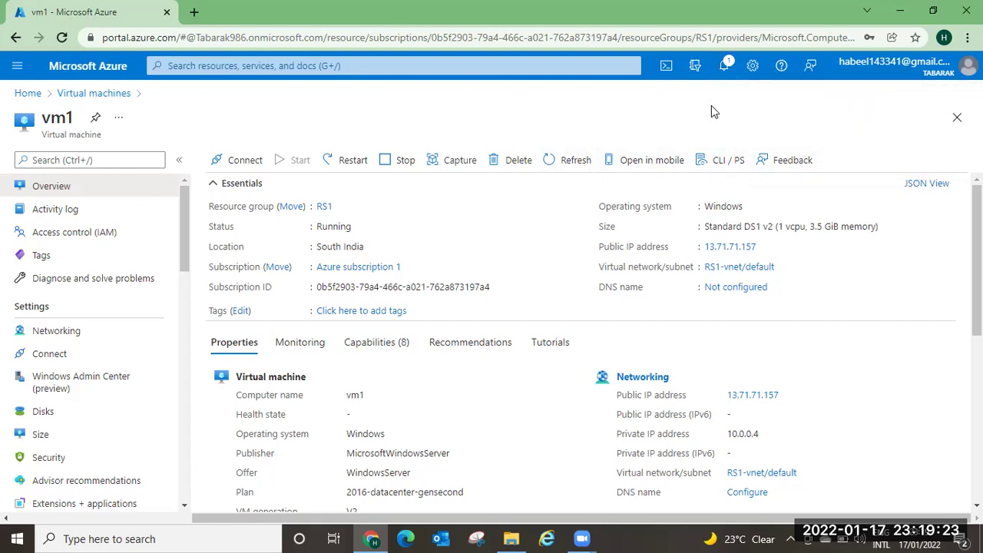
left_click(723, 65)
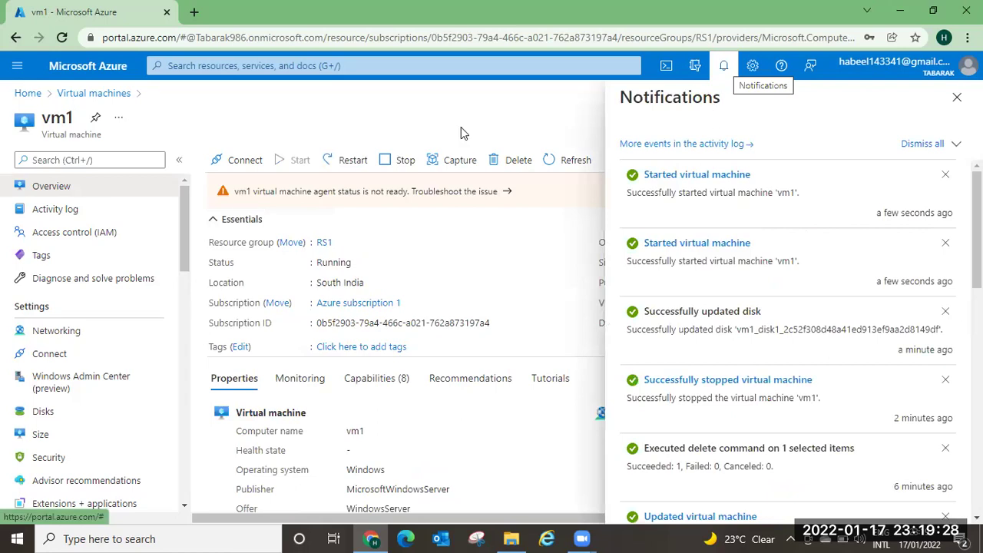
Step: Download the RDP file for vm1 and launch the remote desktop connection from it
left_click(236, 167)
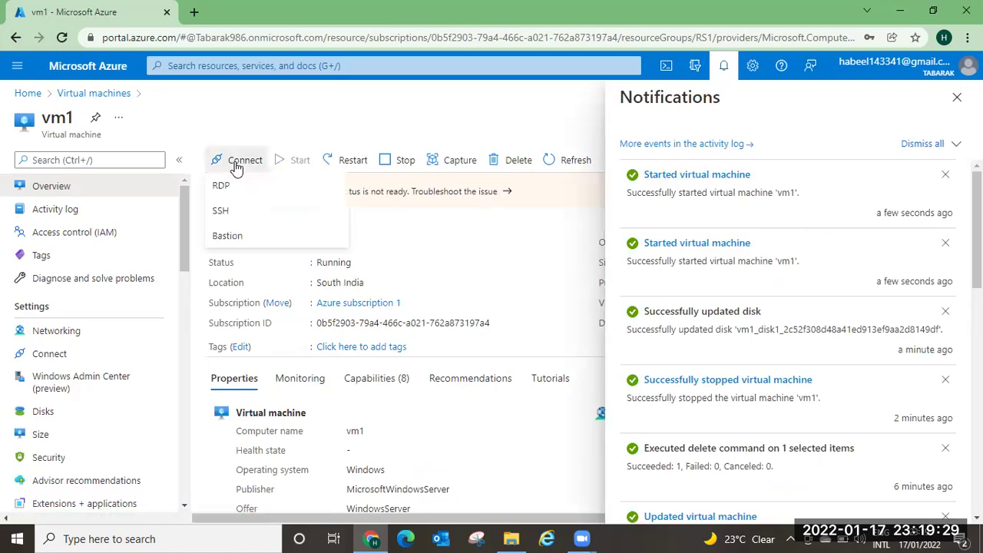
left_click(238, 192)
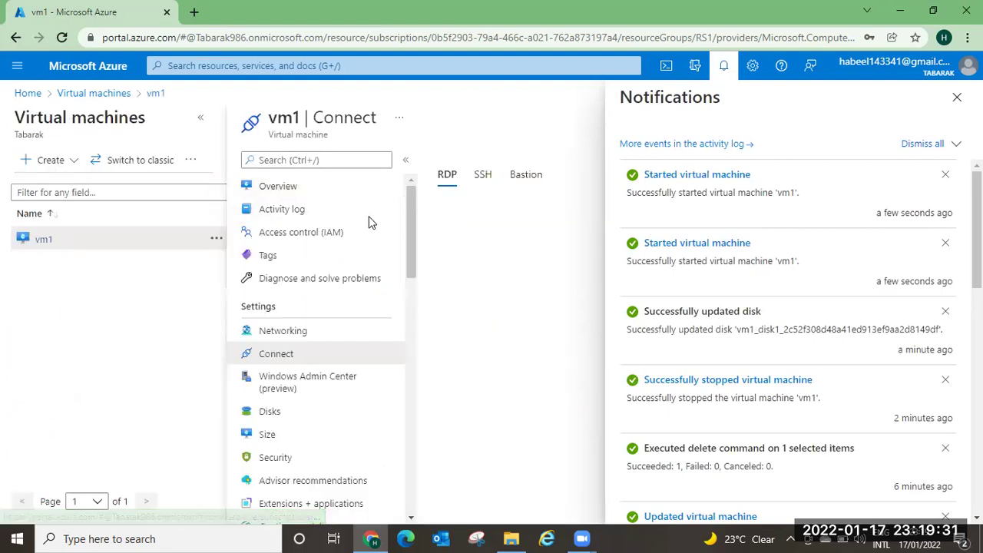
left_click(484, 384)
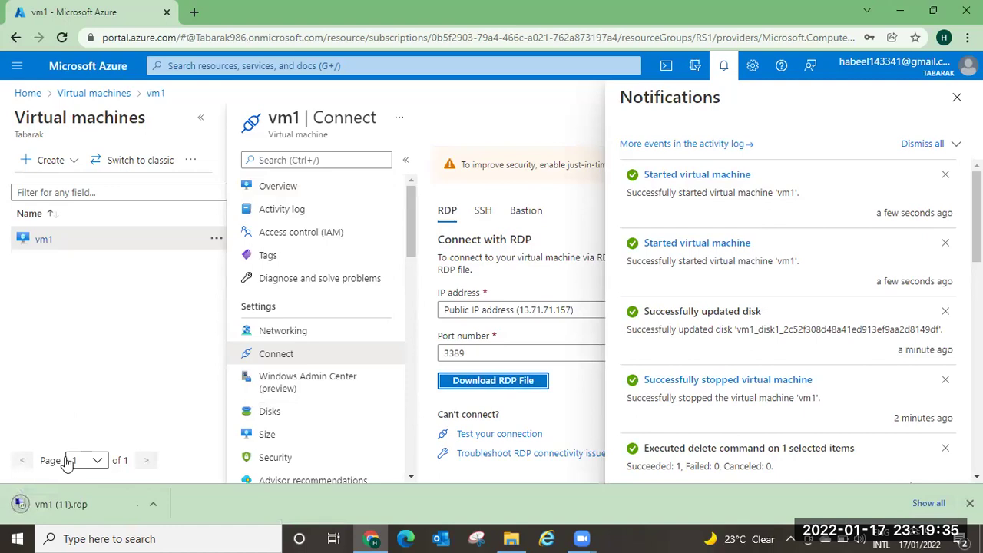
left_click(35, 505)
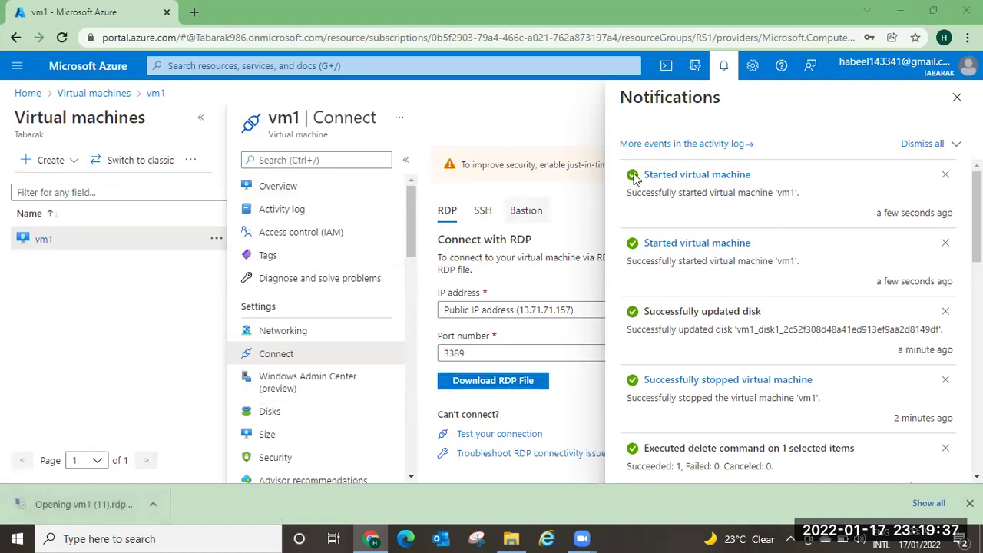
left_click(559, 349)
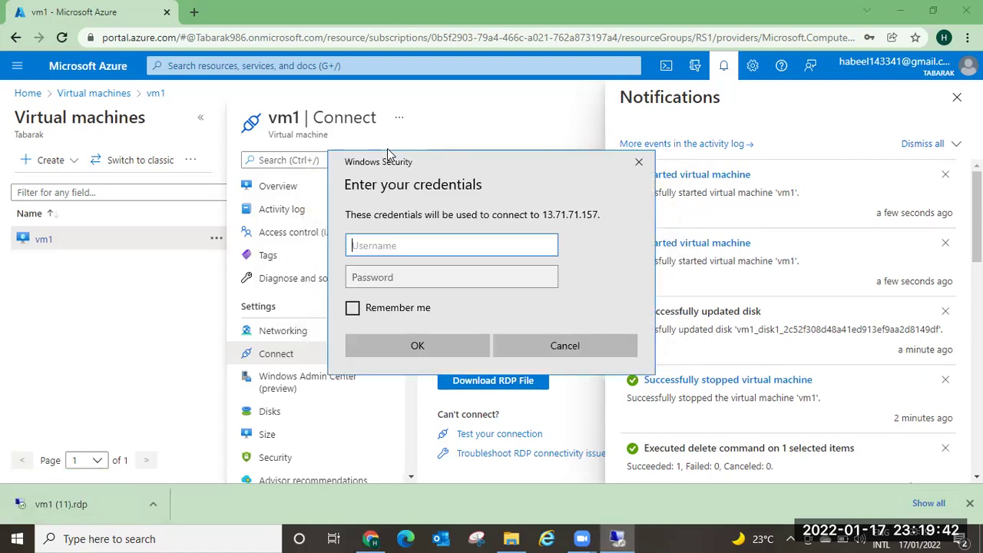
Step: Sign in to the remote session with the administrator username and account password, and accept the connection
type("habeel")
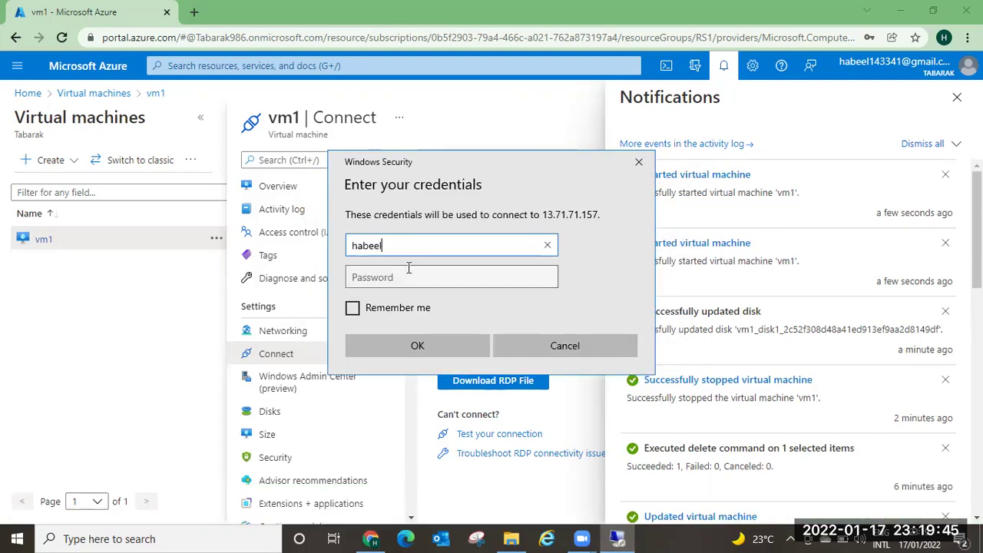
left_click(402, 276)
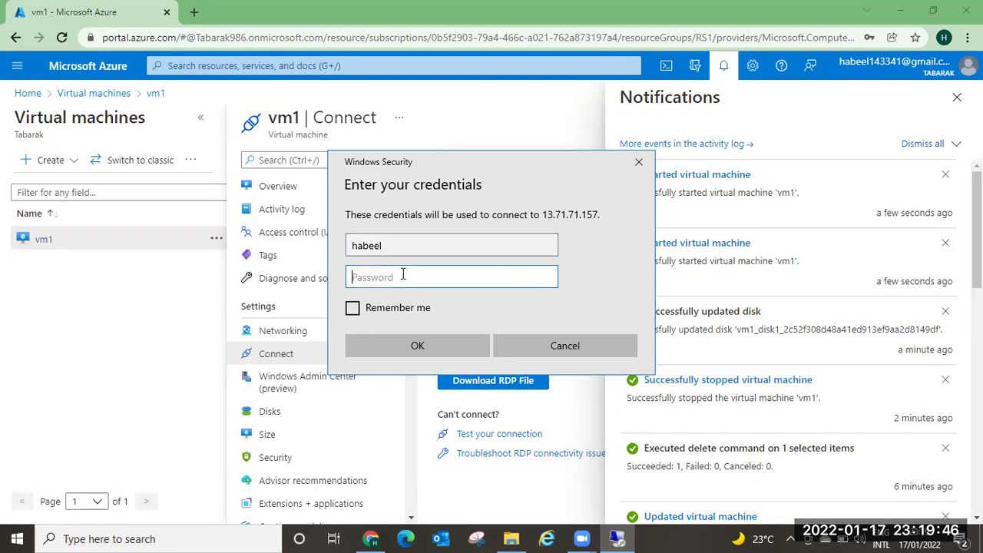
type("•••")
left_click(400, 346)
left_click(535, 384)
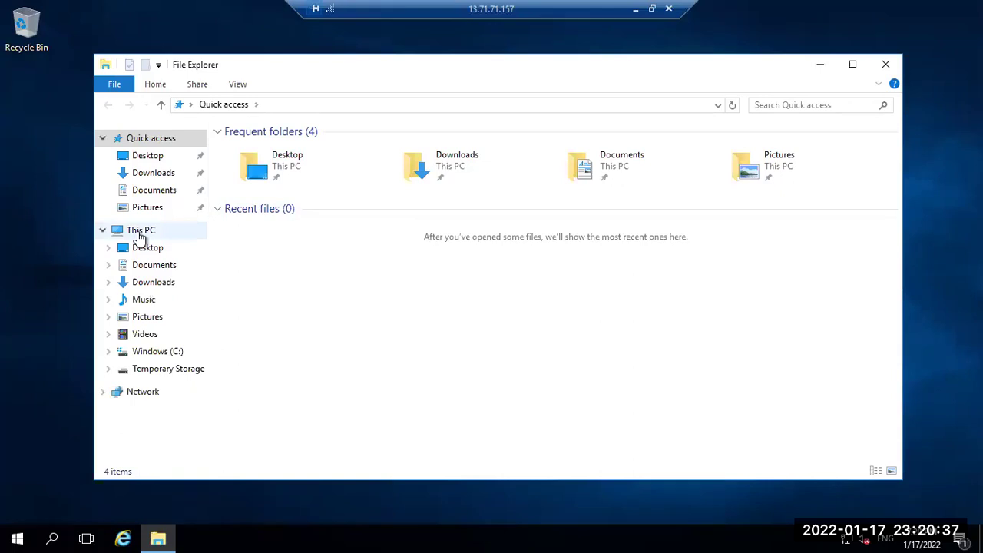
Step: Check the drive sizes under This PC in the remote session and open Disk Management by running diskmgmt.msc
left_click(139, 234)
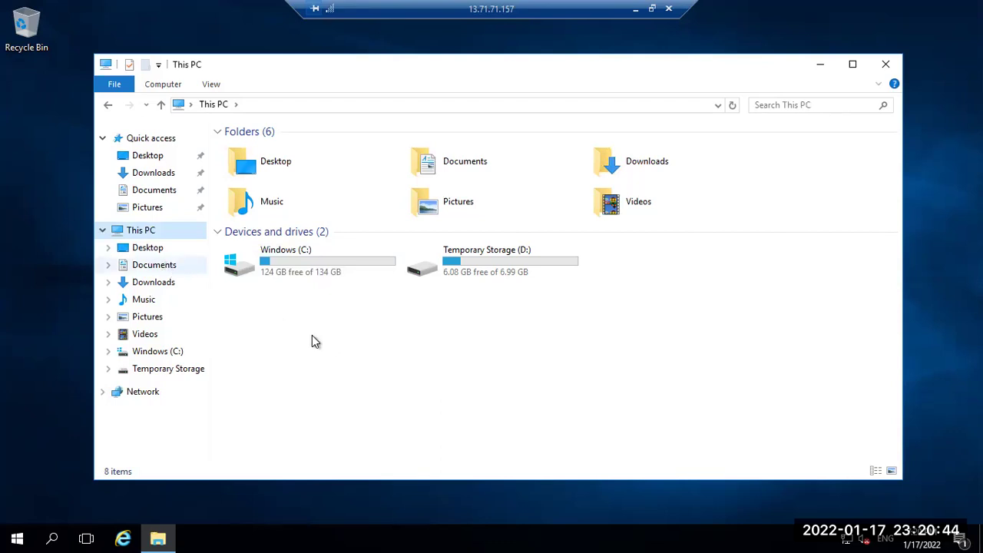
key("super+r")
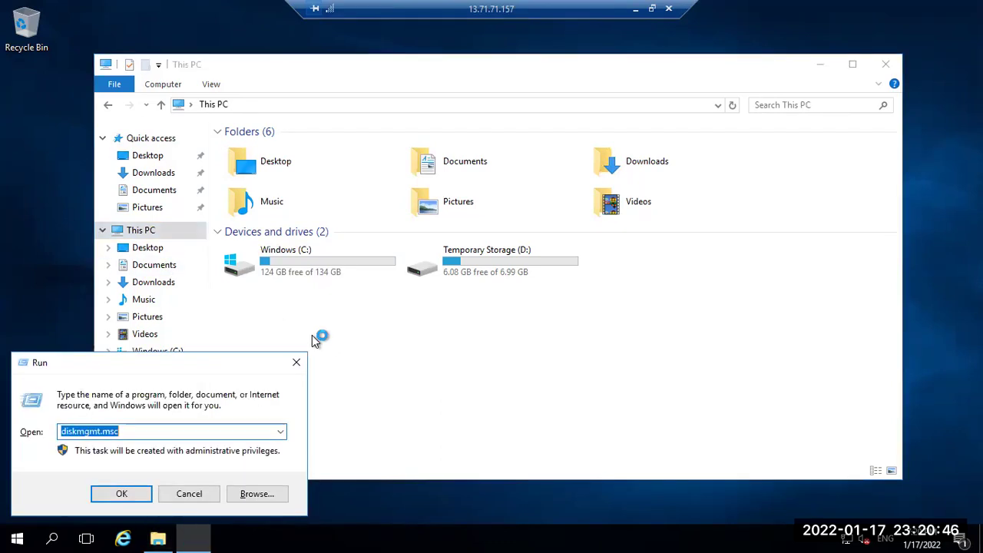
key("Return")
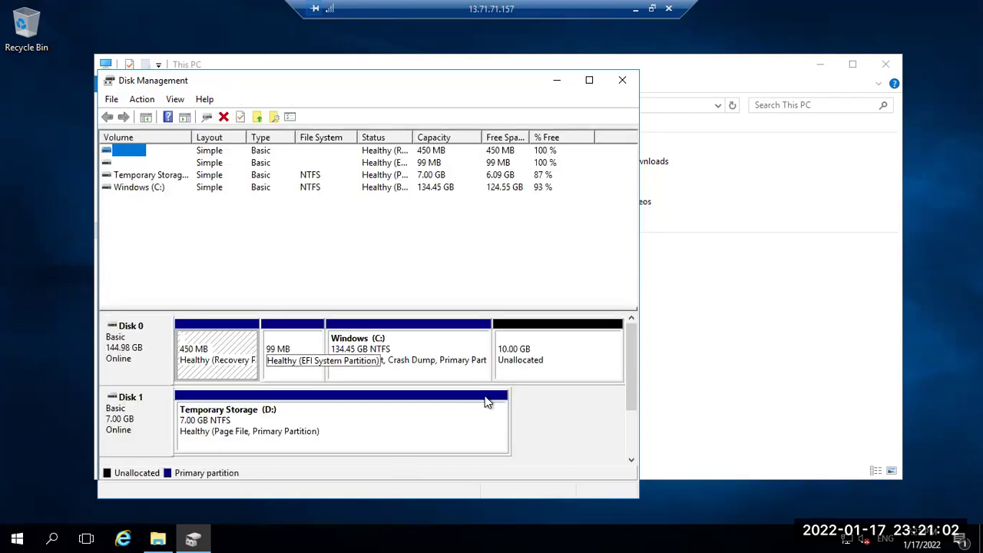
Step: Extend the Windows (C:) volume with the 10240 MB of unallocated space on Disk 0
left_click(520, 370)
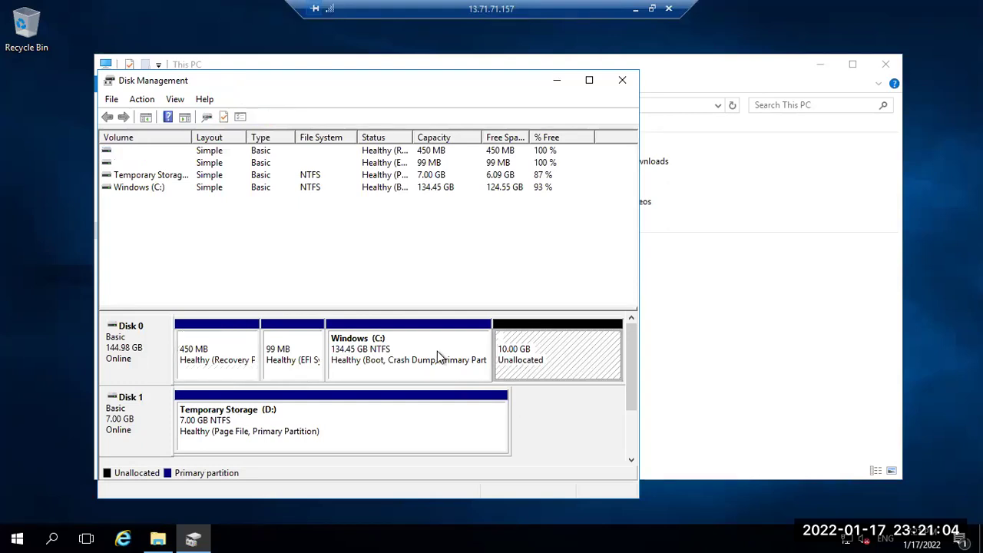
right_click(402, 350)
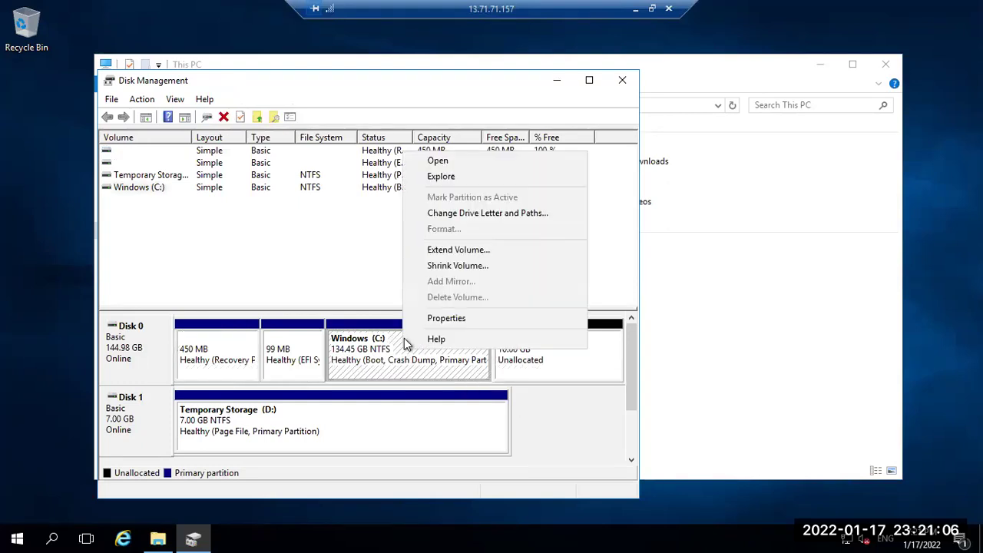
left_click(457, 250)
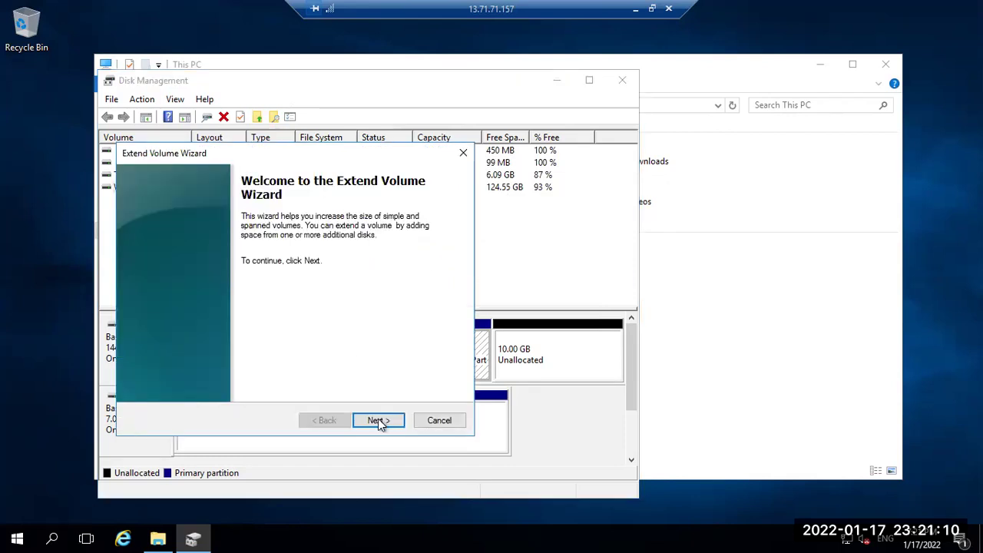
left_click(378, 422)
left_click(379, 422)
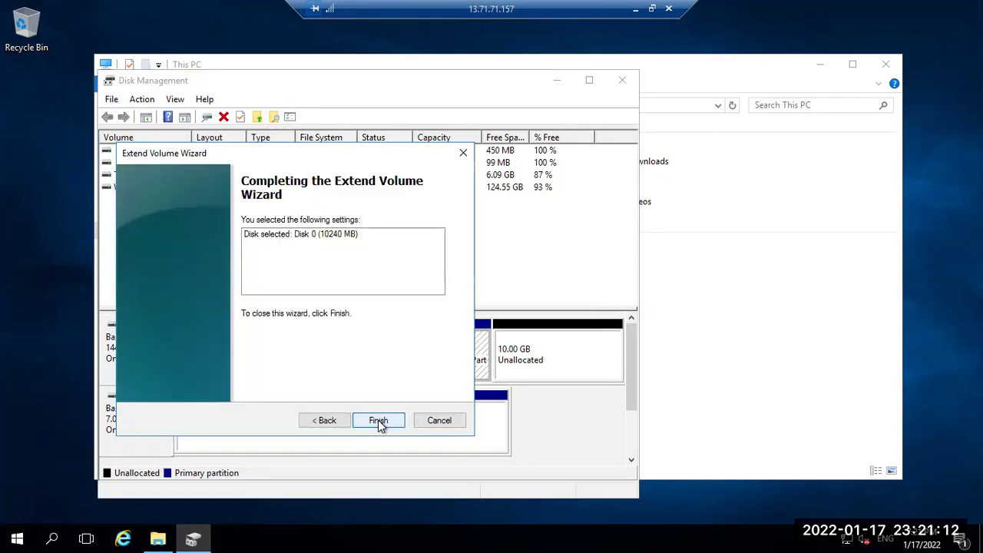
left_click(380, 421)
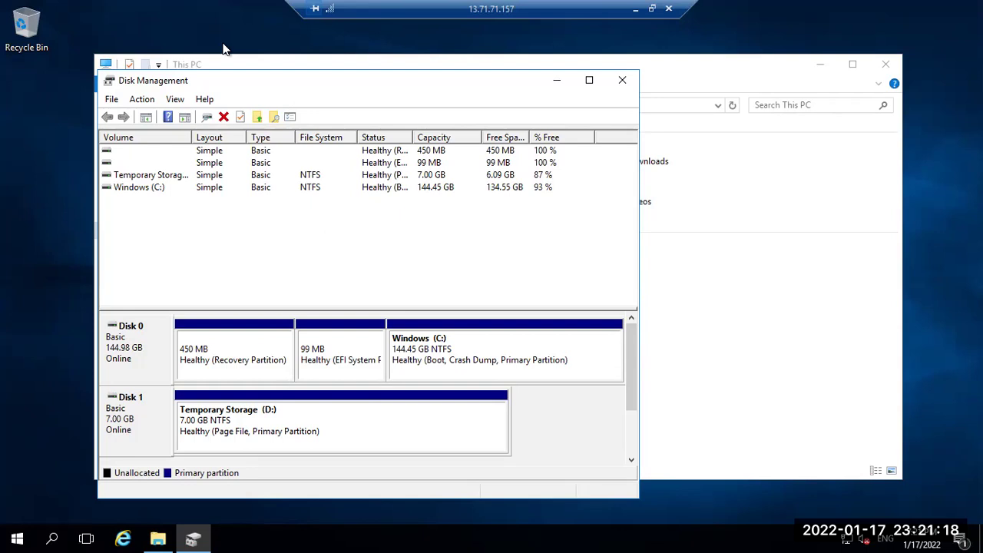
Step: Close Disk Management and reopen File Explorer at This PC to check the size of drive C
left_click_drag(200, 71, 155, 147)
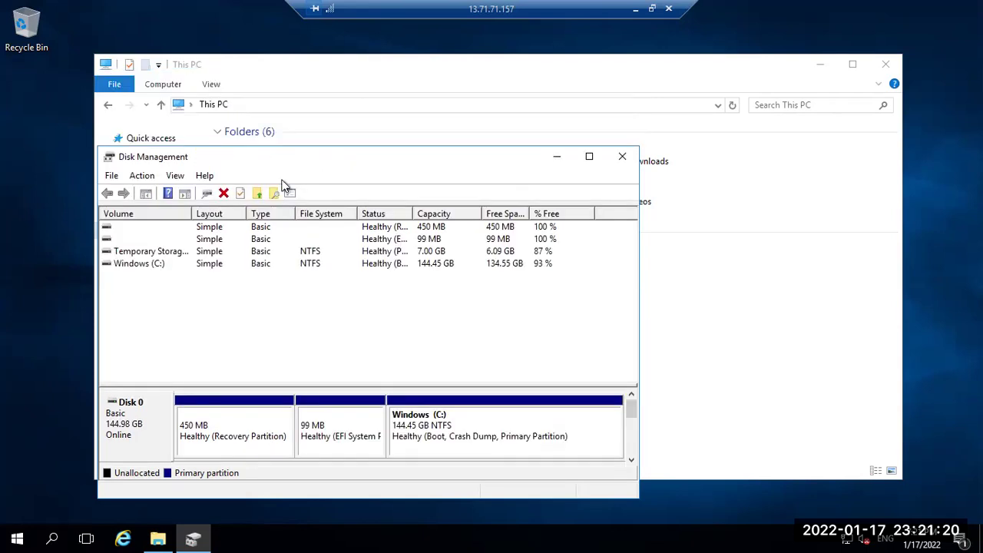
left_click(622, 155)
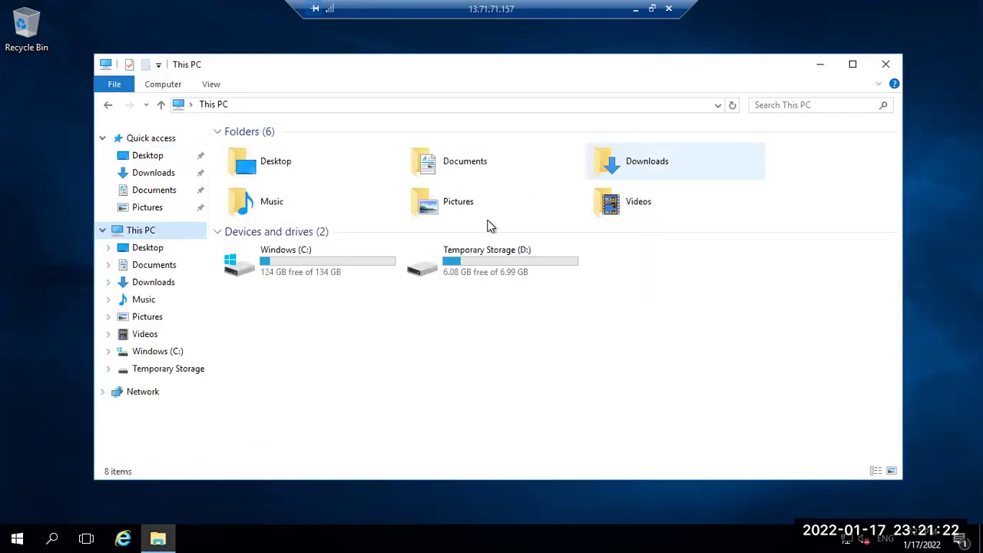
left_click(160, 83)
left_click(145, 230)
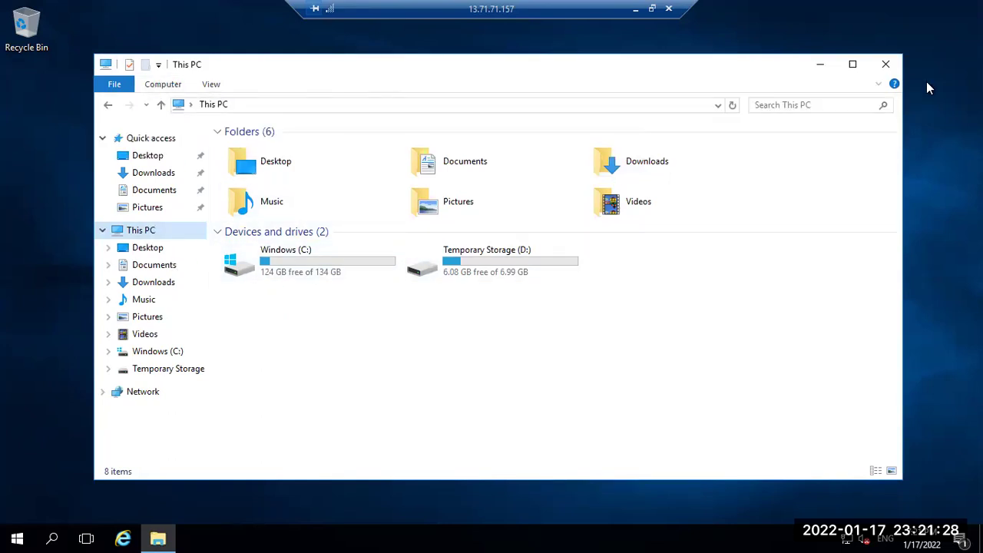
left_click(887, 65)
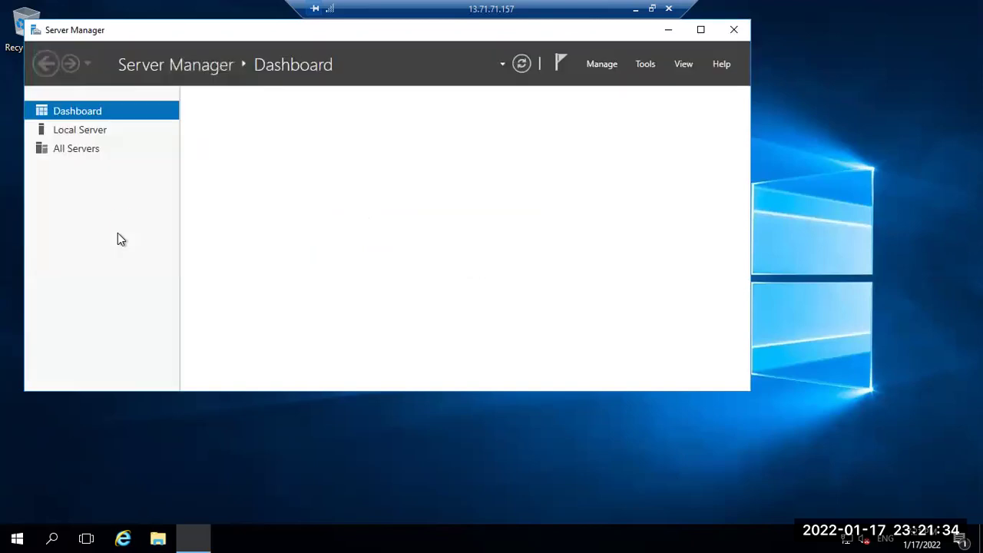
key("super+e")
left_click(146, 231)
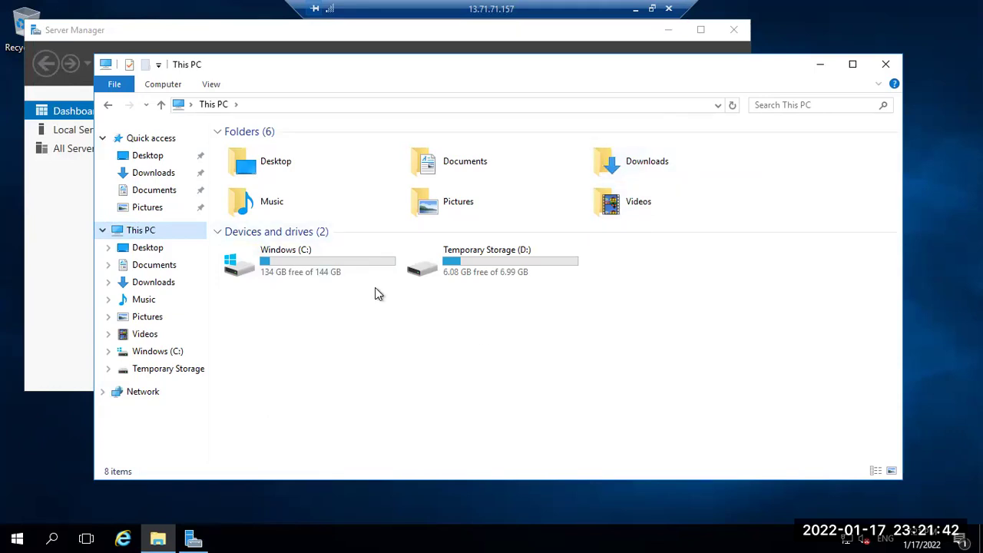
Step: Switch from the remote session to the Azure portal, dismiss the notifications pane and open vm1's Disks page
left_click(638, 8)
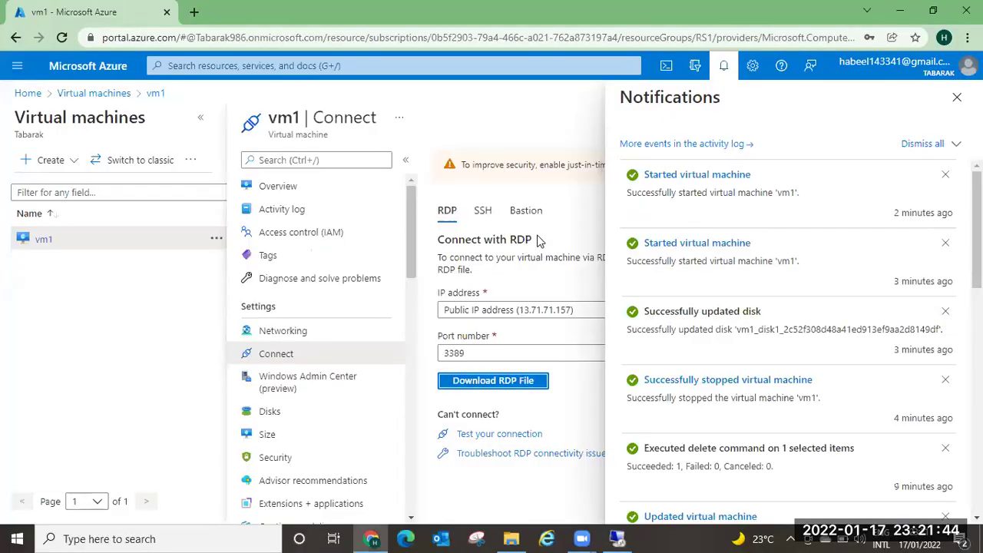
left_click(957, 97)
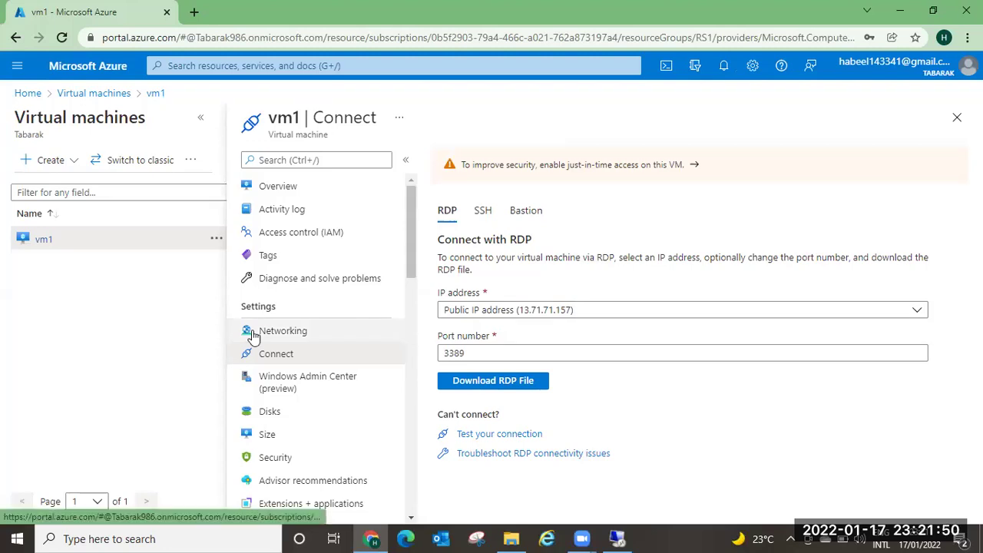
left_click(44, 241)
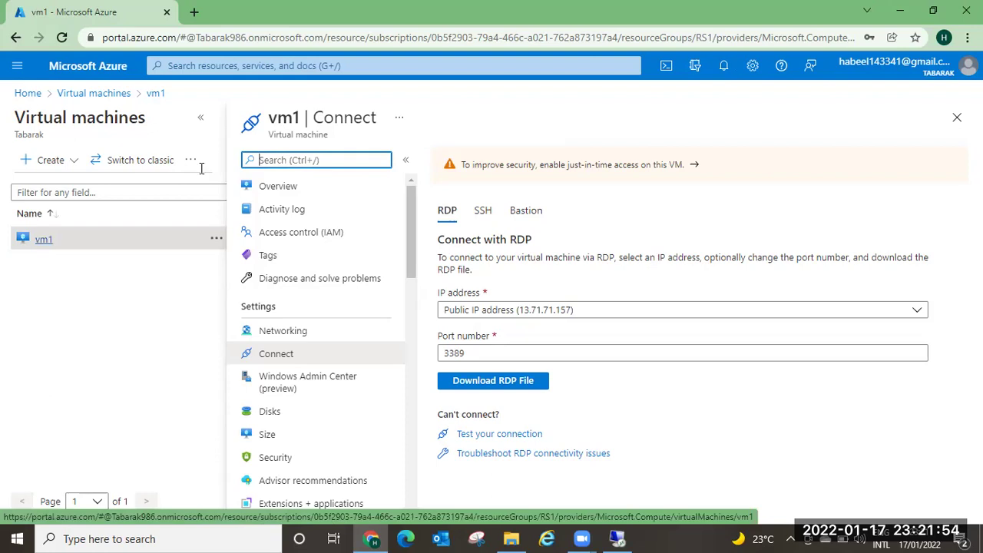
left_click(268, 412)
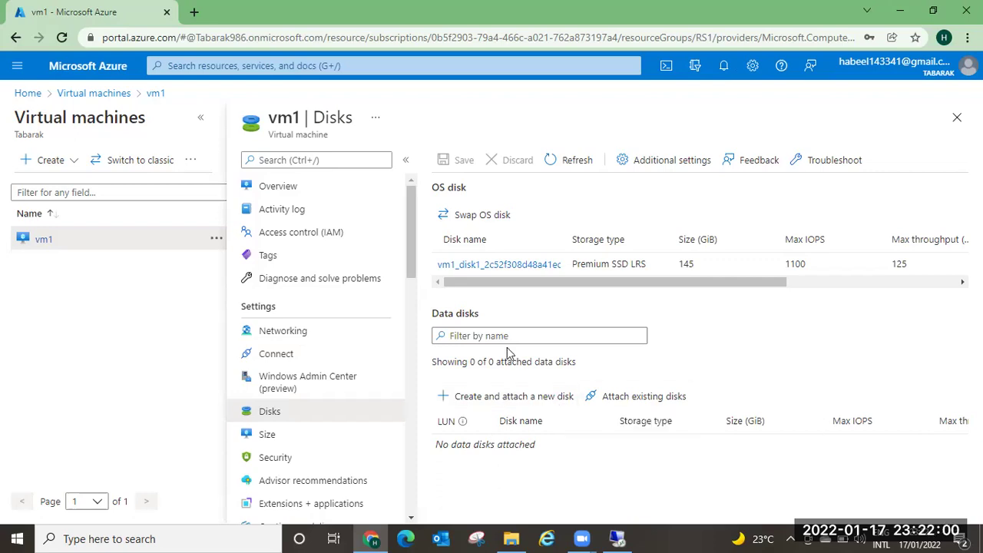
Step: Create and attach a new 5 GiB Premium SSD data disk named datadisk1 to vm1 and save the change
left_click(494, 397)
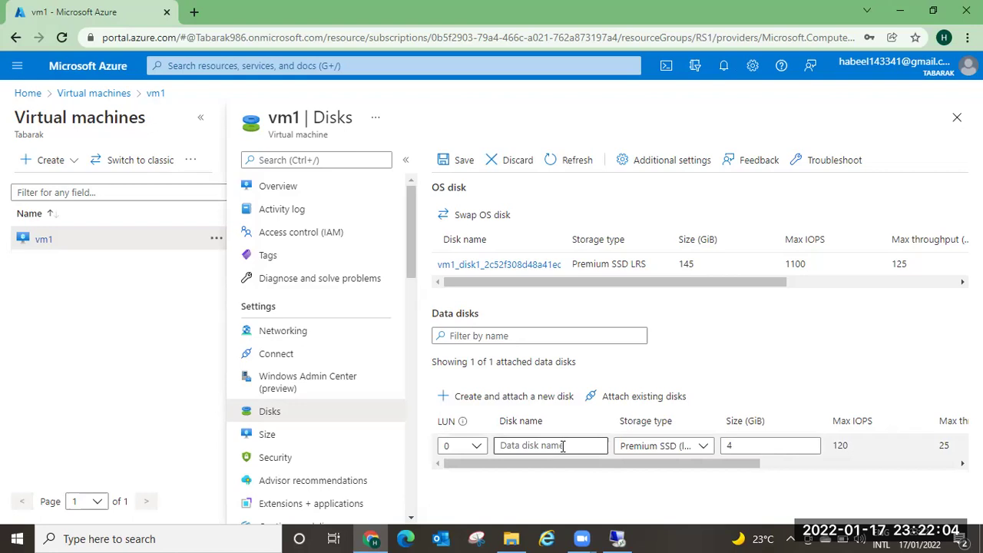
left_click(563, 446)
type("datadisk1")
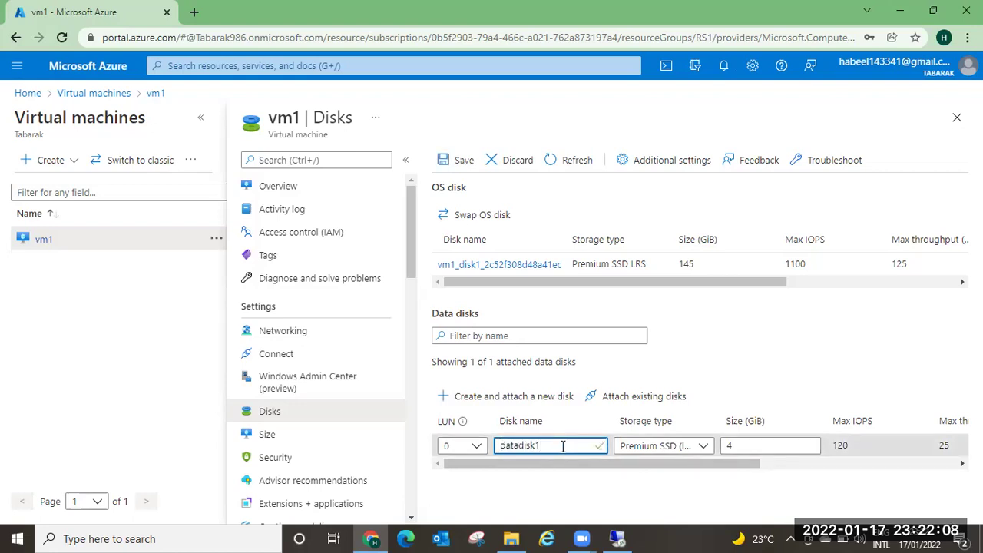
left_click(738, 446)
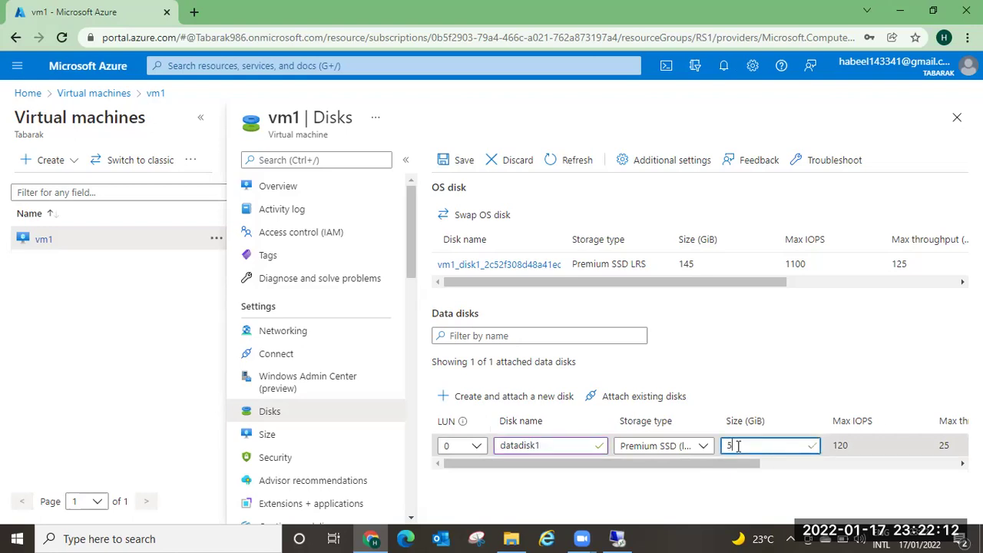
left_click_drag(721, 464, 914, 461)
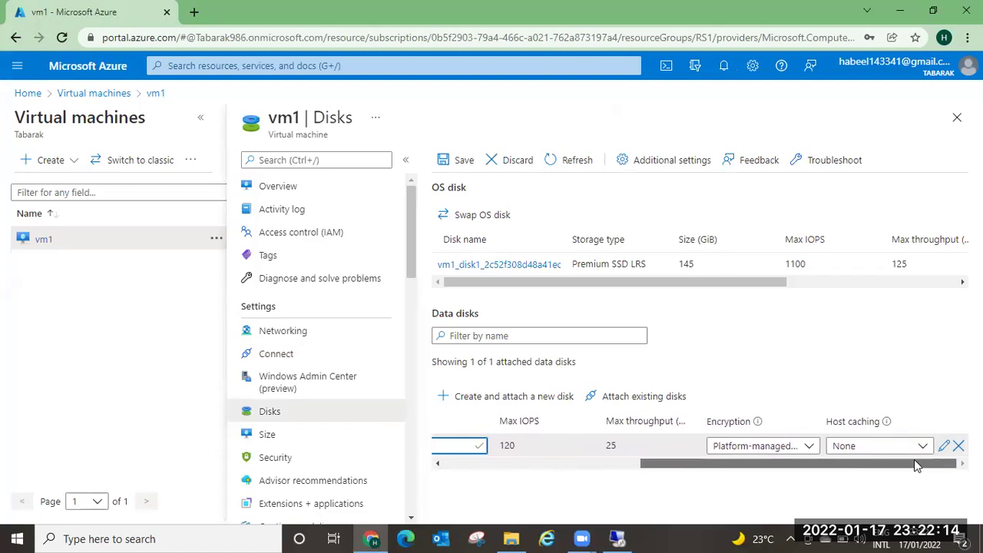
left_click(463, 165)
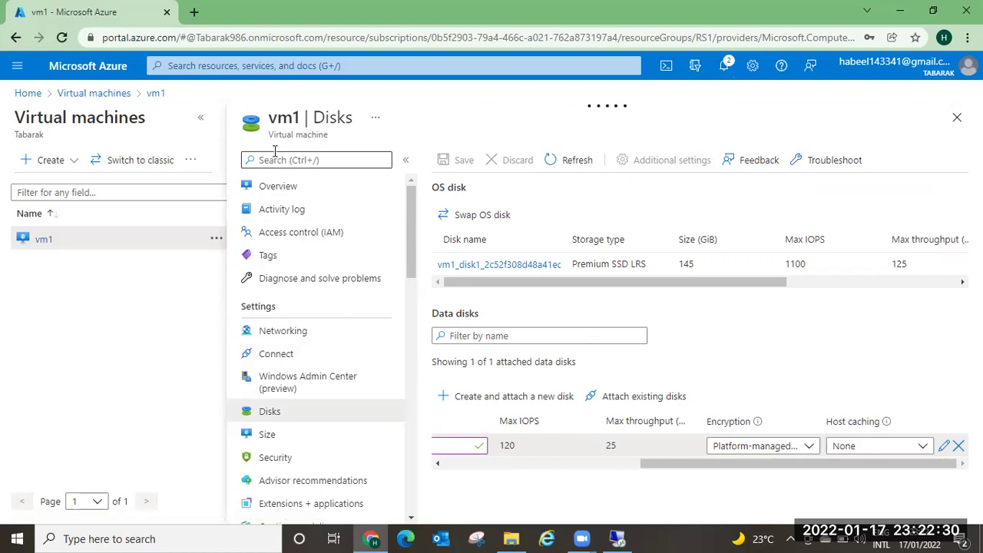
Step: Reload vm1's Disks page from the virtual machines list to check the attached data disk
left_click(559, 160)
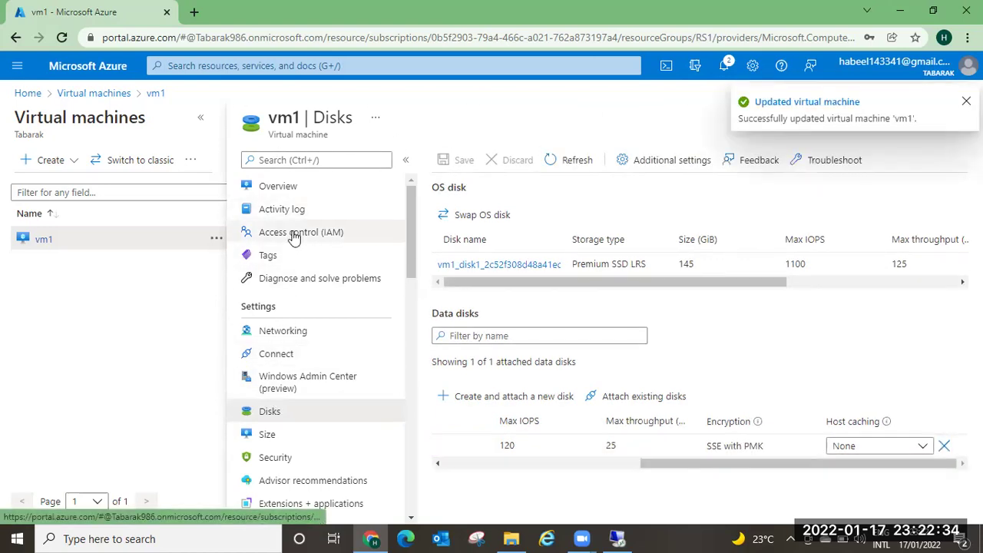
left_click(96, 96)
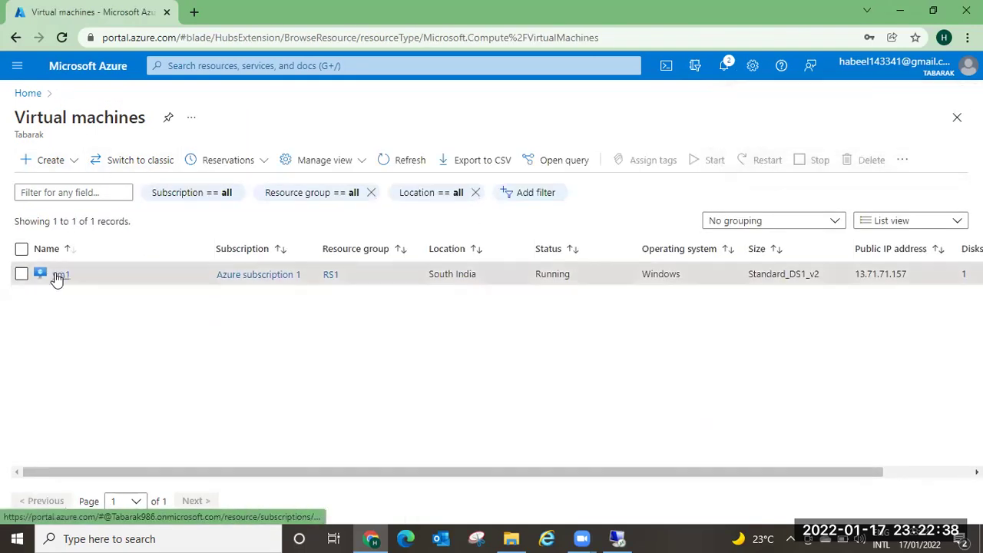
left_click(60, 275)
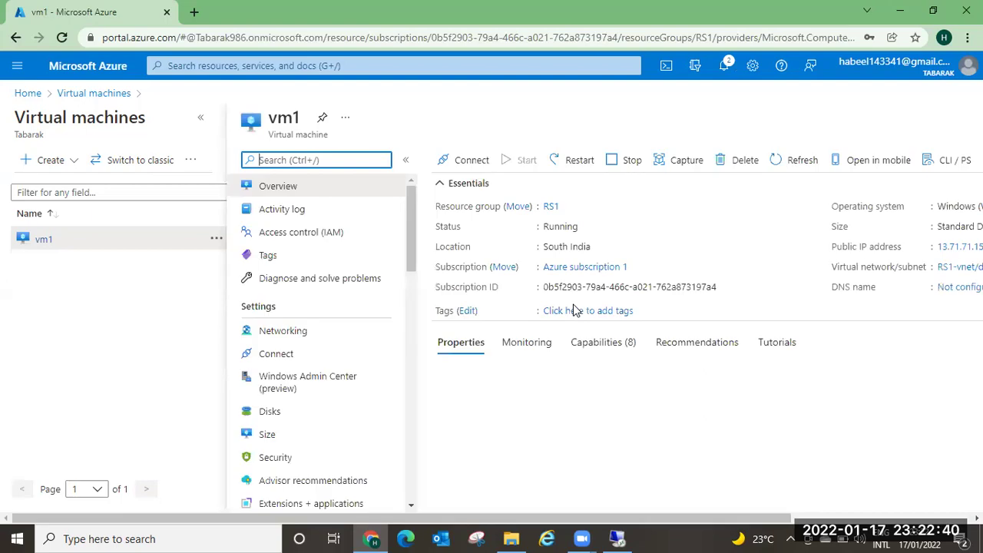
left_click(46, 412)
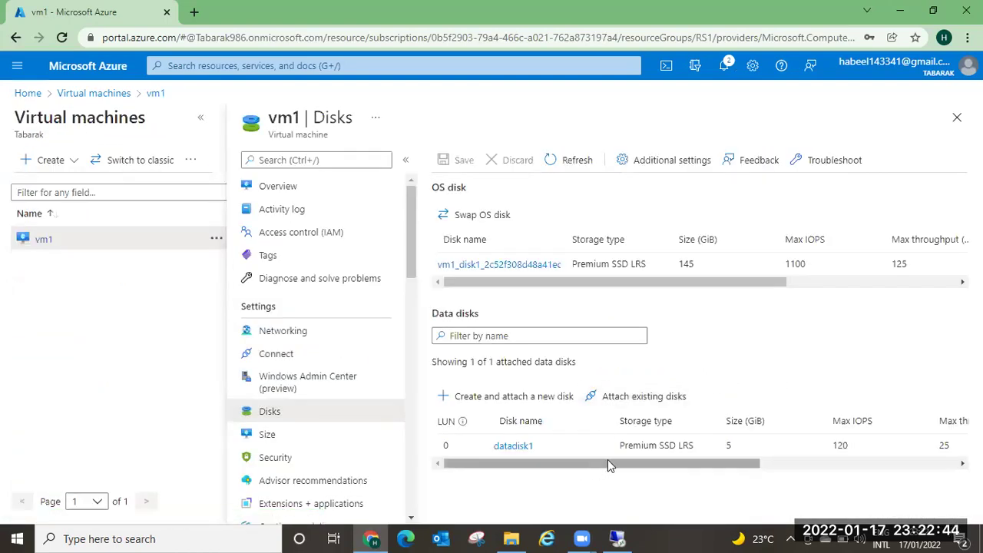
Step: Switch to the remote session, run diskmgmt.msc and initialize Disk 2 with the GPT partition style
left_click(617, 538)
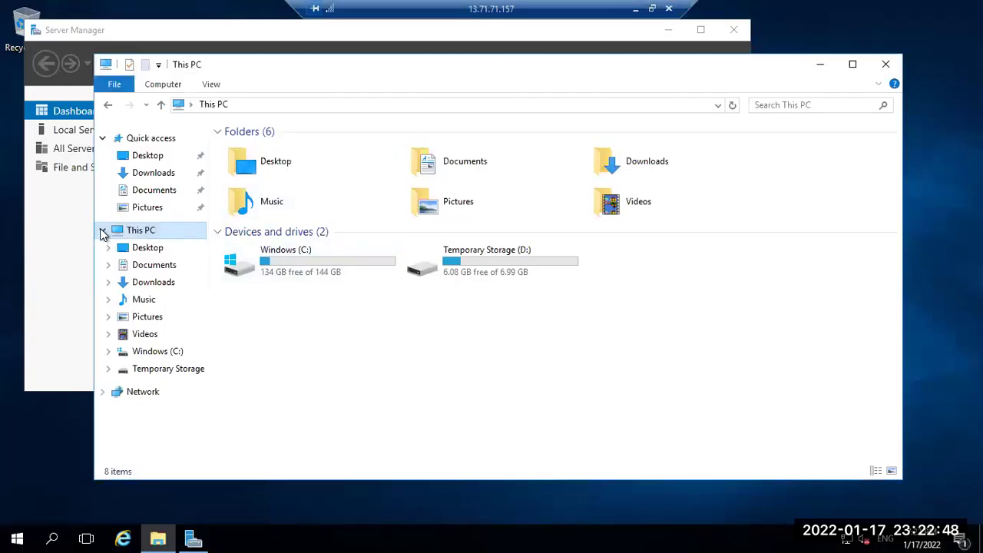
key("super+r")
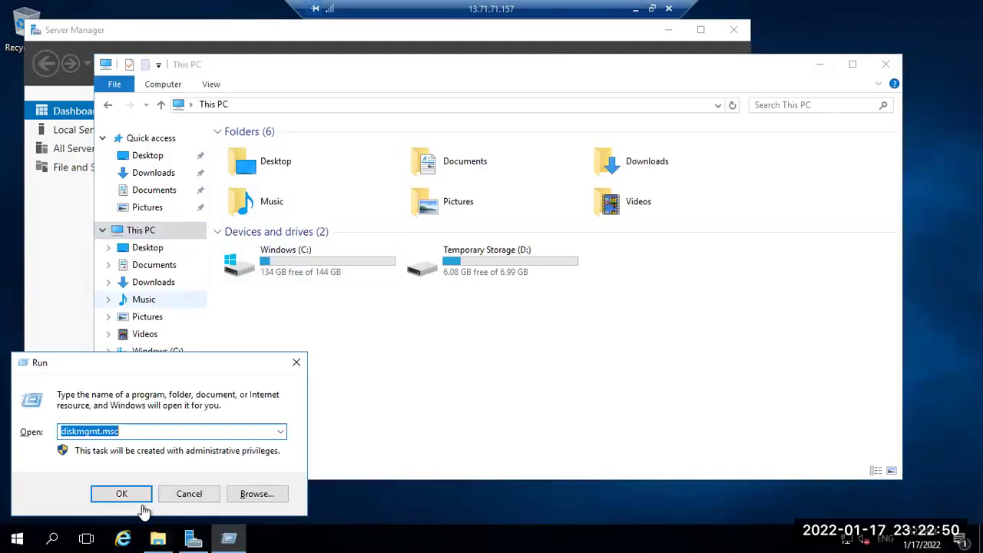
left_click(123, 494)
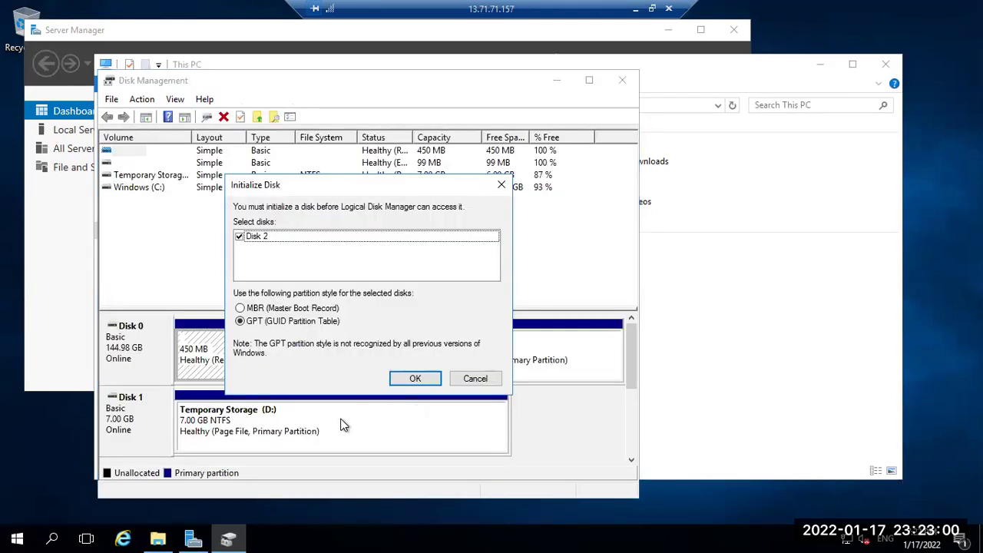
left_click(424, 379)
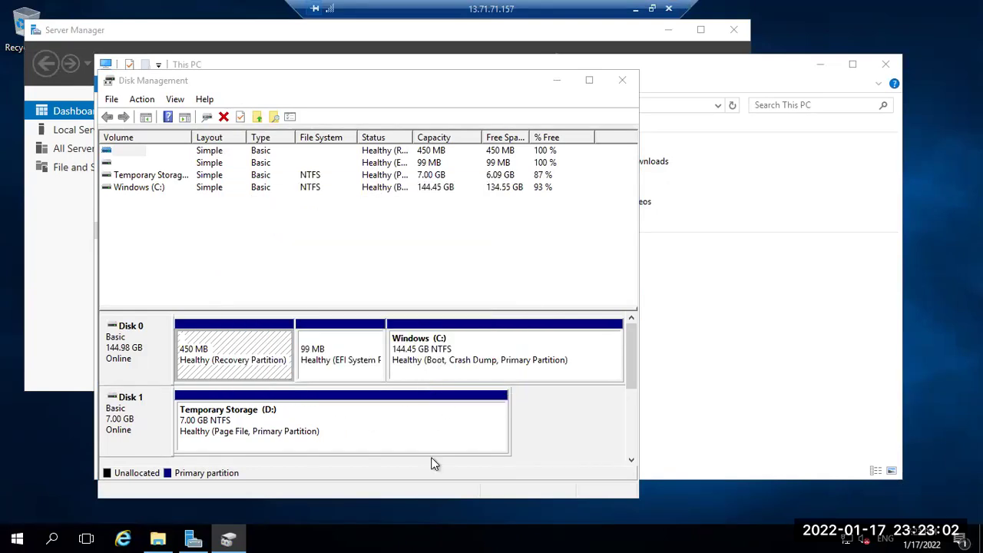
Step: Check the drives under This PC, reopening File Explorer to reload the list, and minimize it to return to Disk Management
left_click(707, 317)
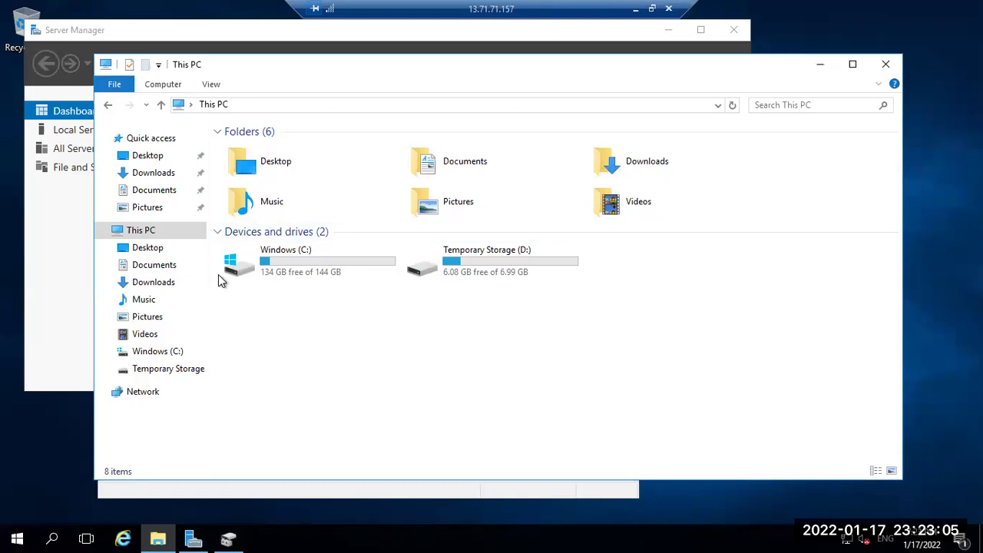
left_click(189, 230)
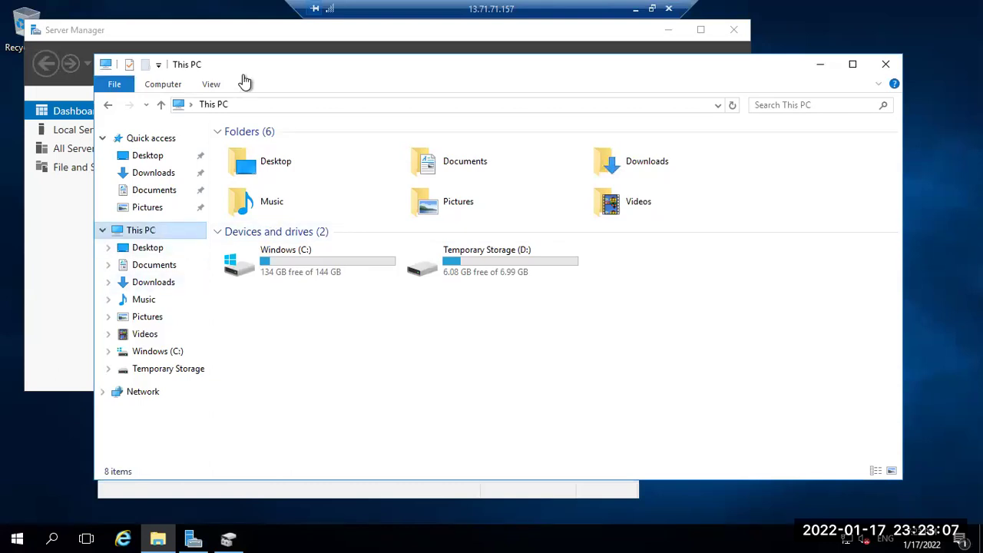
left_click(886, 64)
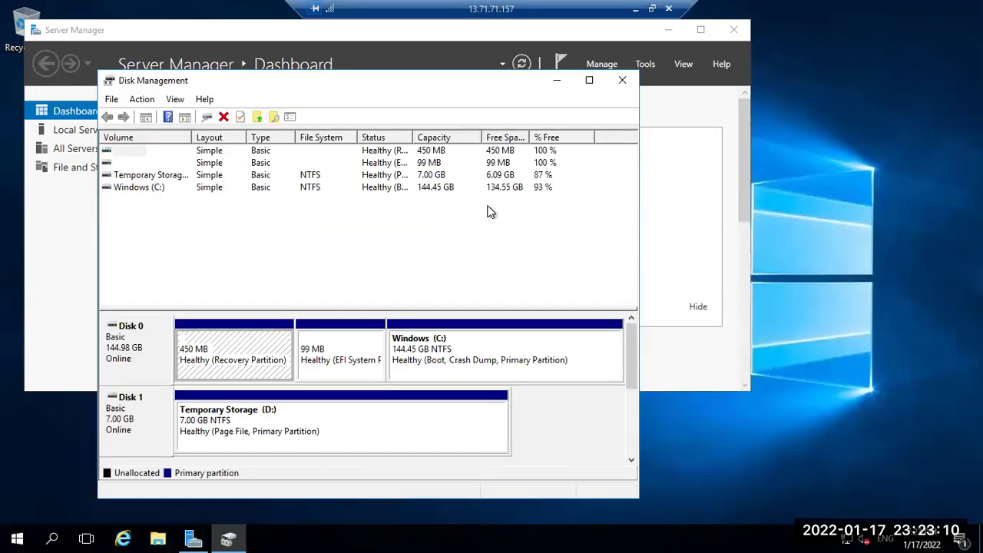
key("super+e")
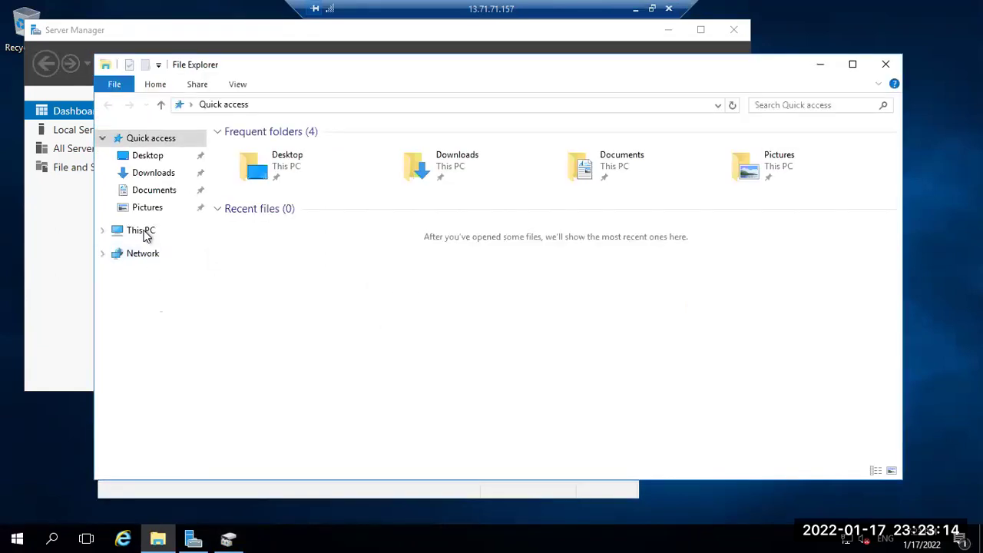
left_click(142, 232)
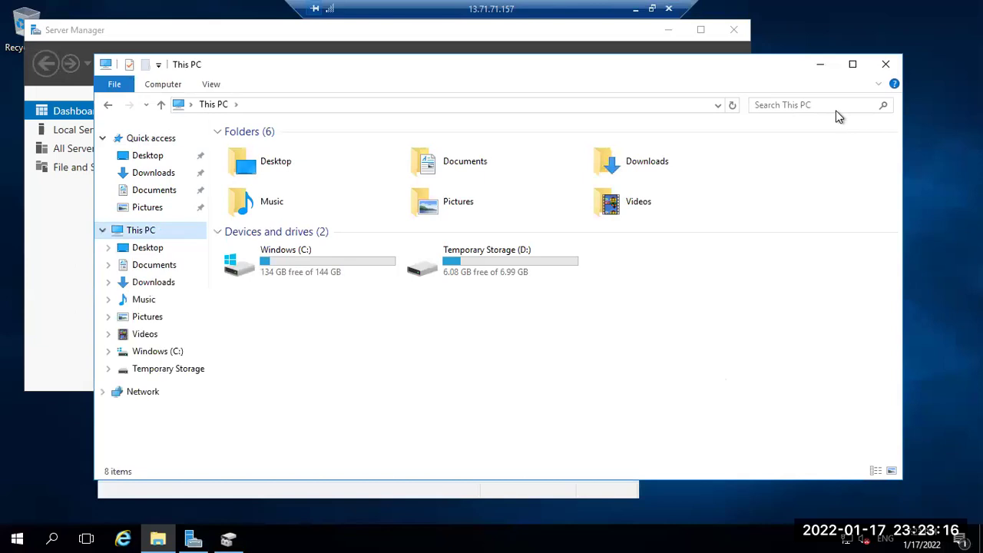
left_click(820, 64)
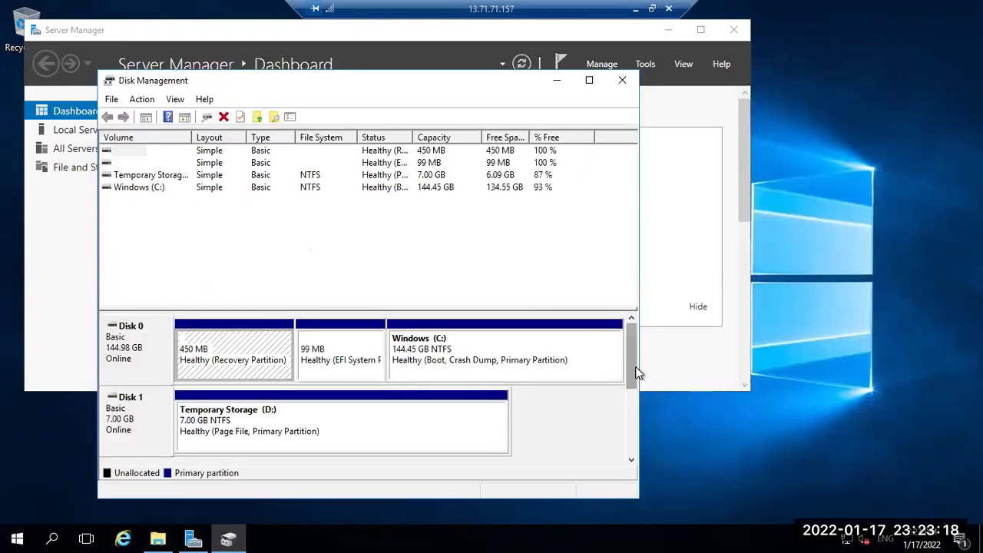
Step: Create a 5086 MB NTFS simple volume with drive letter E on Disk 2's unallocated space
left_click(632, 397)
left_click(631, 458)
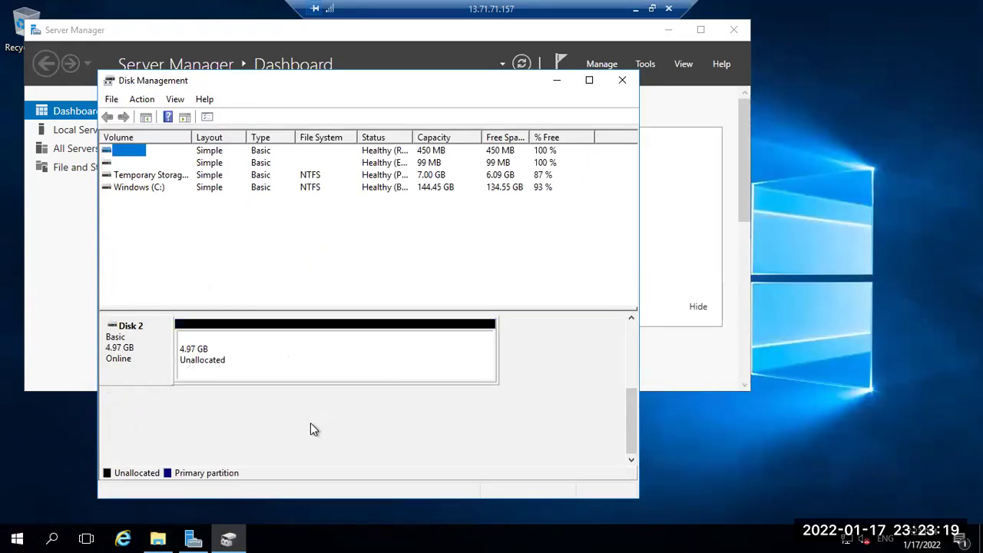
right_click(277, 358)
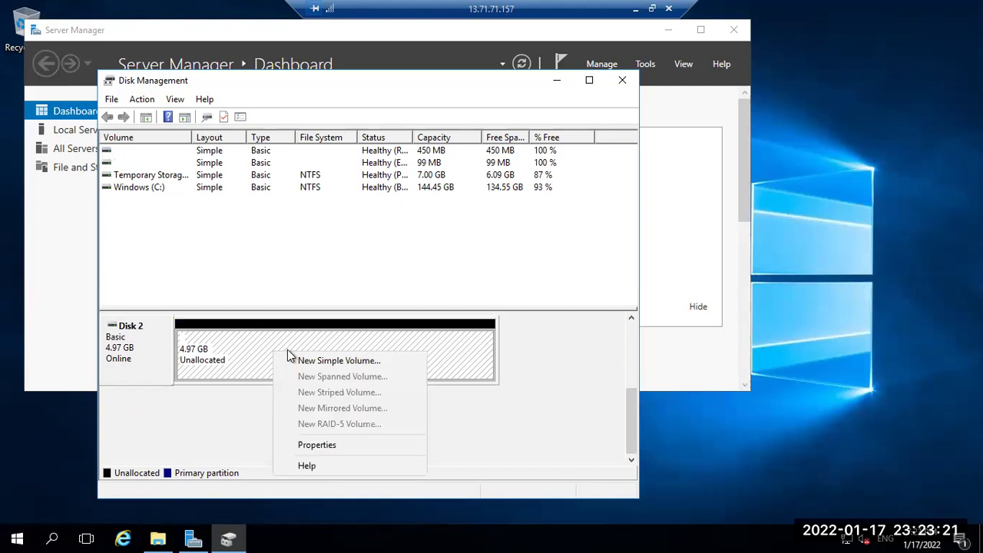
left_click(335, 360)
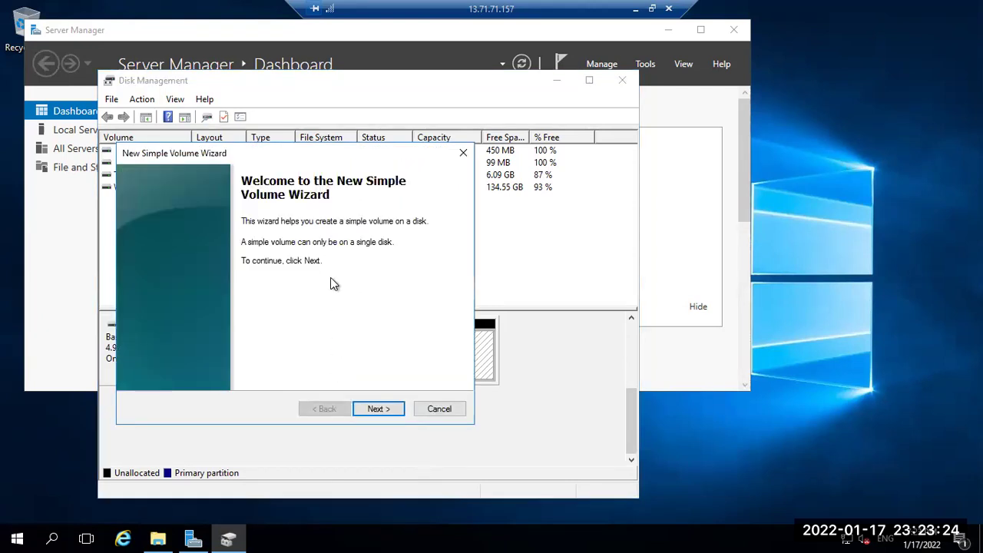
left_click(378, 410)
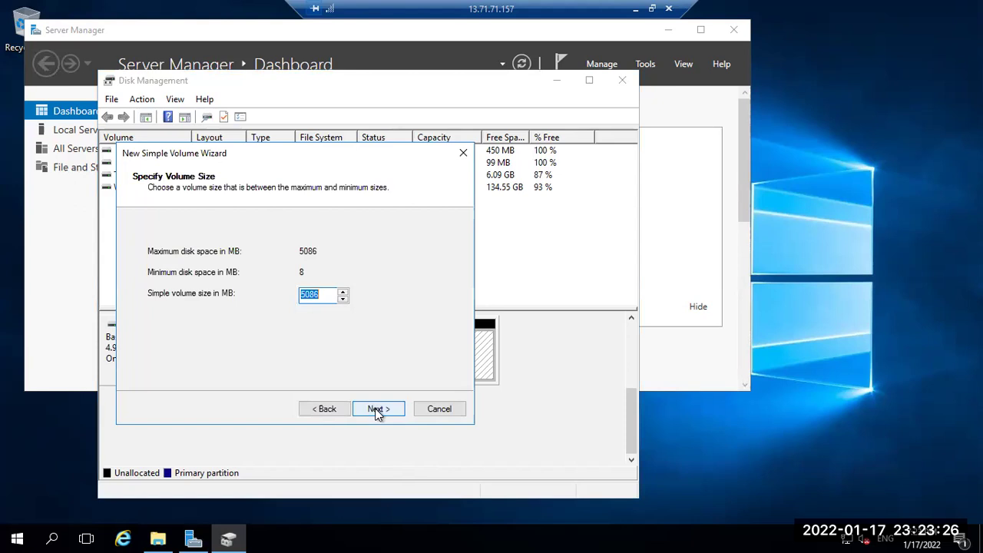
left_click(378, 410)
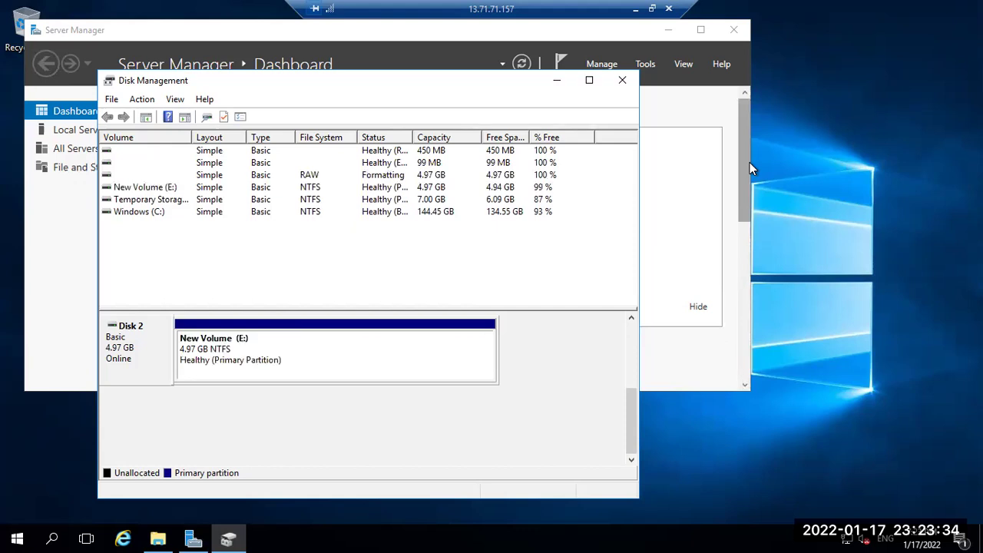
Step: Check the drives under This PC in a new File Explorer window and switch back to the Azure portal
key("super+e")
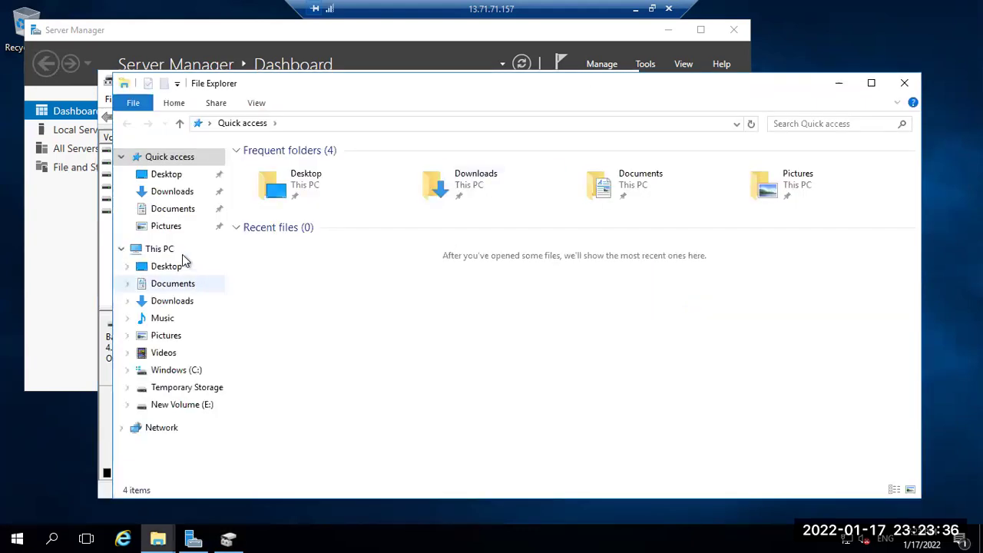
left_click(170, 251)
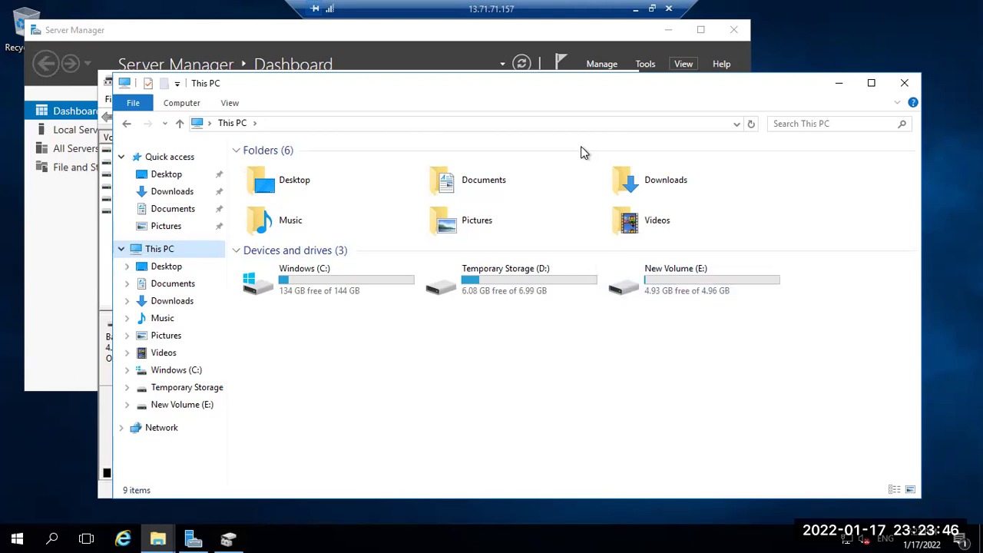
left_click(635, 9)
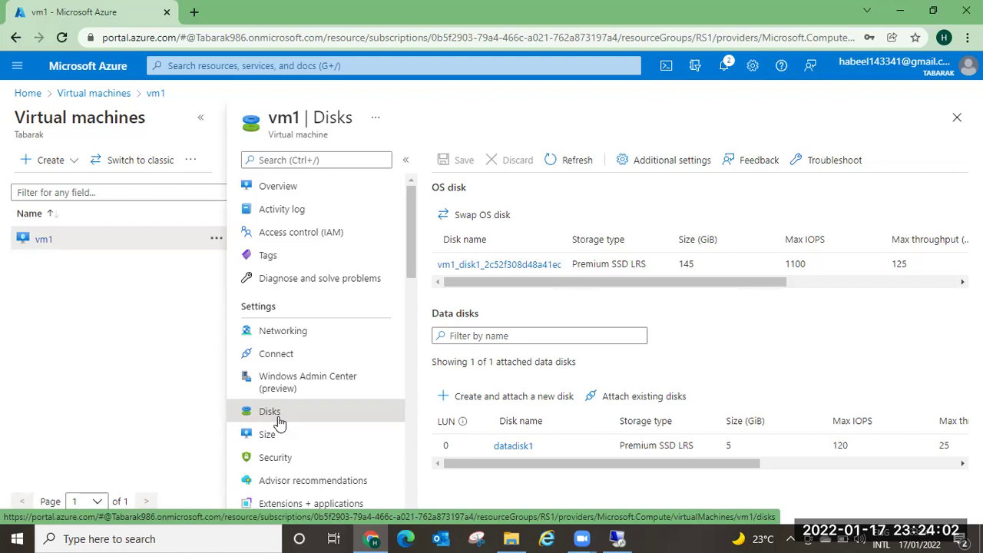
Step: Review the Size + performance options of datadisk1 and return to vm1's Disks page
left_click(513, 447)
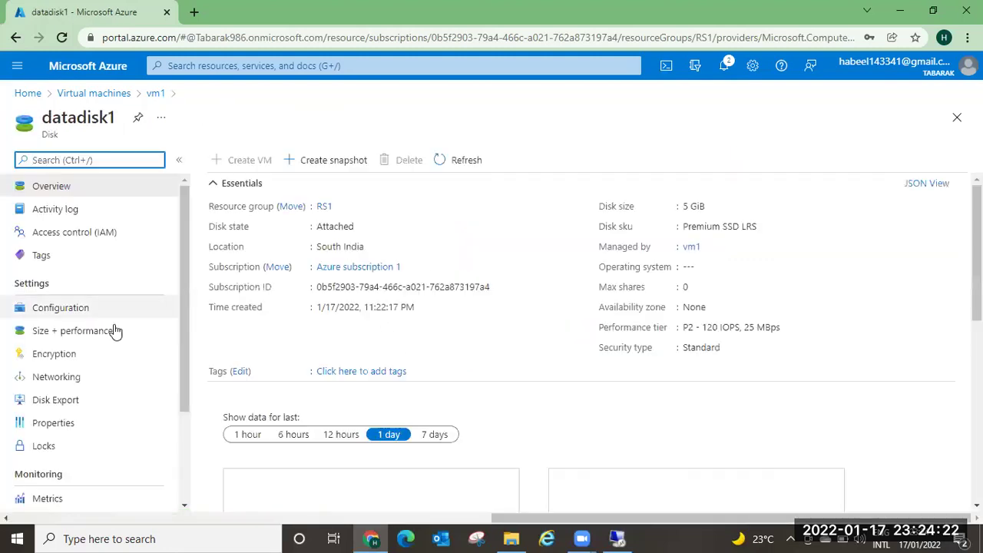
left_click(99, 334)
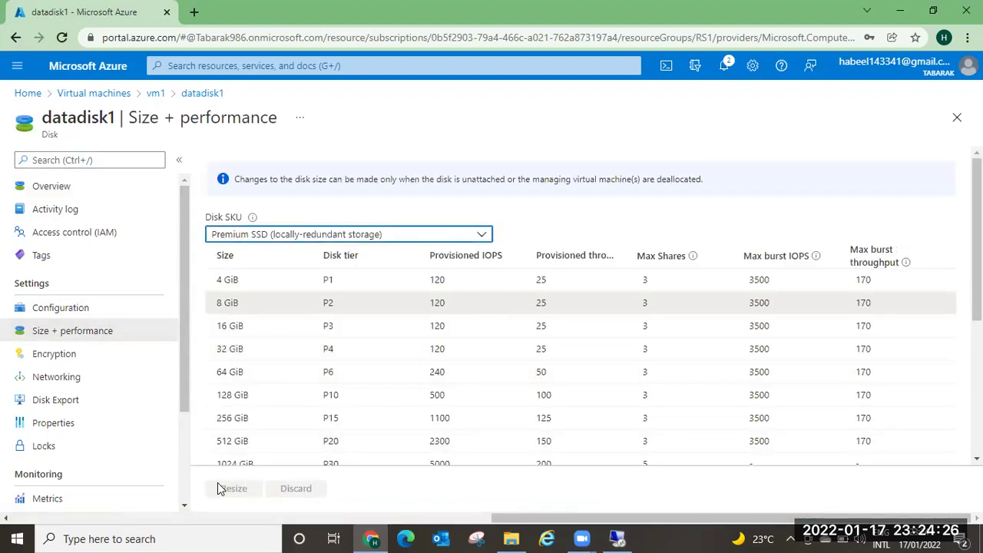
left_click(155, 95)
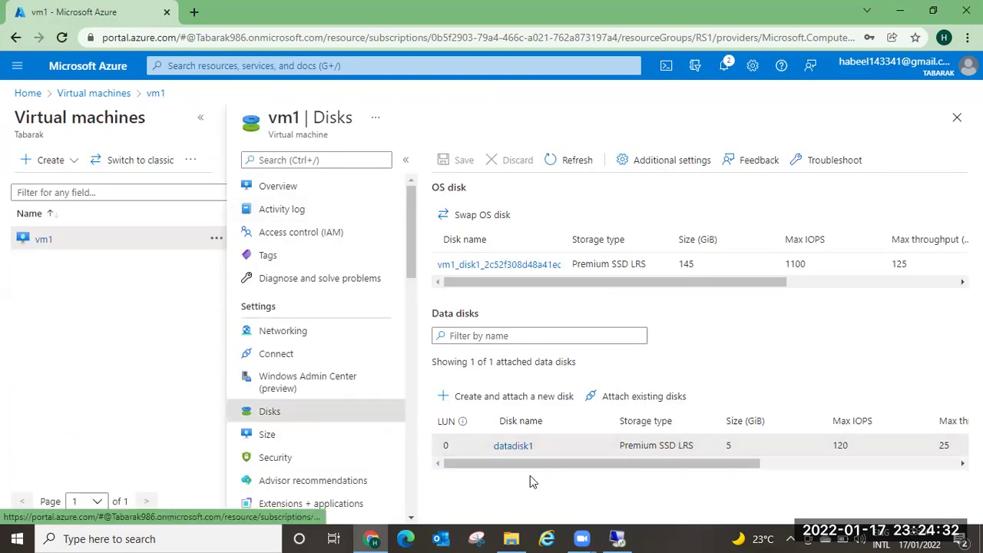
Step: Detach datadisk1 from vm1 and save the change
left_click_drag(525, 461, 946, 442)
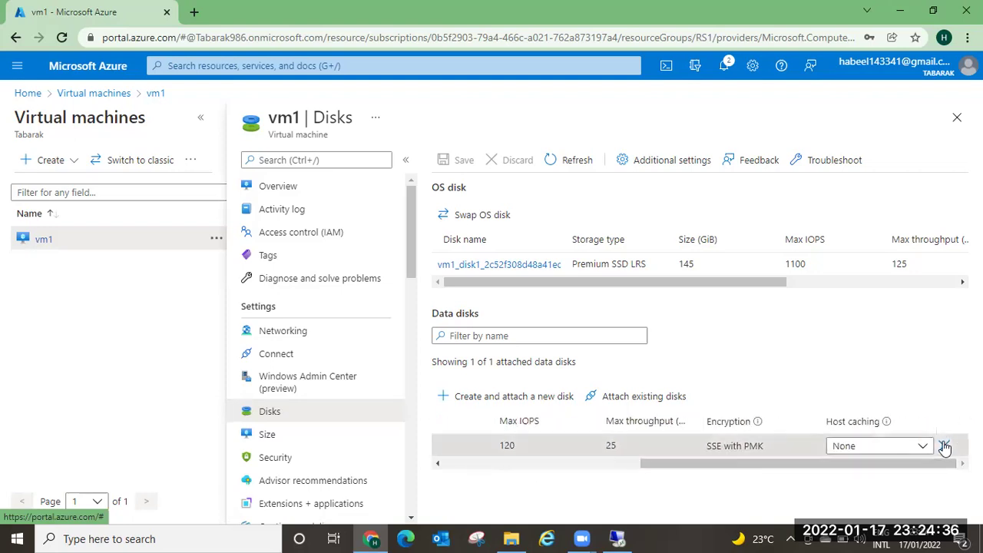
left_click(945, 448)
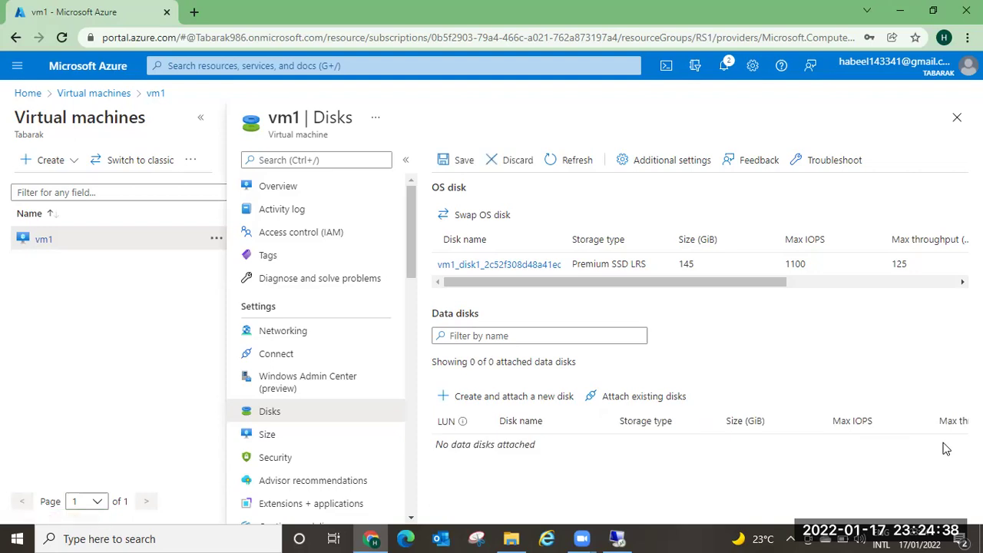
left_click(460, 159)
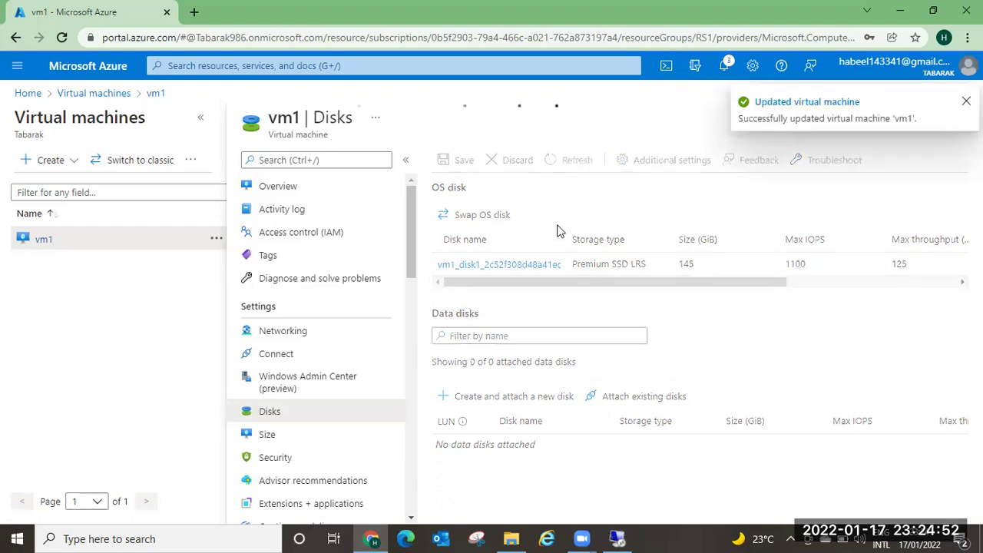
Step: Switch to the remote session, check the drives under This PC and bring Server Manager to the front
left_click(620, 538)
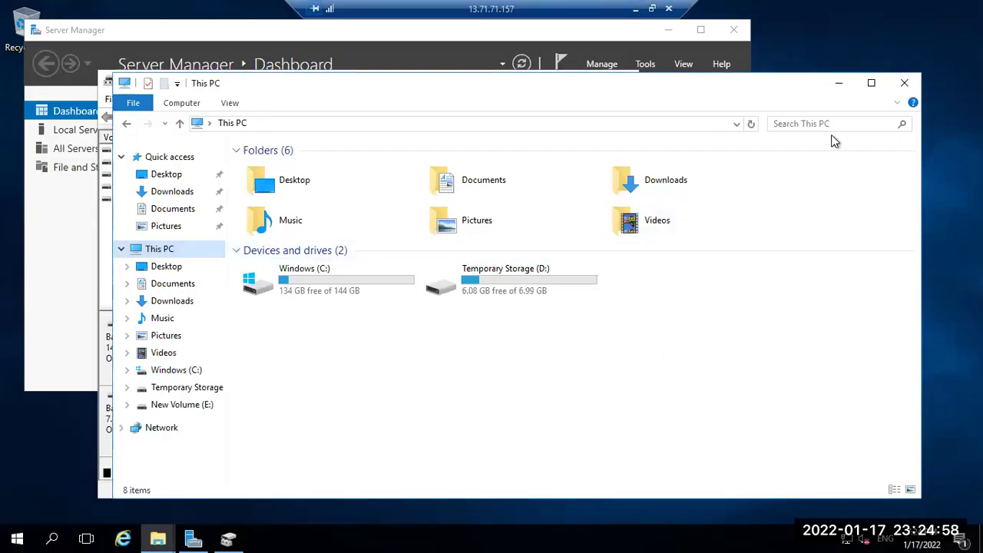
left_click(676, 34)
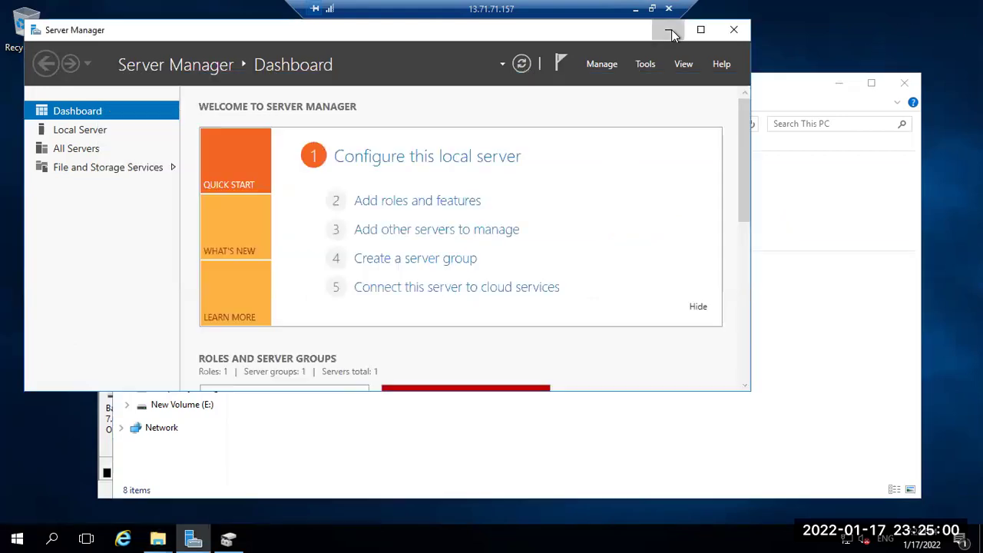
Step: Switch back to the Azure portal, search for "disk" and open datadisk1 from the Disks service
left_click(635, 10)
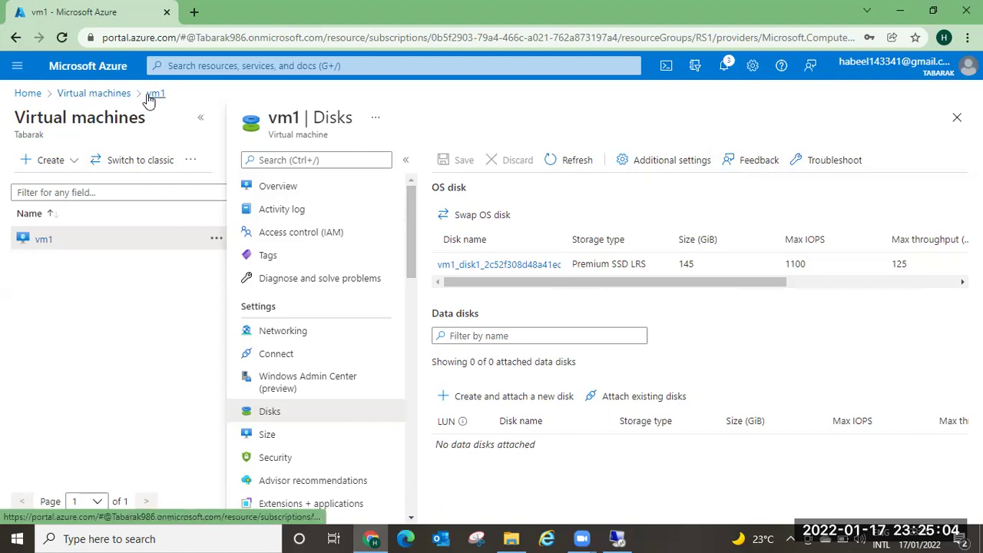
key("g")
key("slash")
left_click(334, 111)
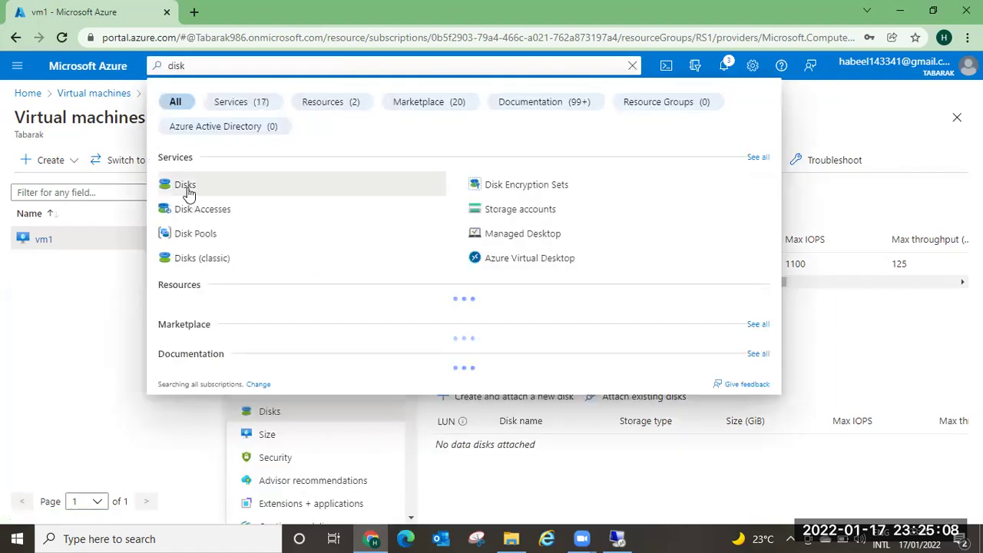
left_click(183, 185)
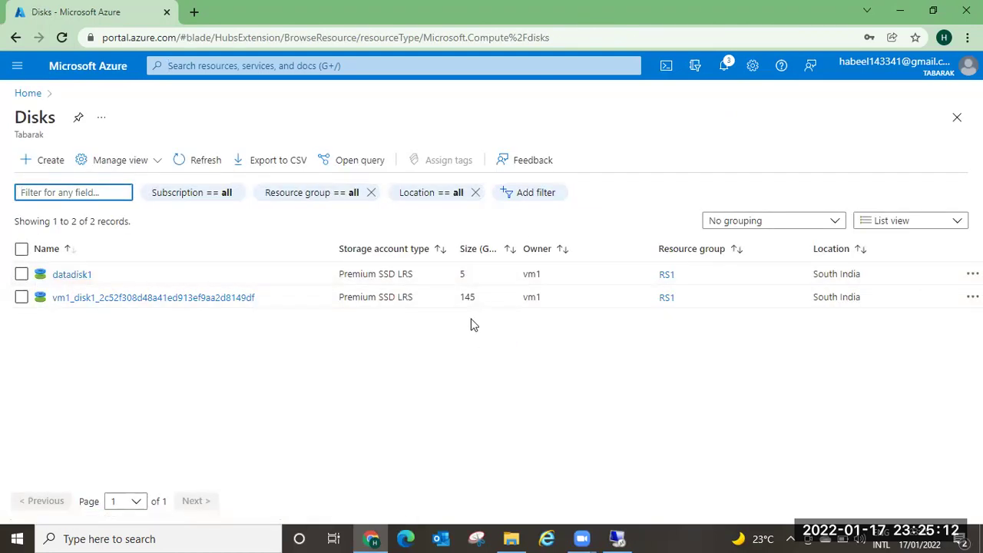
left_click(73, 275)
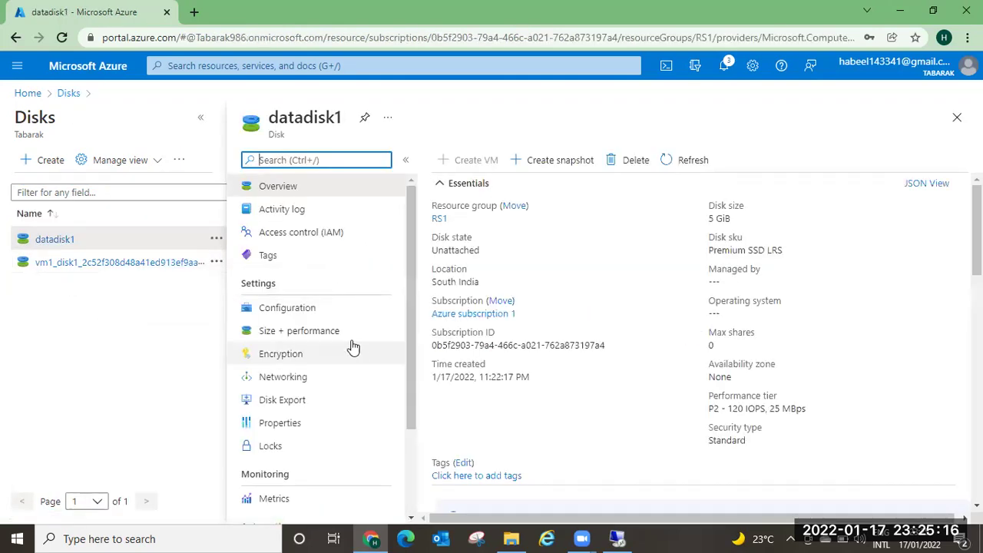
Step: Resize datadisk1 to a custom disk size of 10 GiB in its Size + performance settings
left_click(338, 337)
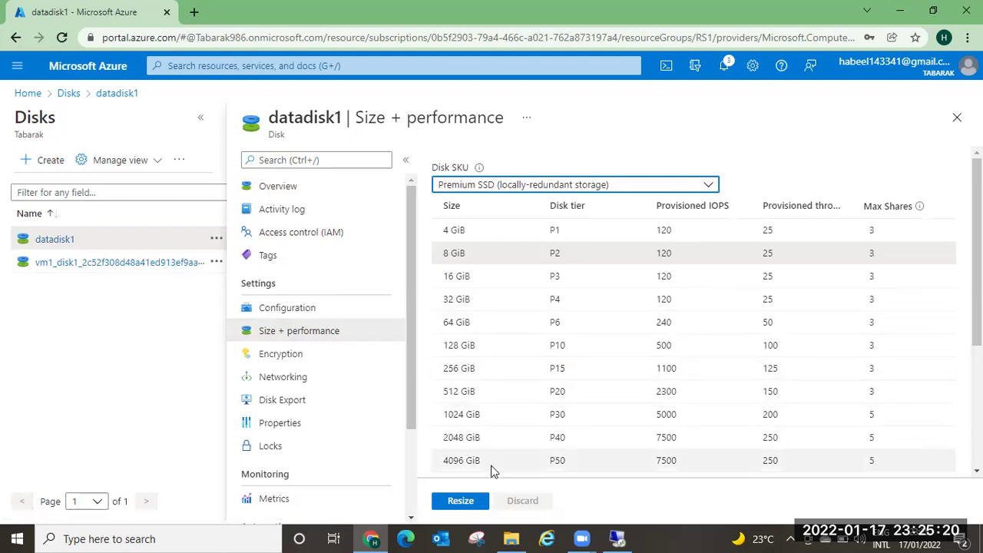
scroll(692, 308, "down", 3)
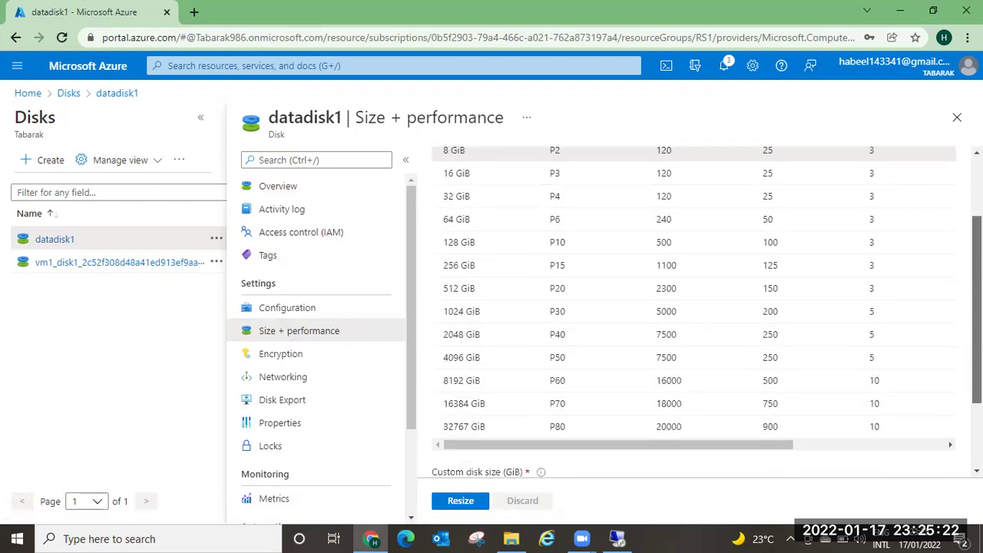
left_click(456, 381)
key("BackSpace")
type("10")
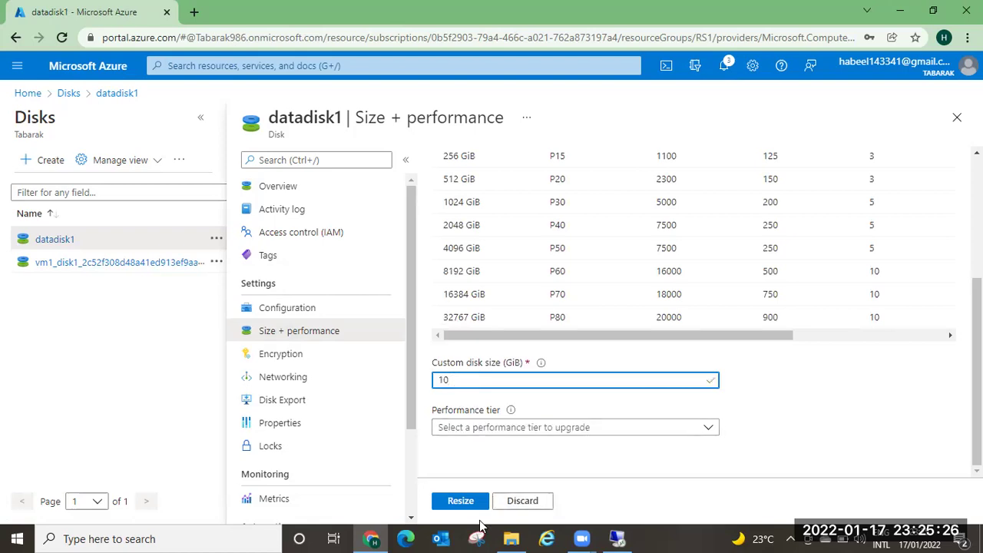
left_click(465, 507)
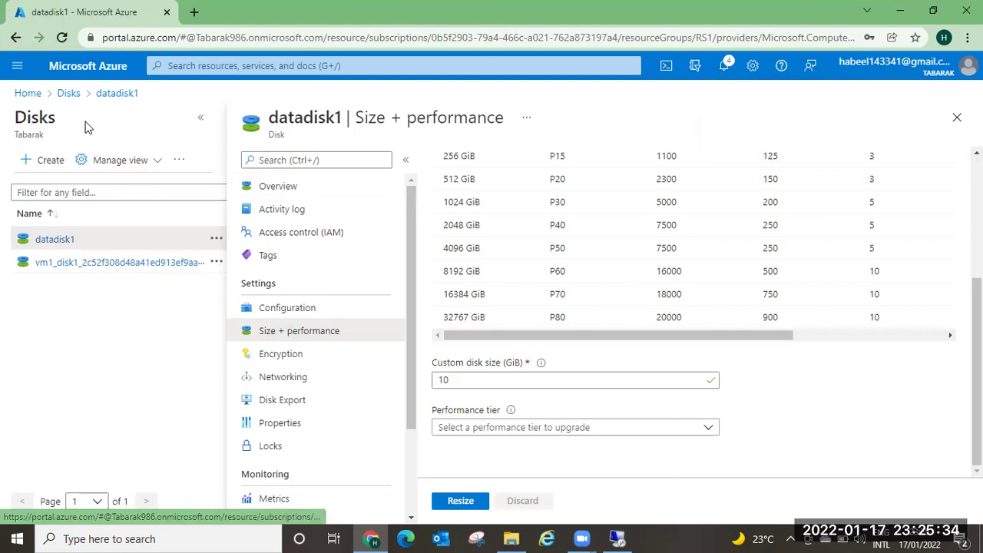
Step: Return to the Disks list and refresh it to check datadisk1's size, reopening the list through the Home page
left_click(68, 93)
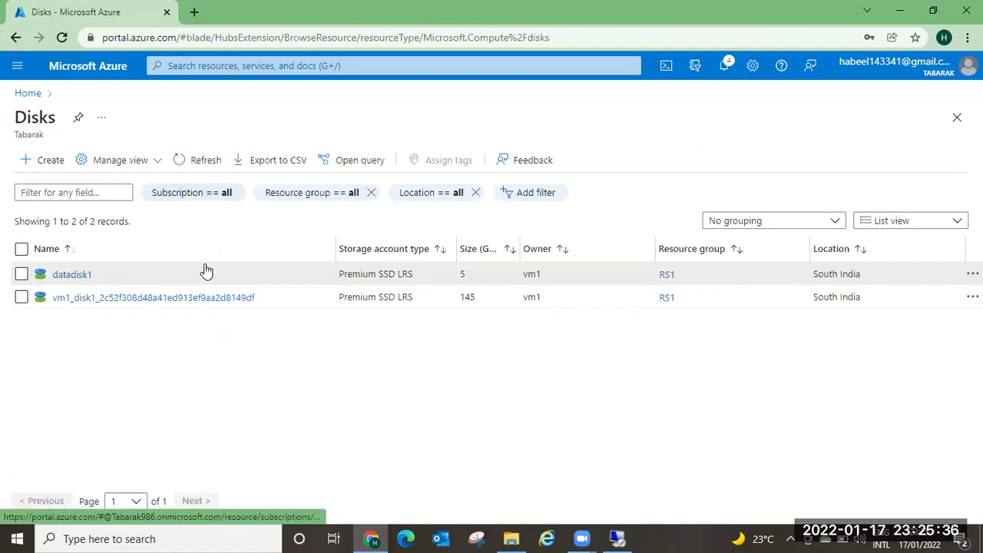
left_click(202, 160)
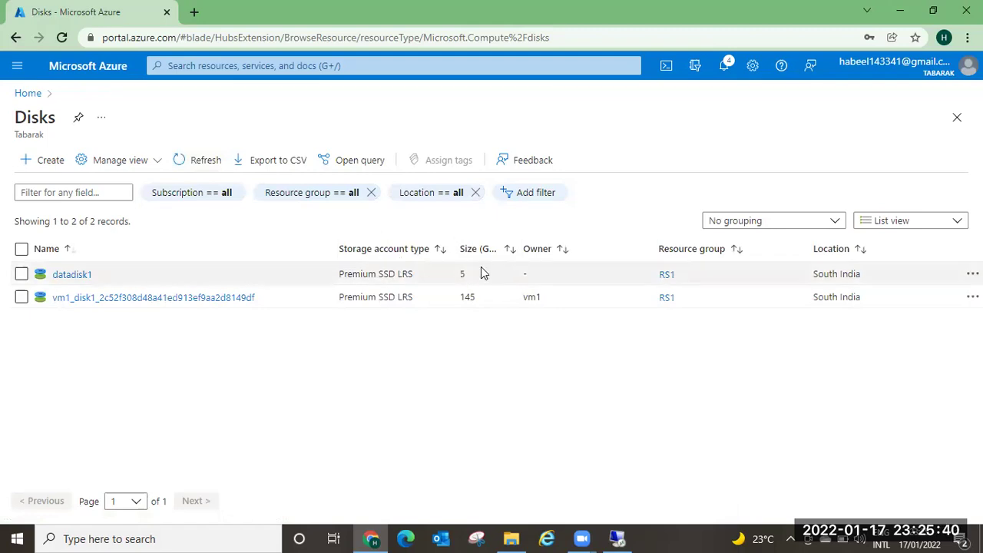
left_click(204, 161)
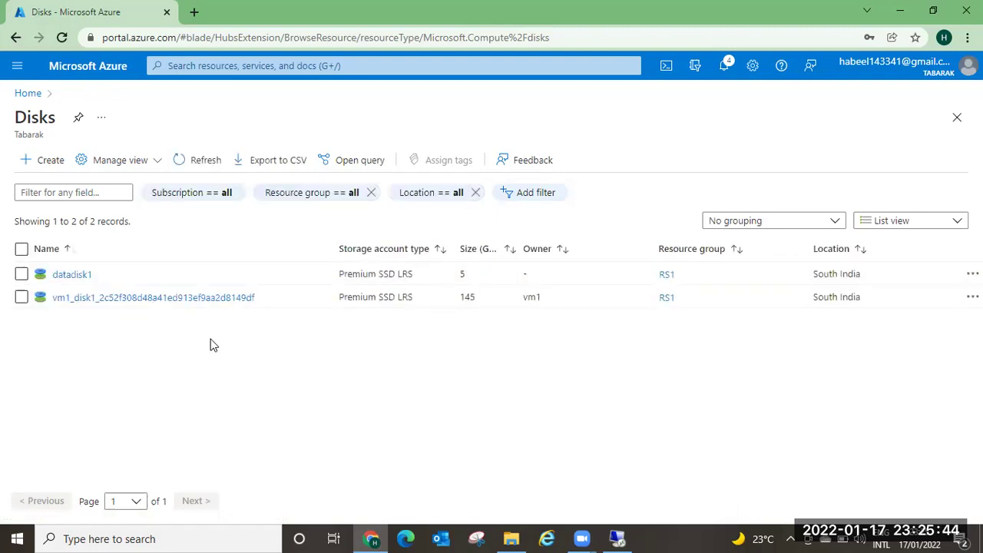
left_click(26, 93)
left_click(220, 161)
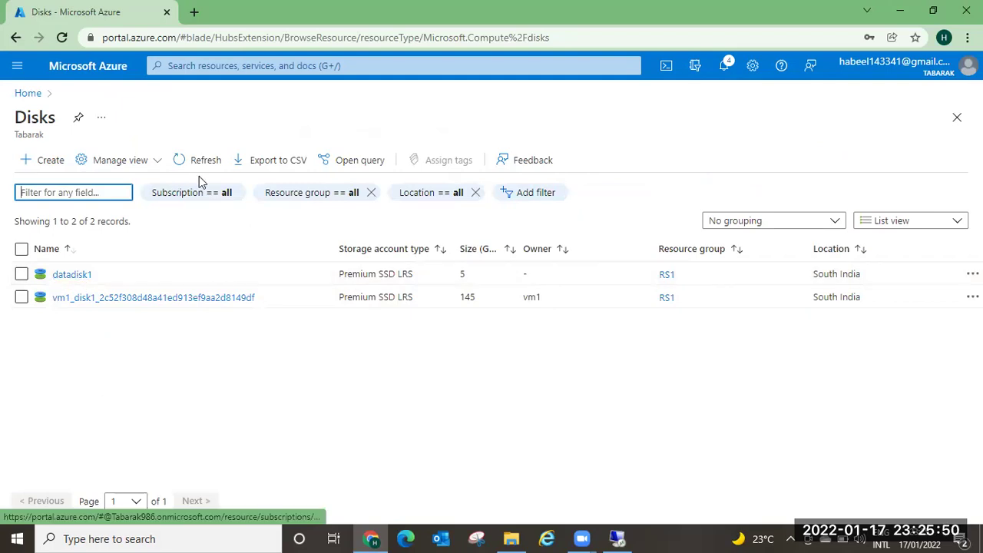
left_click(201, 164)
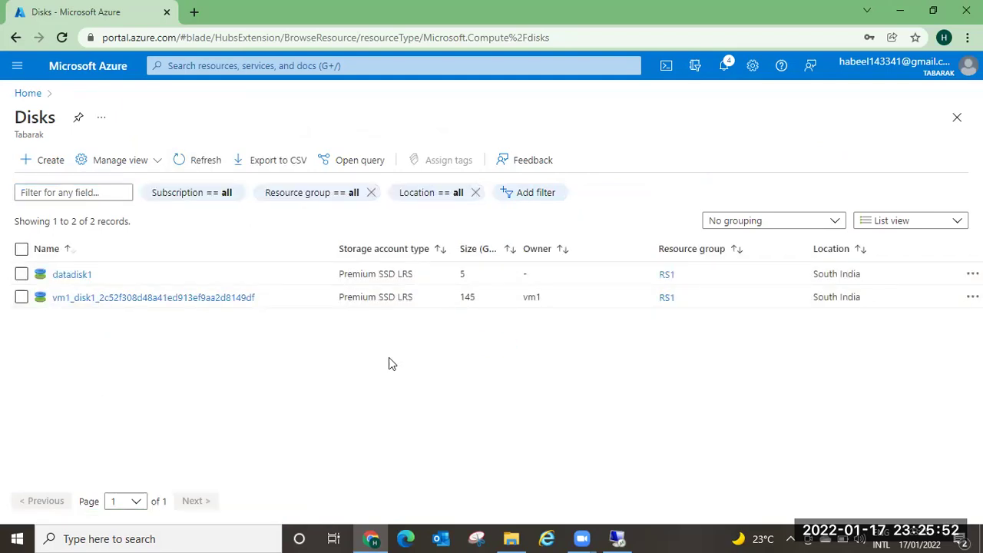
Step: Resubmit the 10 GiB size for datadisk1 and check it in the Disks list reopened from the Home page
left_click(77, 275)
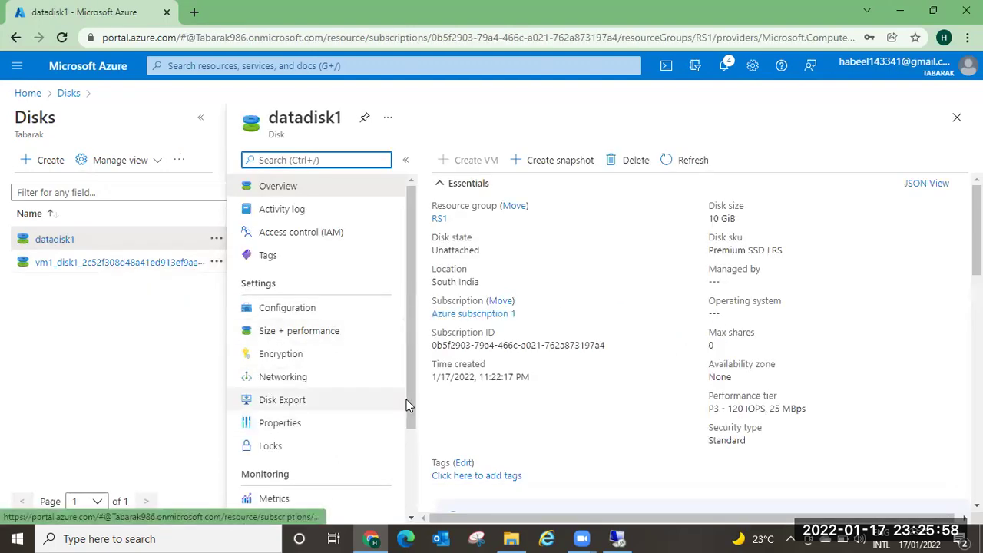
left_click(323, 330)
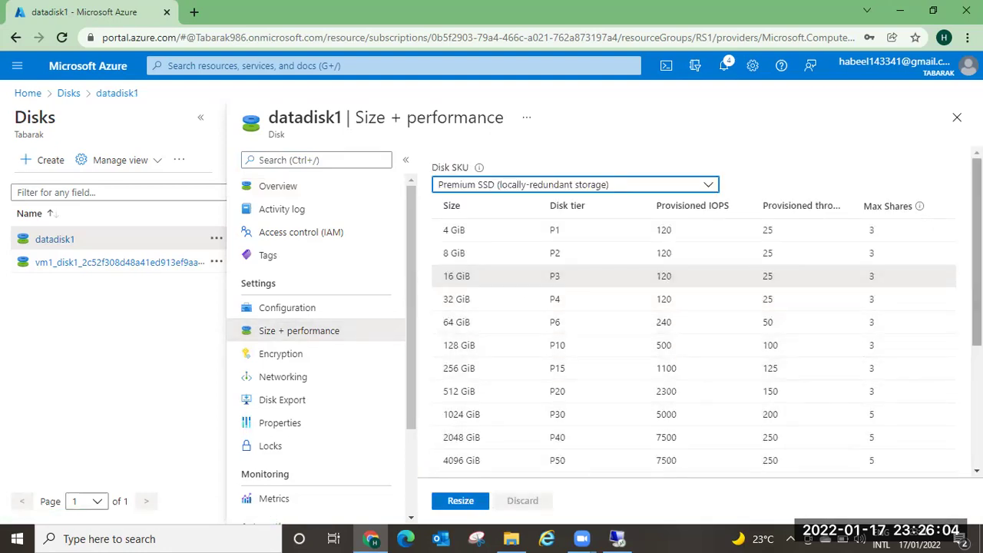
scroll(977, 307, "down", 3)
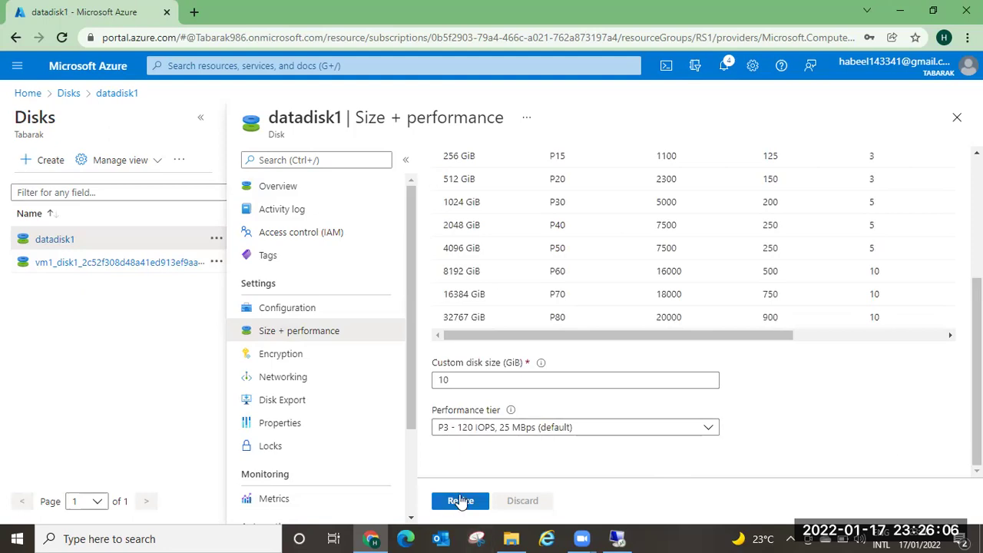
left_click(461, 501)
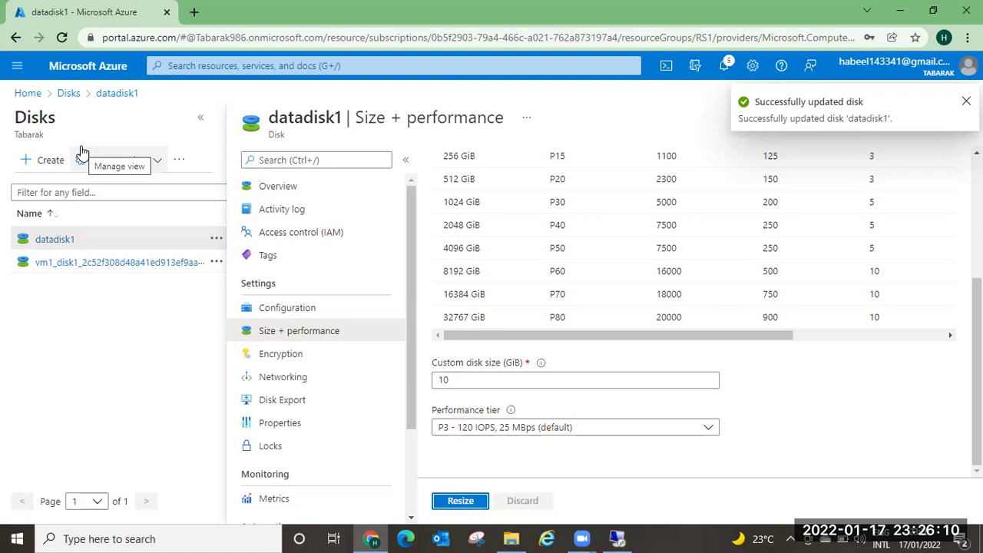
left_click(29, 94)
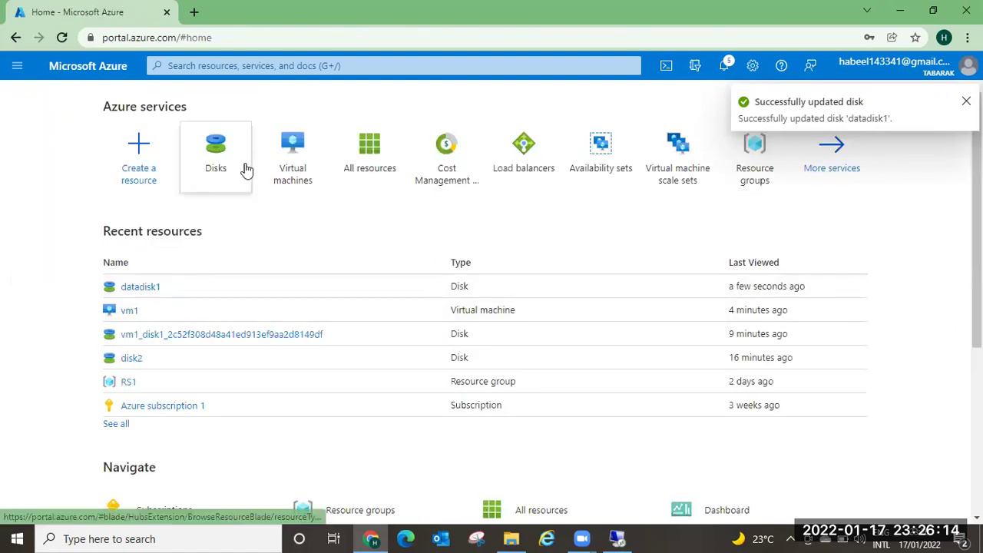
left_click(219, 161)
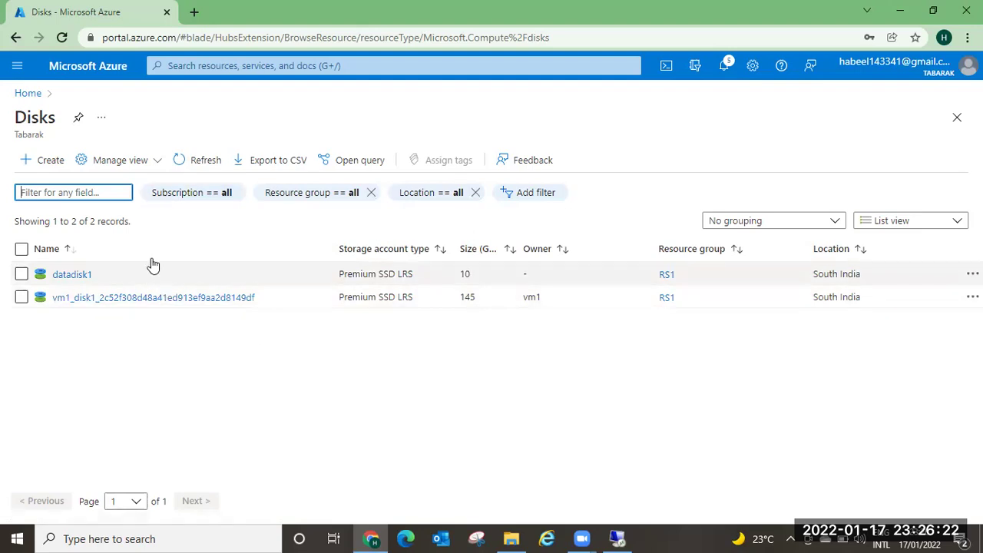
Step: Open the Disks page of vm1 from the Virtual machines service
left_click(186, 67)
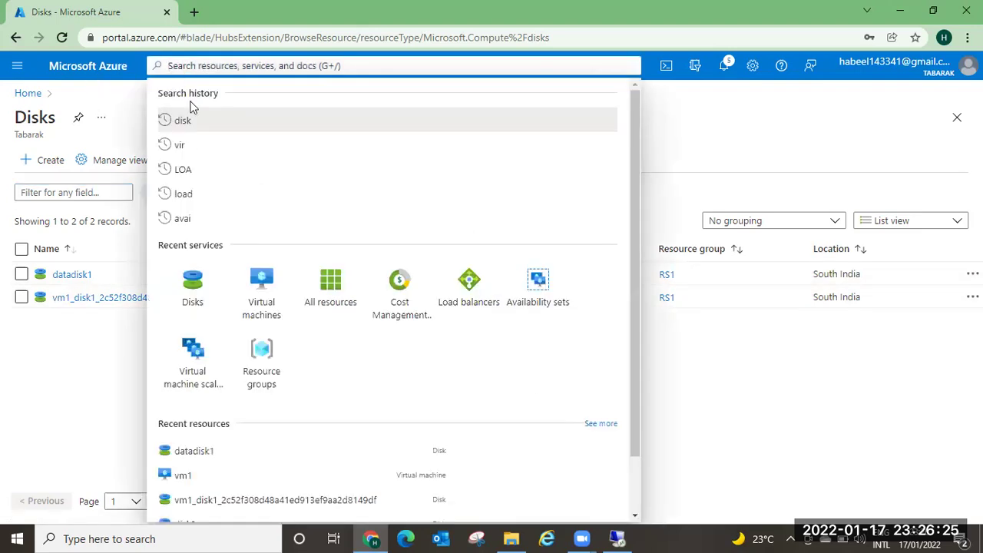
left_click(261, 296)
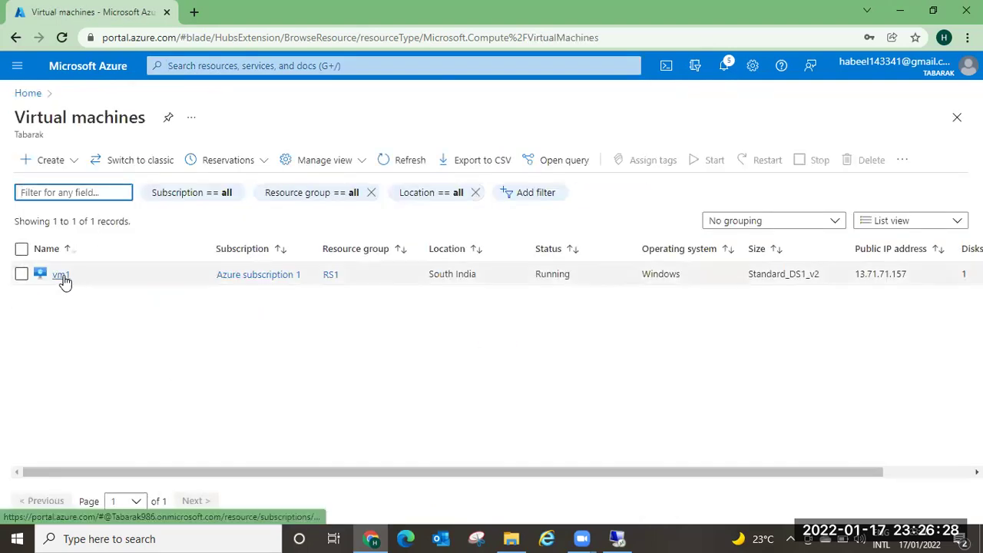
left_click(63, 275)
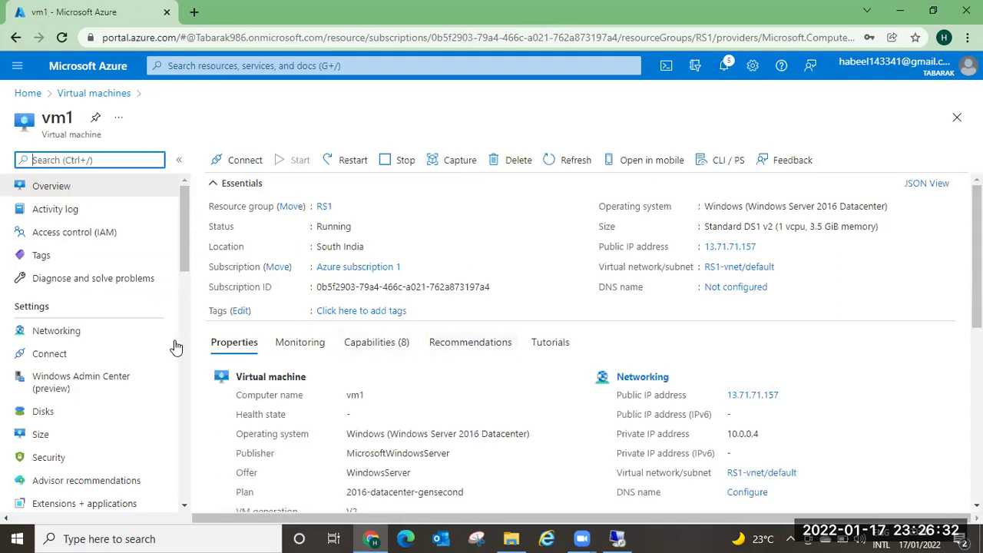
left_click(61, 416)
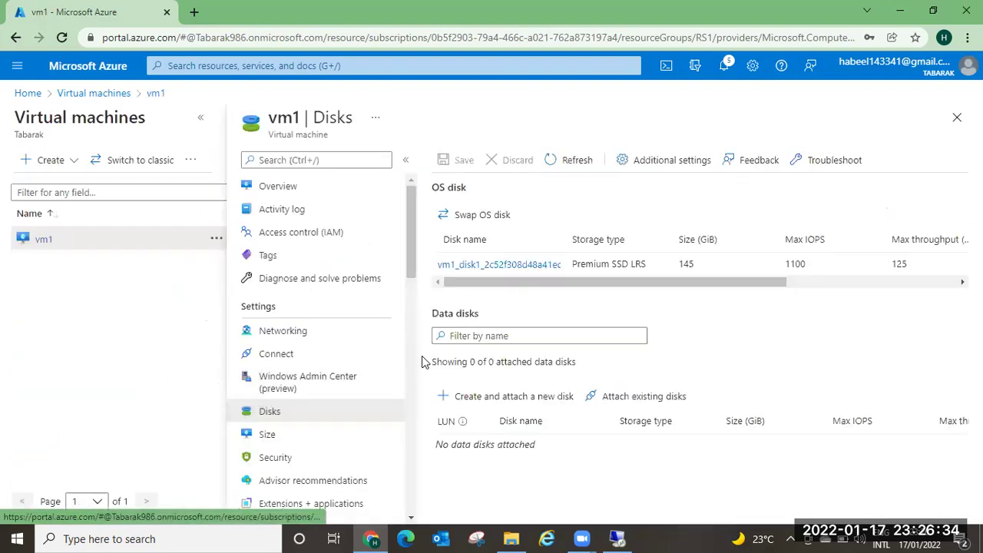
left_click(629, 405)
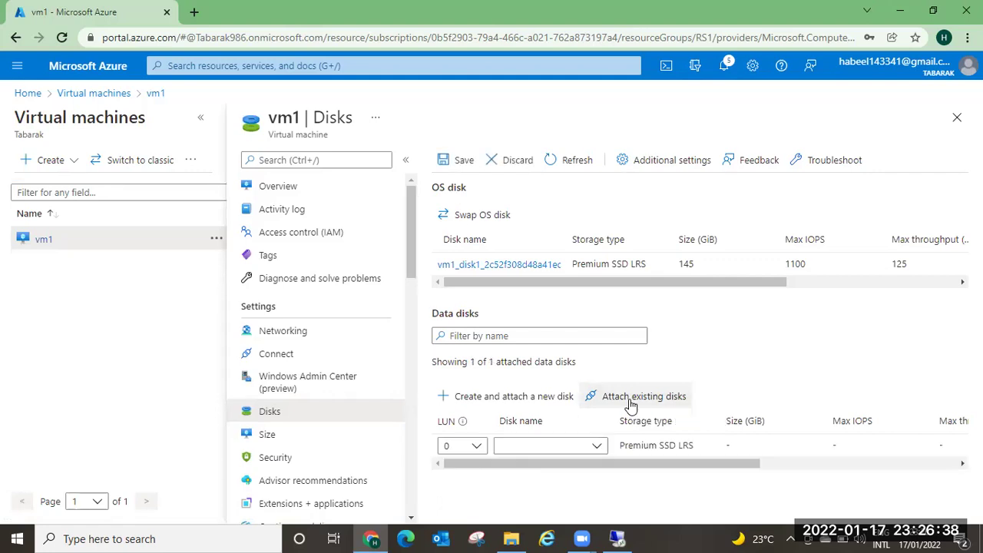
left_click(591, 446)
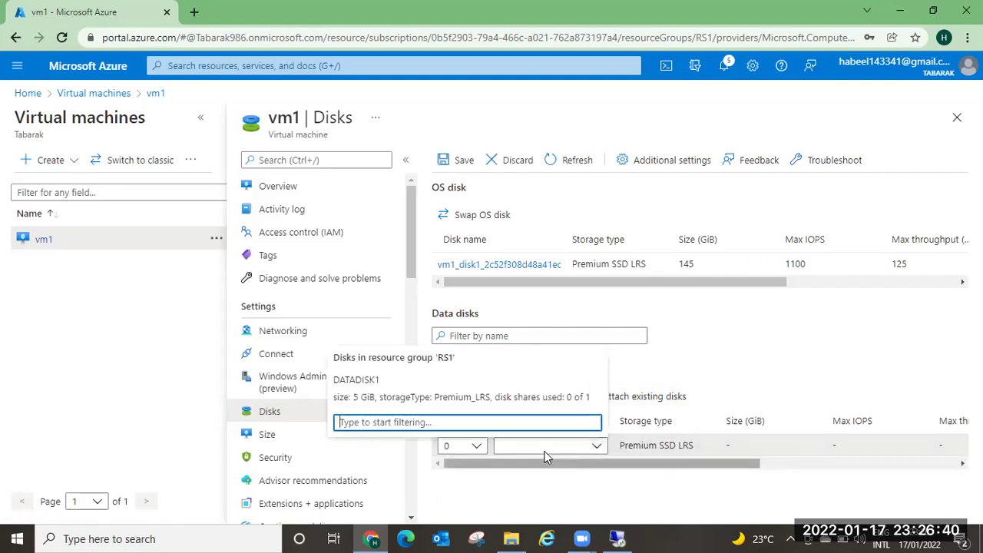
left_click(361, 376)
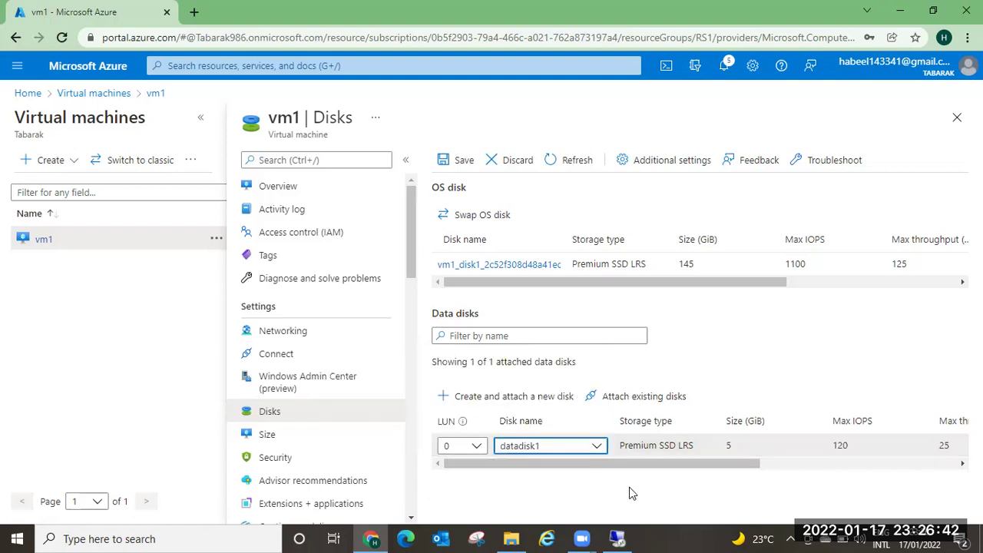
left_click(574, 161)
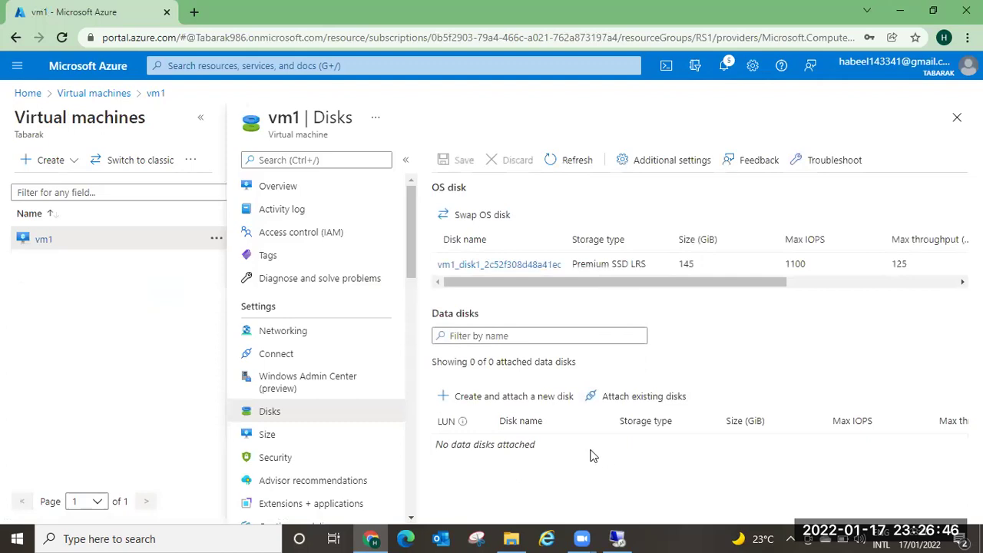
Step: Attach the existing disk datadisk1 to vm1 as a data disk and save the change
left_click(624, 397)
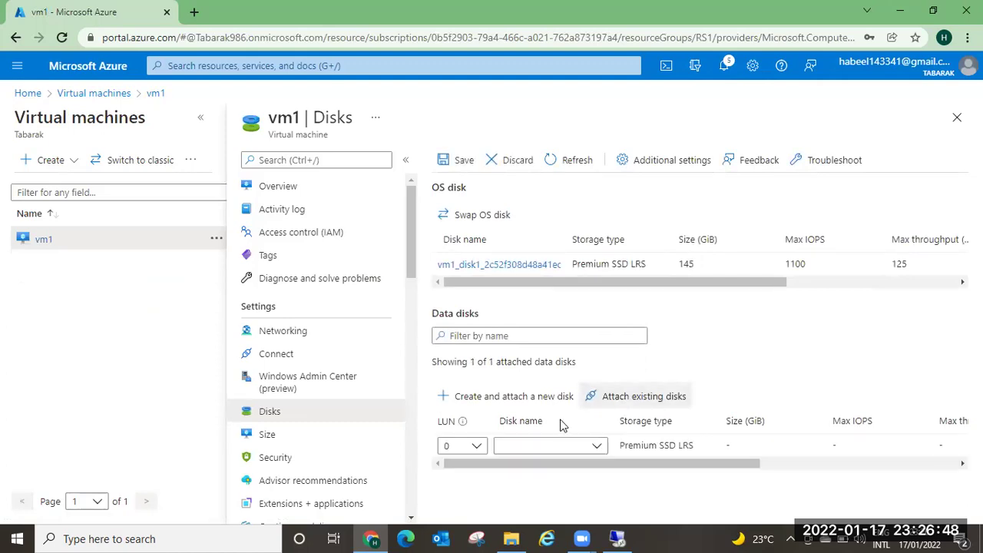
left_click(596, 448)
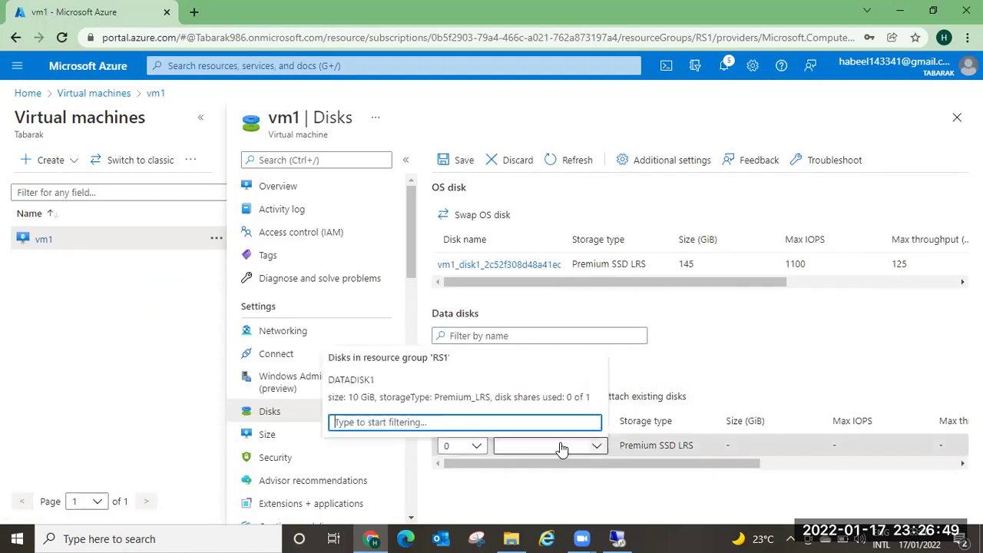
left_click(493, 390)
left_click_drag(720, 463, 476, 511)
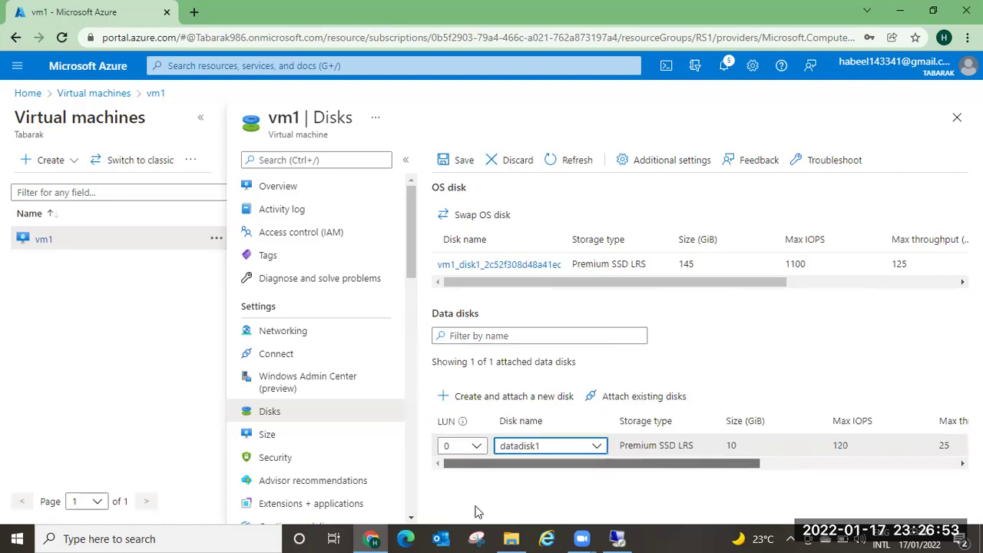
left_click(454, 161)
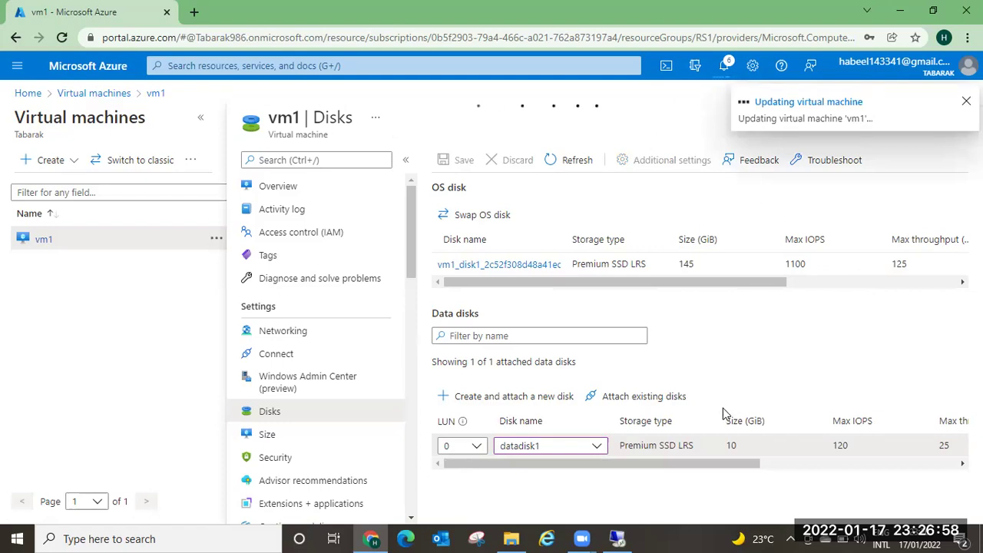
Step: Switch to the remote session and check the drives under This PC in a new File Explorer window
left_click(616, 535)
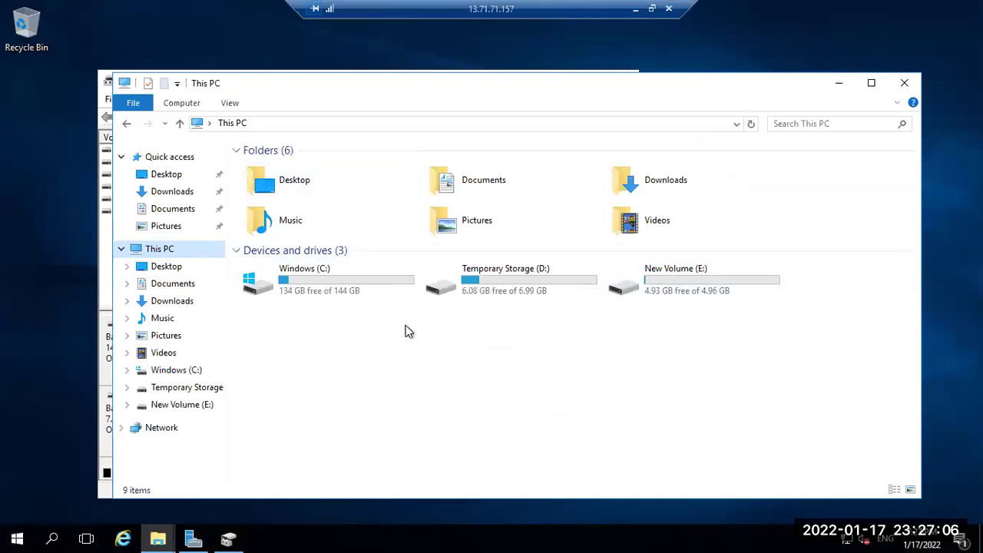
left_click(904, 83)
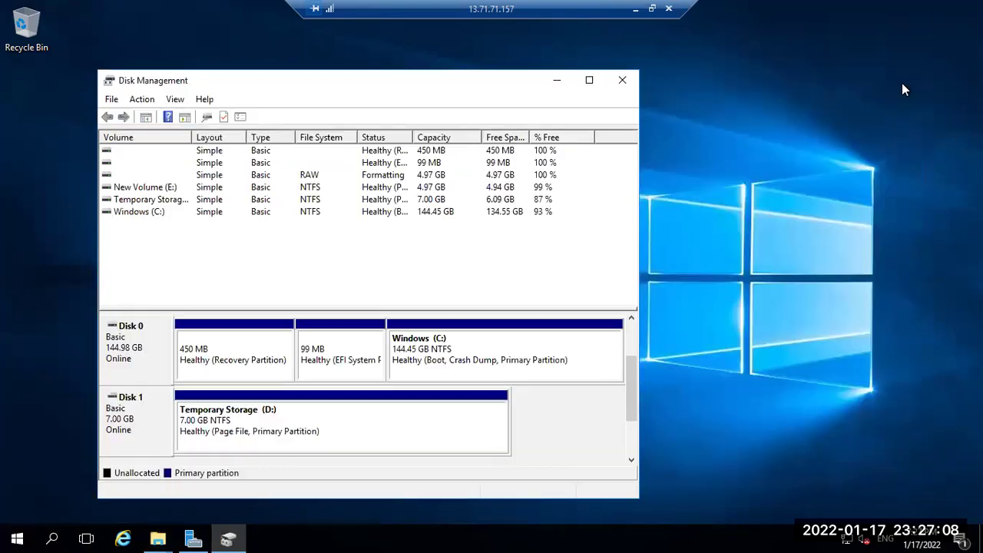
key("super+e")
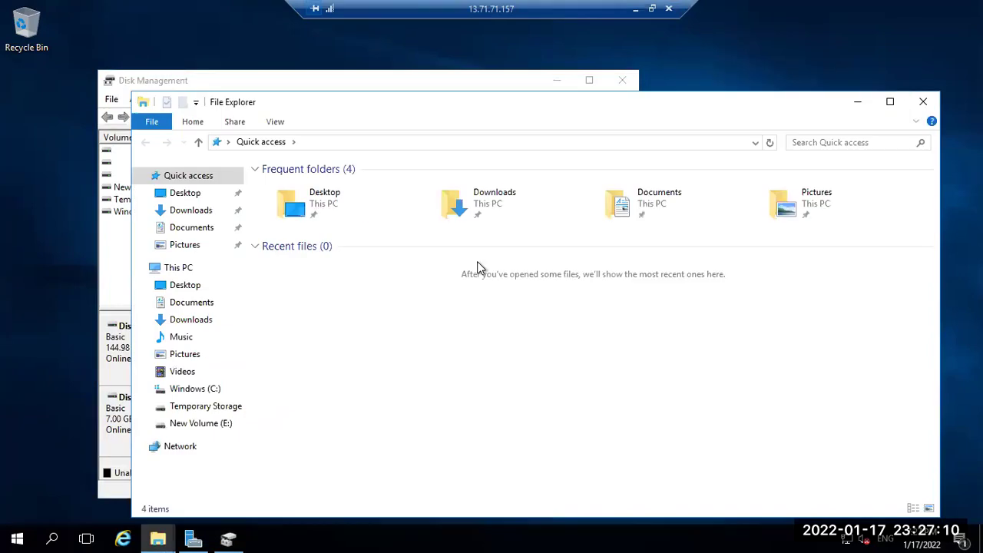
left_click(176, 269)
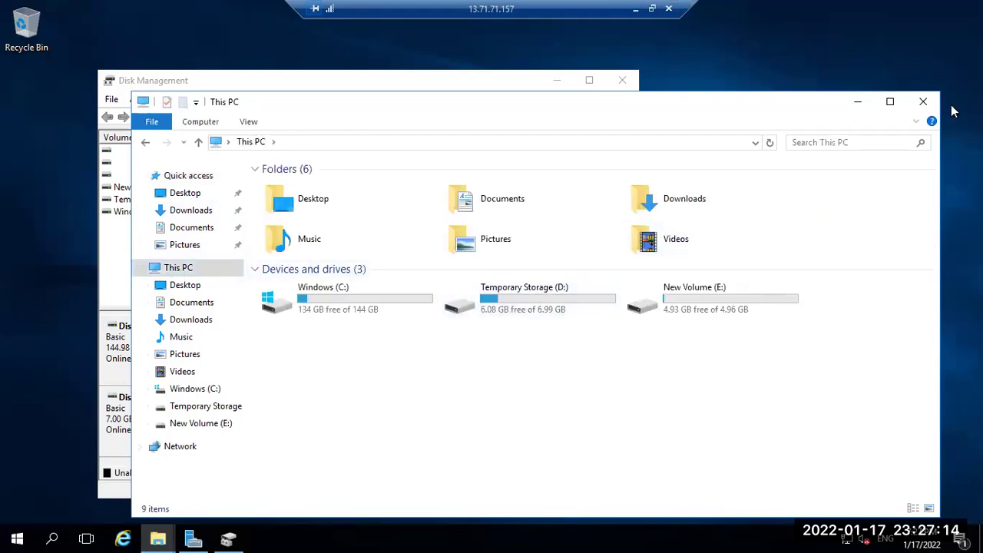
Step: Close the File Explorer window and extend New Volume (E:) on Disk 2 by the full 5119 MB of unallocated space
left_click(923, 101)
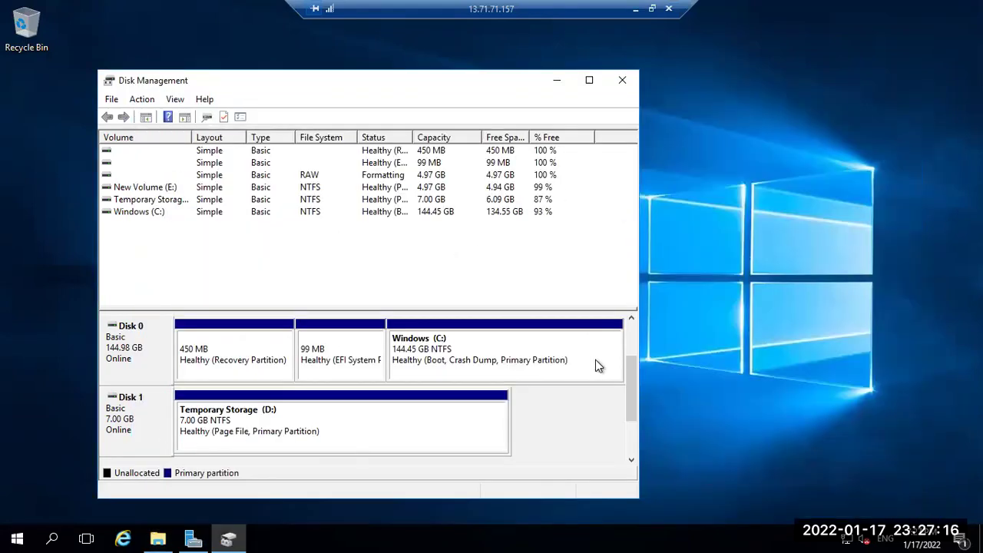
left_click_drag(633, 404, 633, 435)
right_click(410, 364)
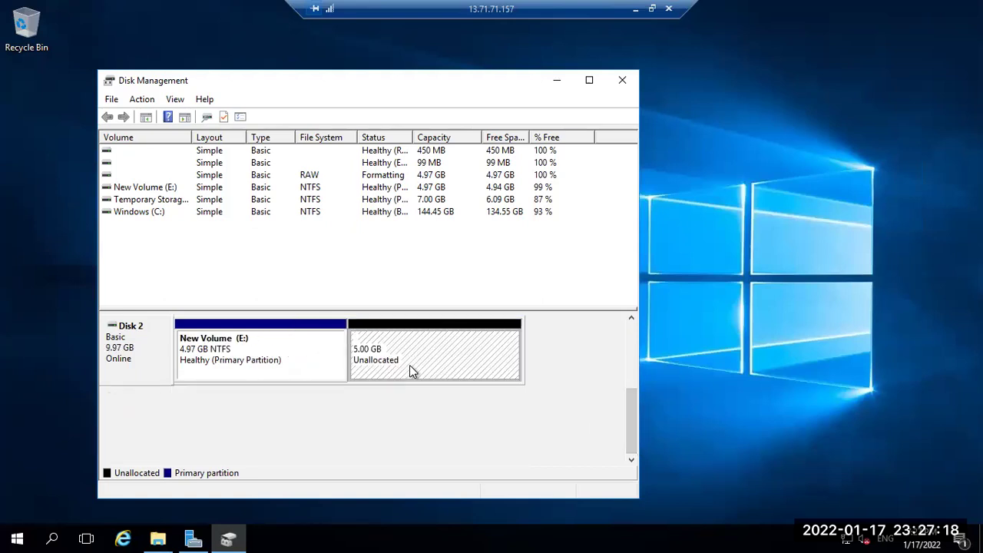
left_click(262, 370)
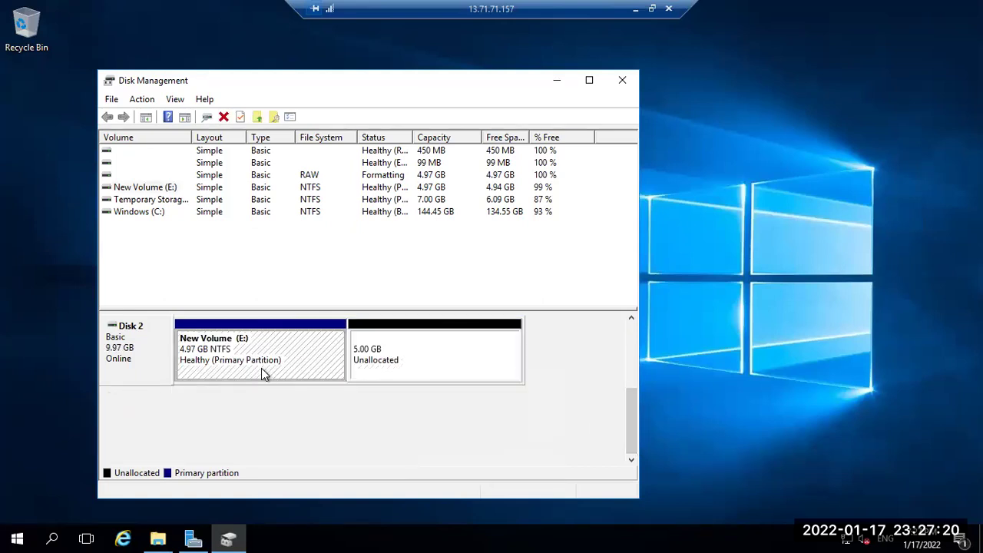
right_click(261, 368)
left_click(312, 270)
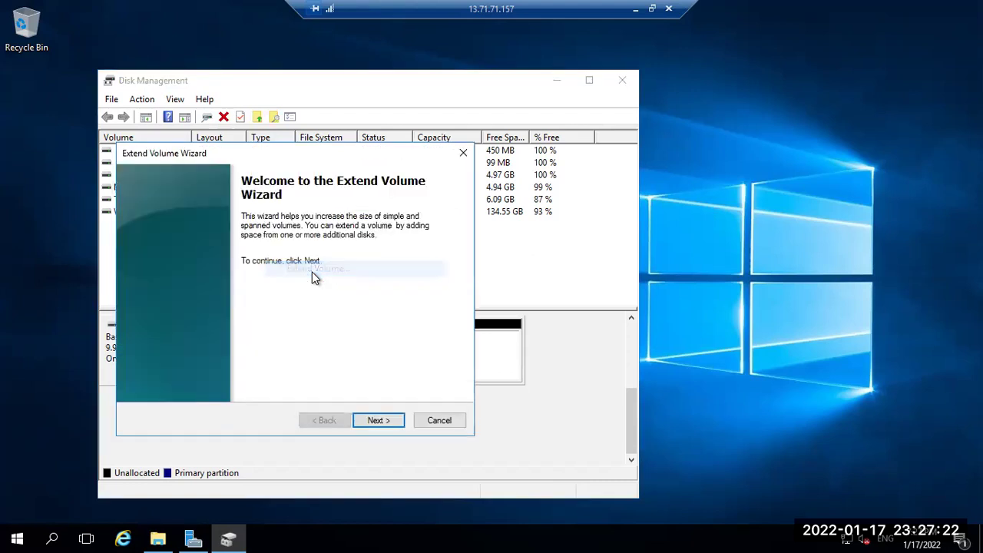
left_click(386, 420)
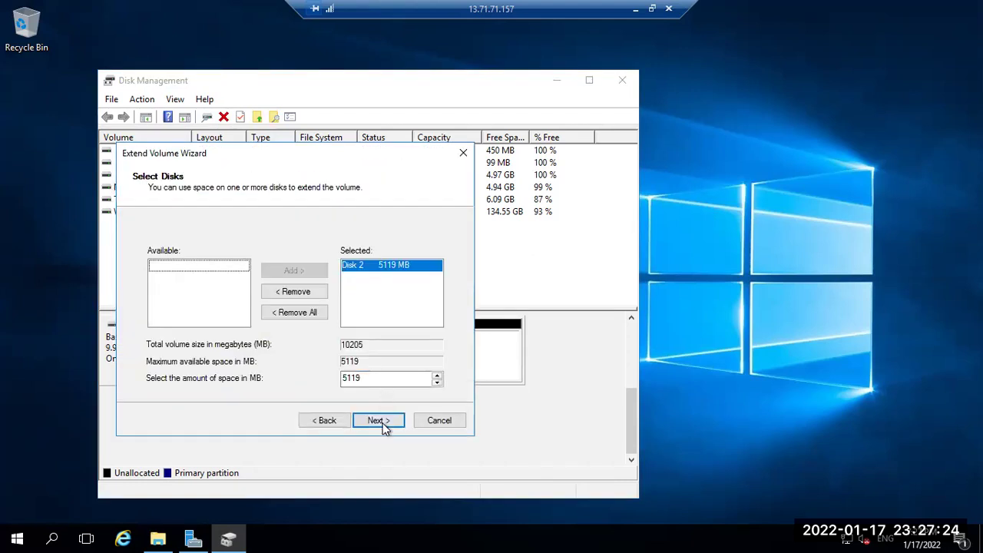
left_click(384, 422)
left_click(383, 422)
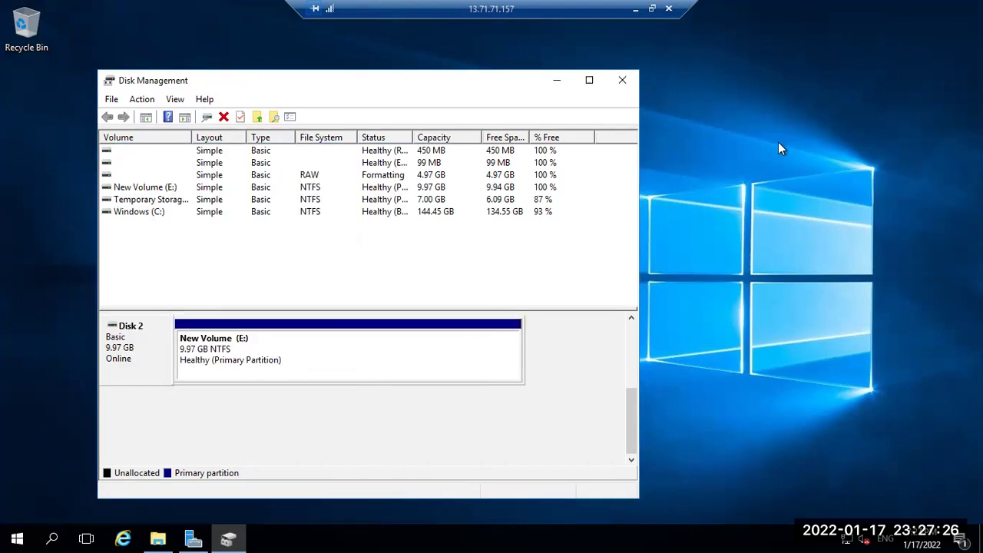
Step: Minimize Disk Management and check the size of New Volume (E:) under This PC in a new File Explorer window
left_click(568, 85)
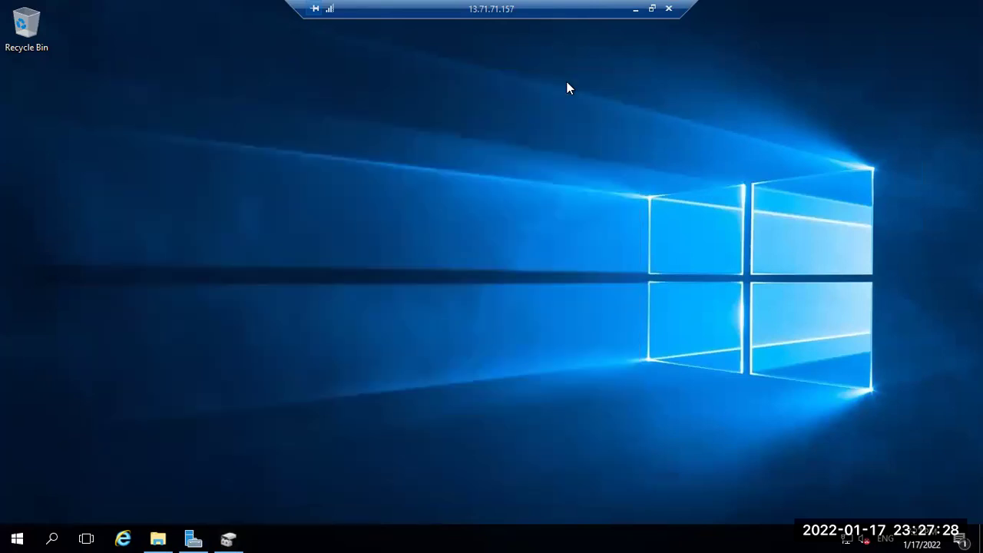
key("super+e")
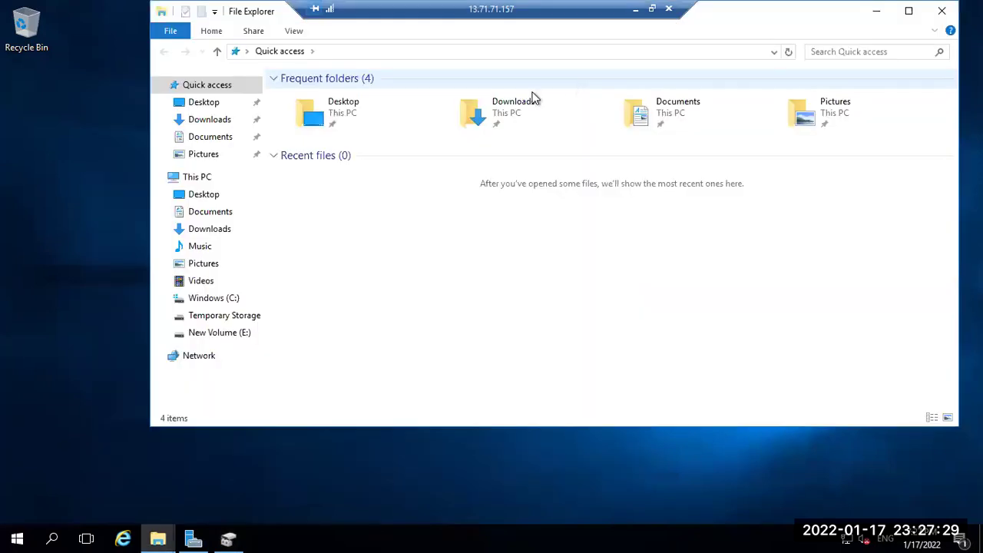
left_click(202, 178)
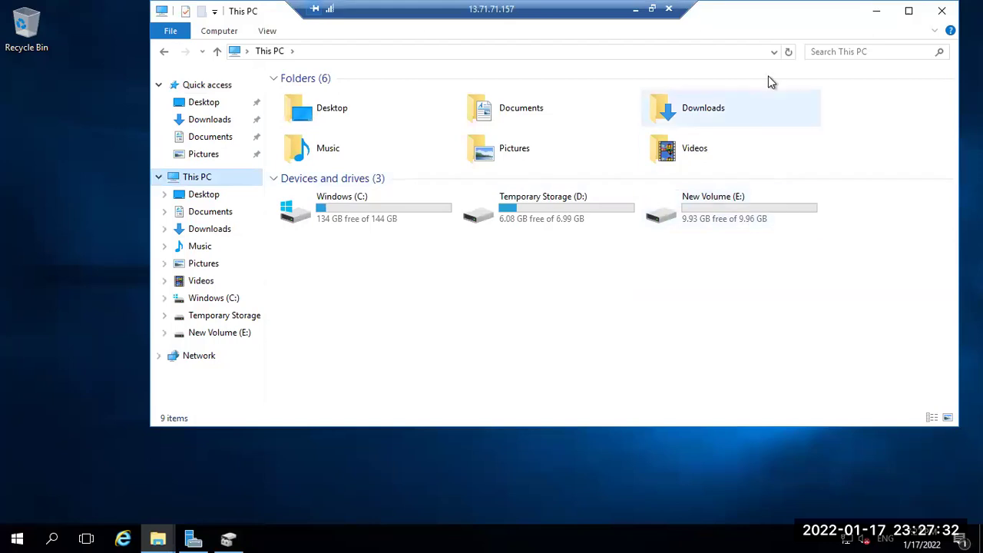
Step: Switch to the Azure portal, stop vm1 from its overview page and look at the remote session
left_click(636, 15)
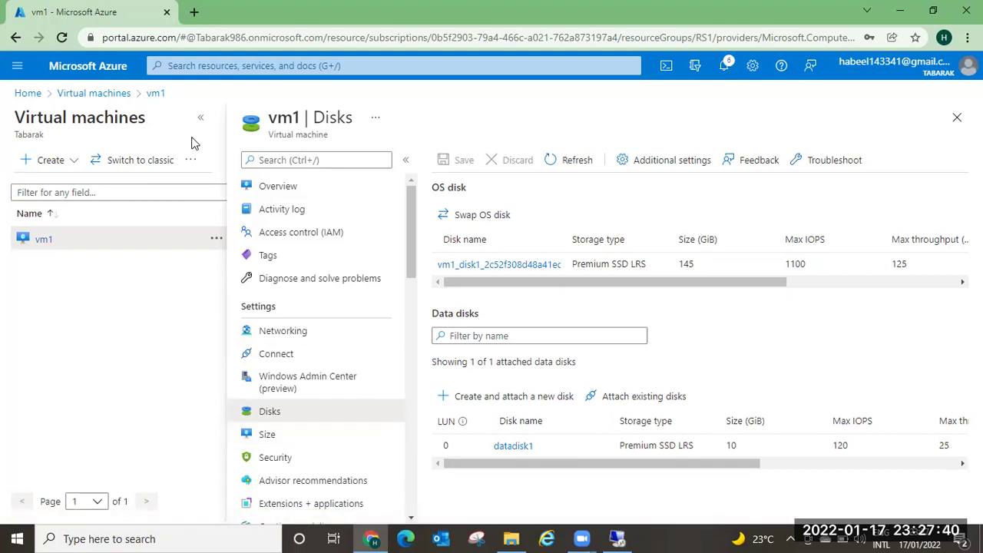
left_click(92, 93)
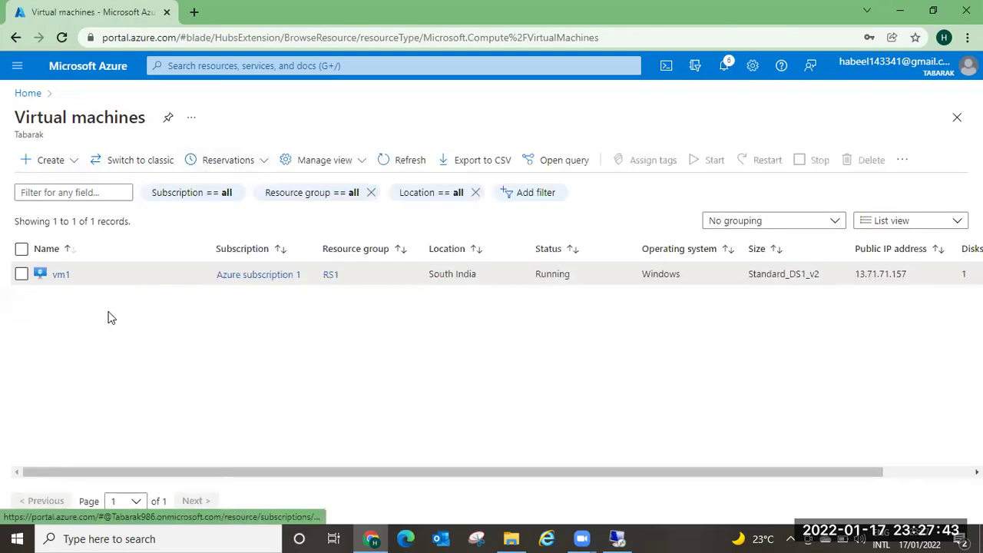
left_click(61, 275)
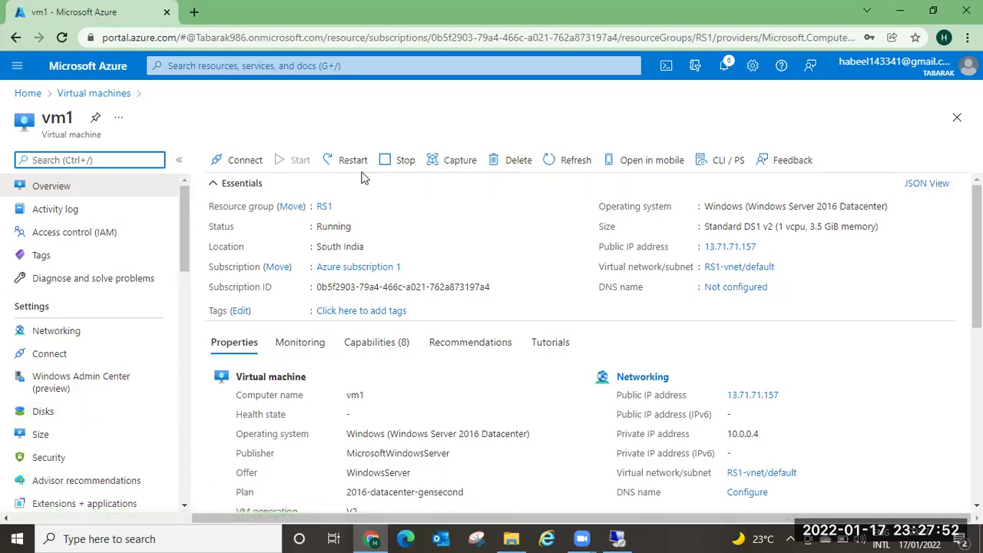
left_click(405, 163)
left_click(235, 337)
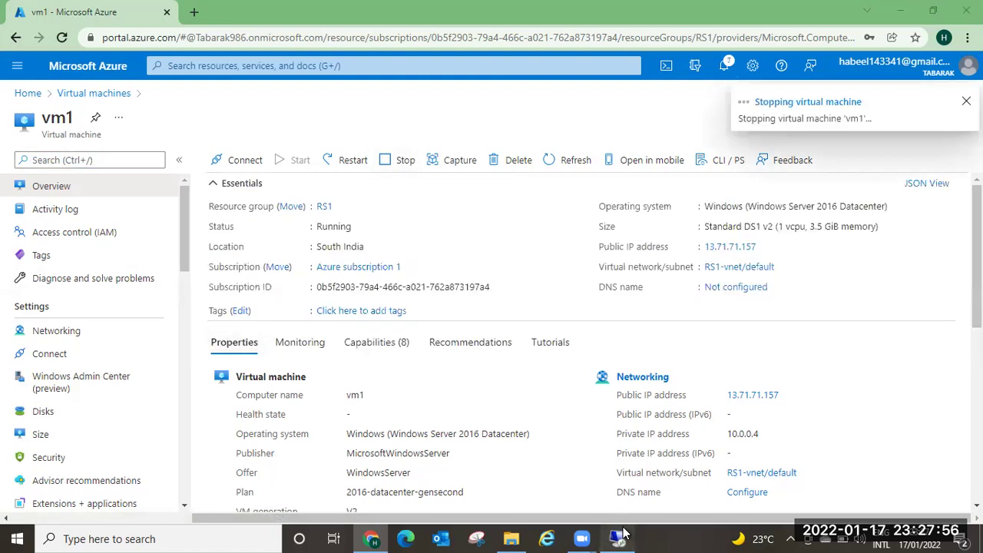
left_click(620, 537)
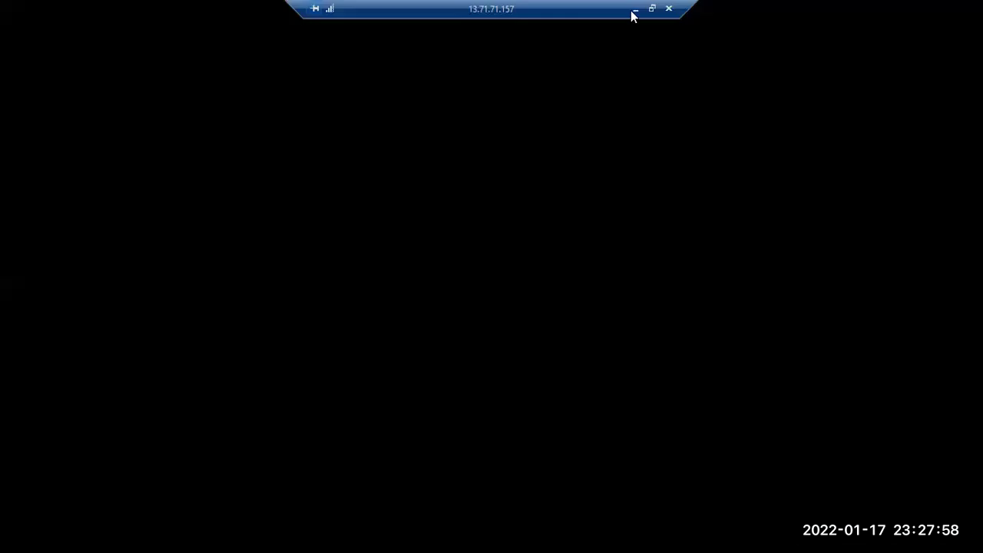
left_click(635, 10)
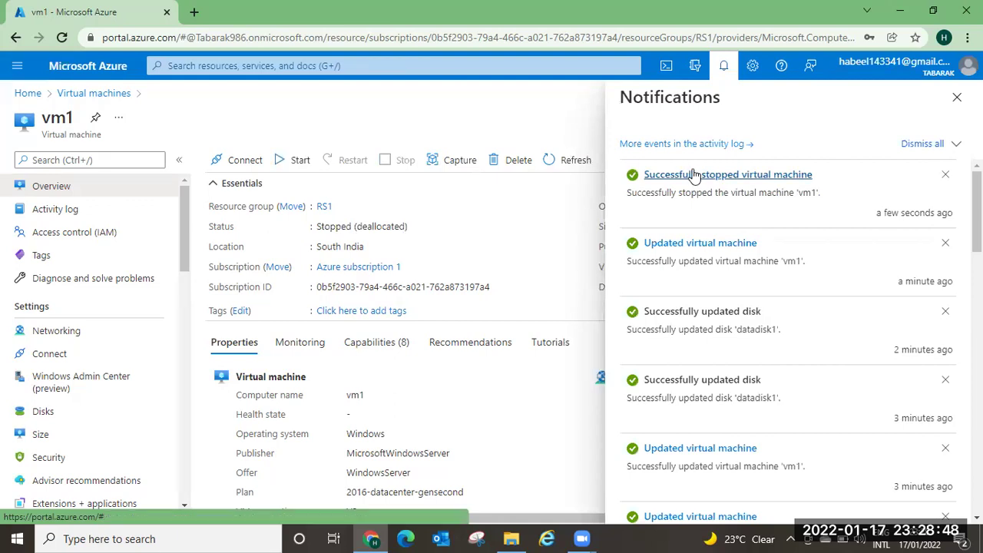
Step: Open the Size + performance settings of datadisk1 from vm1's Disks page and dismiss the notifications
left_click(44, 414)
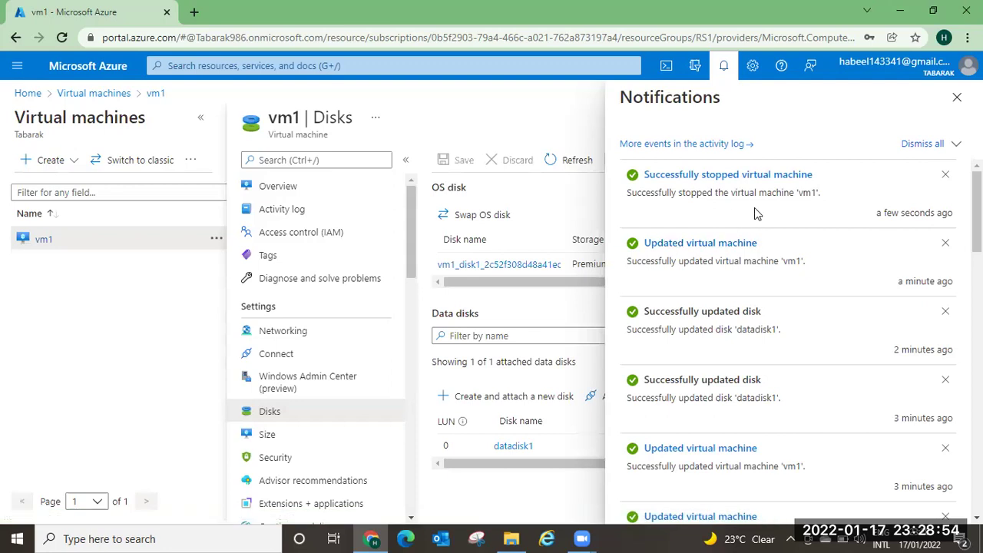
left_click(957, 97)
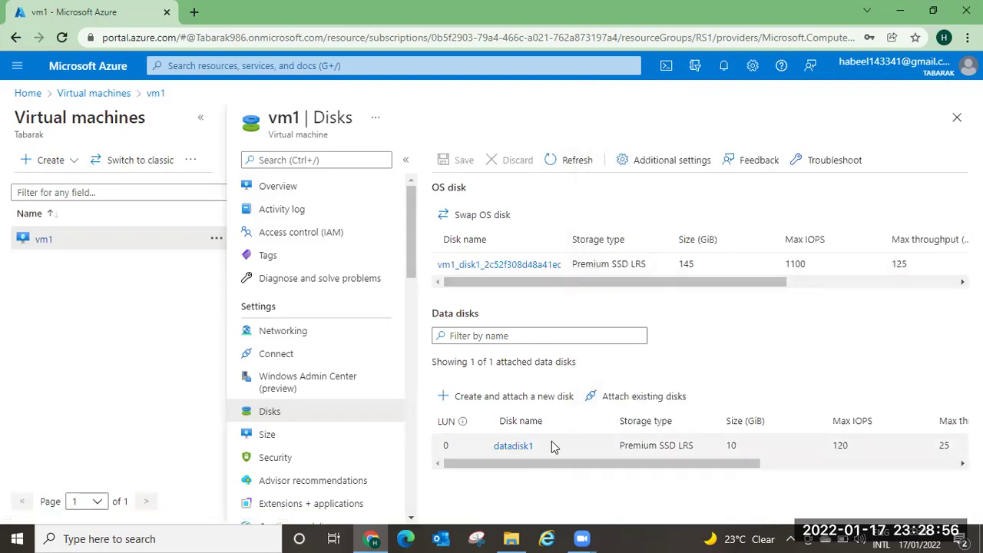
left_click(513, 446)
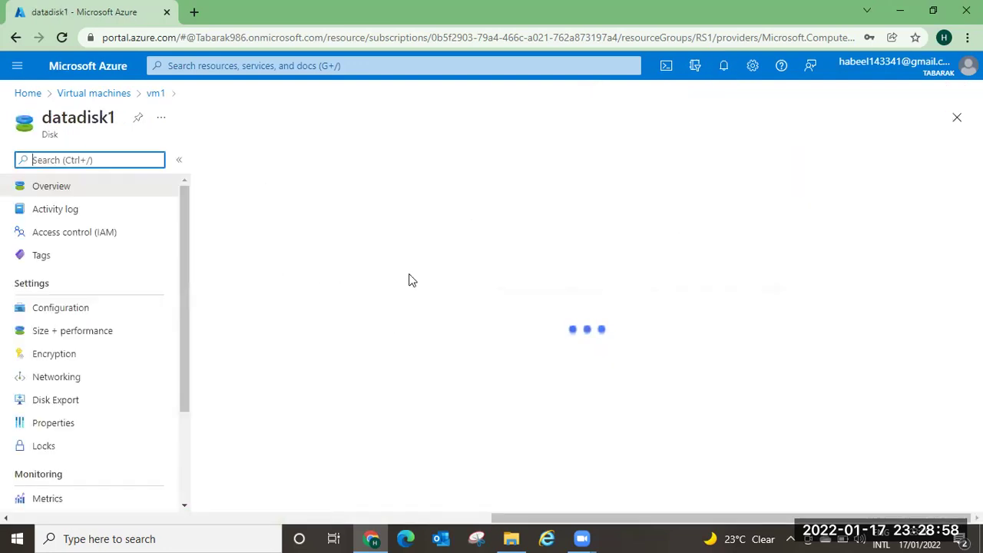
left_click(61, 335)
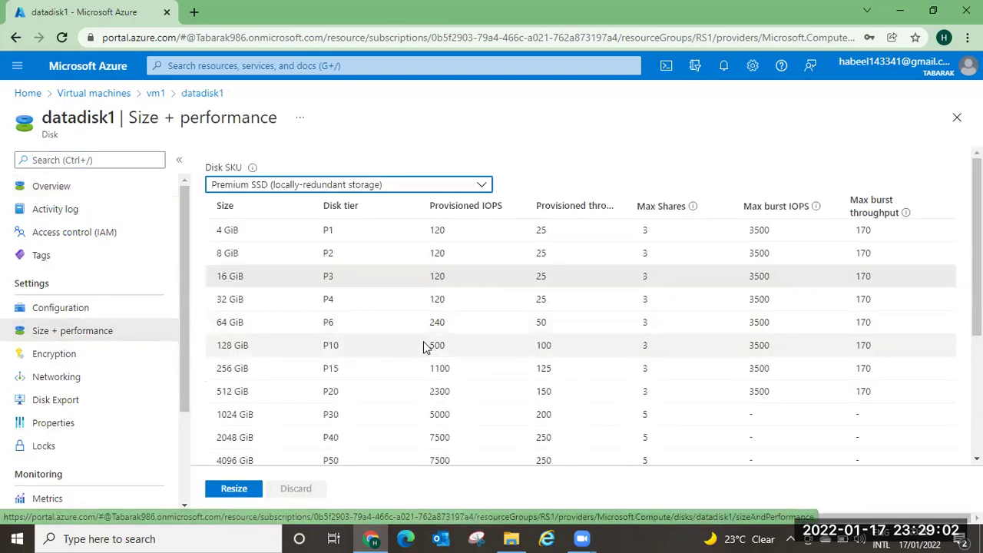
Step: Resize datadisk1 to a custom size of 15 GiB and refresh vm1's disk list to check it
scroll(948, 277, "down", 3)
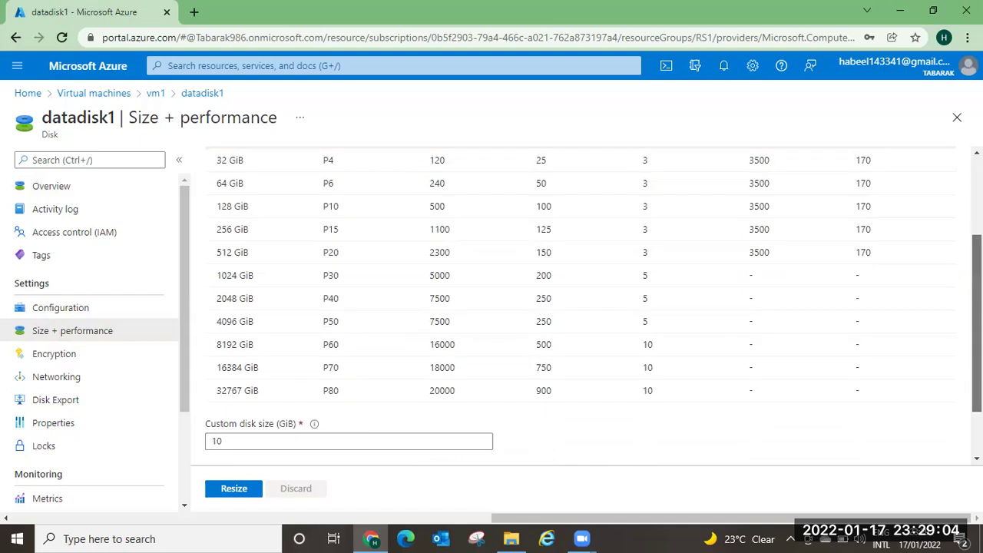
left_click(256, 368)
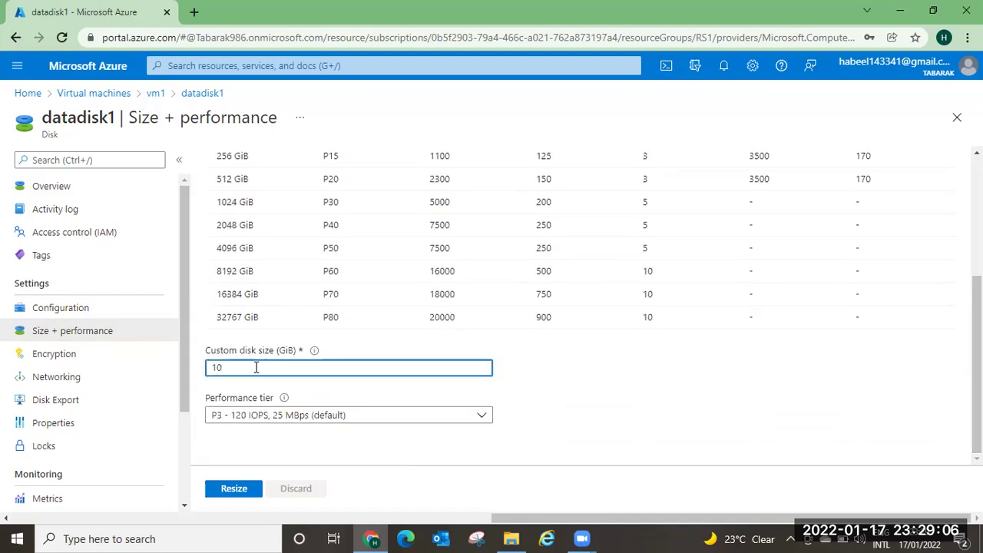
key("BackSpace")
key("BackSpace")
type("15")
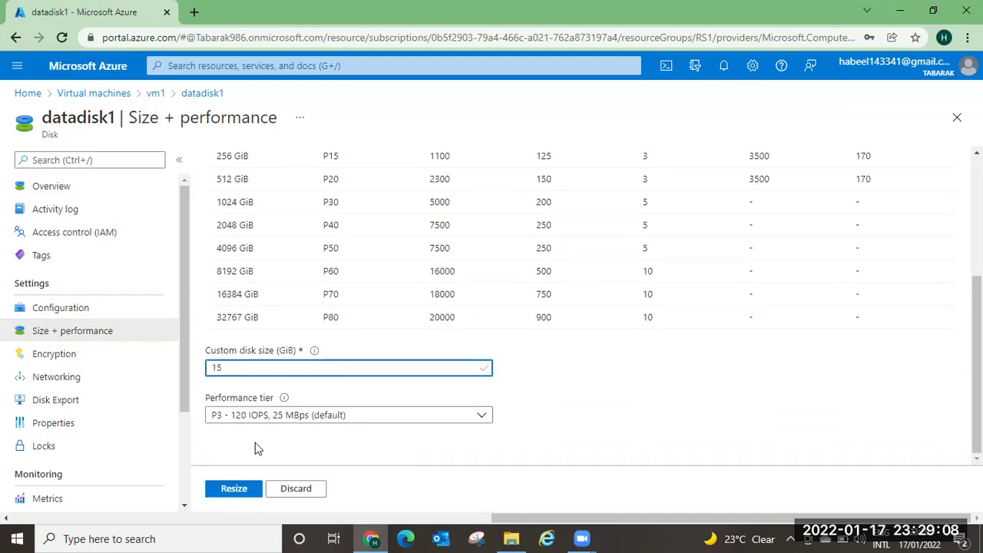
left_click(252, 489)
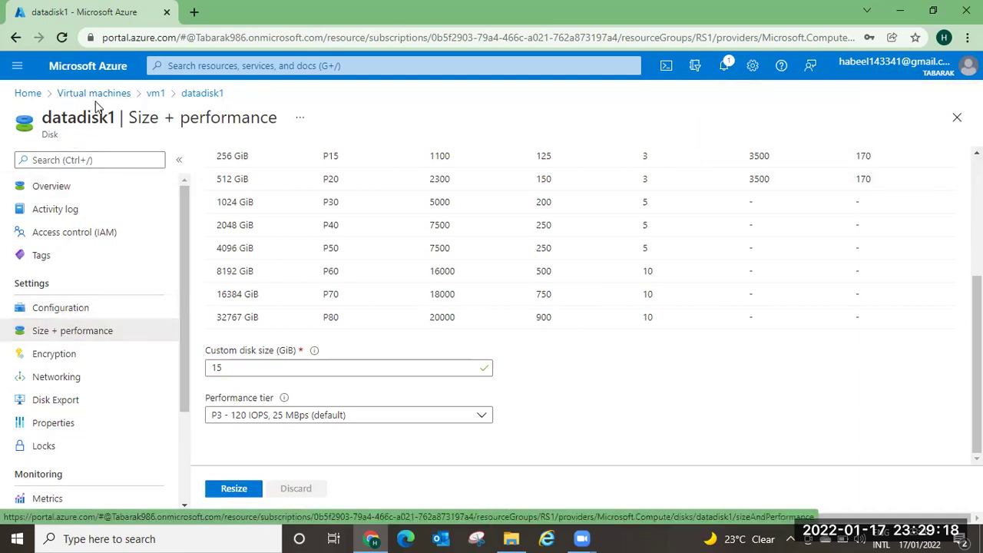
left_click(155, 95)
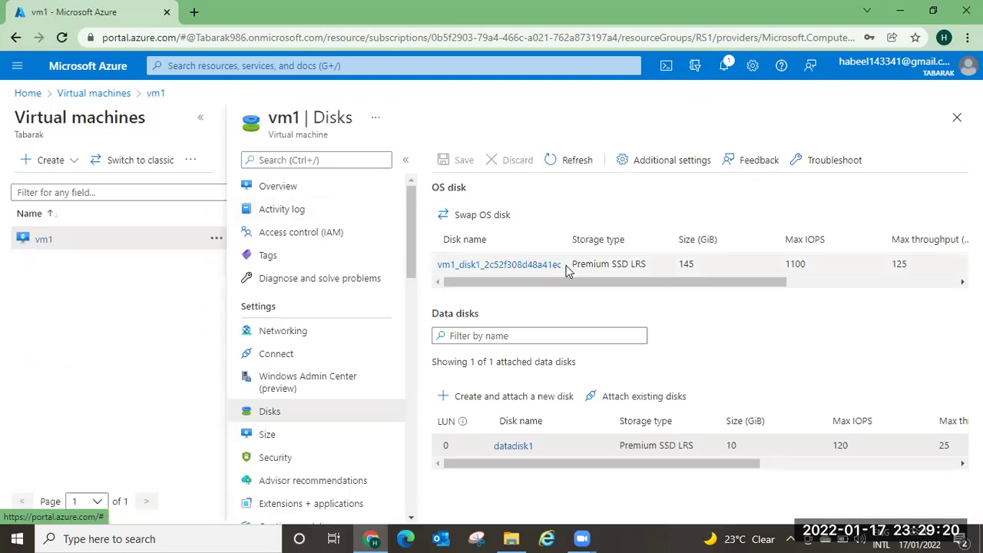
left_click(573, 164)
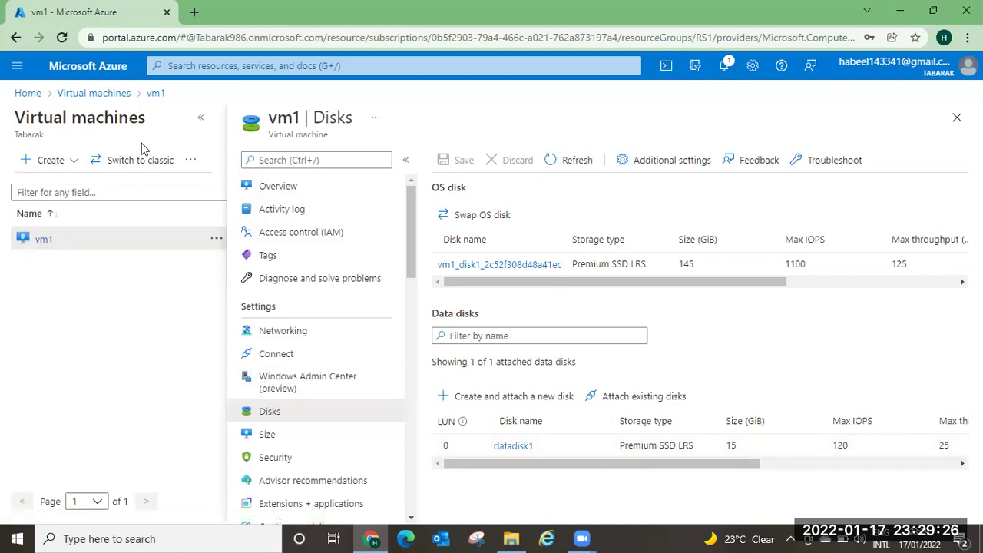
Step: Start vm1 from its overview page and check the attached disks on its Disks page
left_click(105, 93)
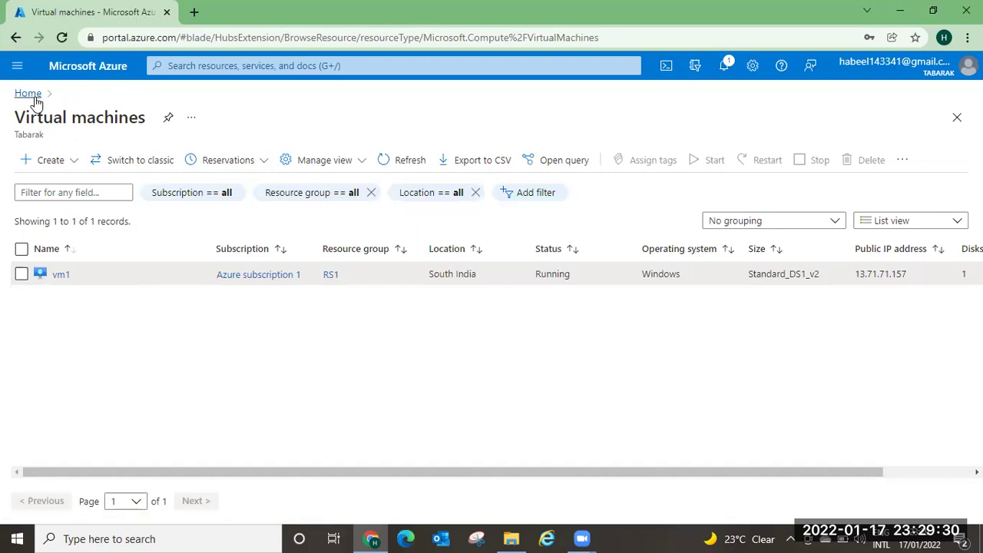
left_click(60, 275)
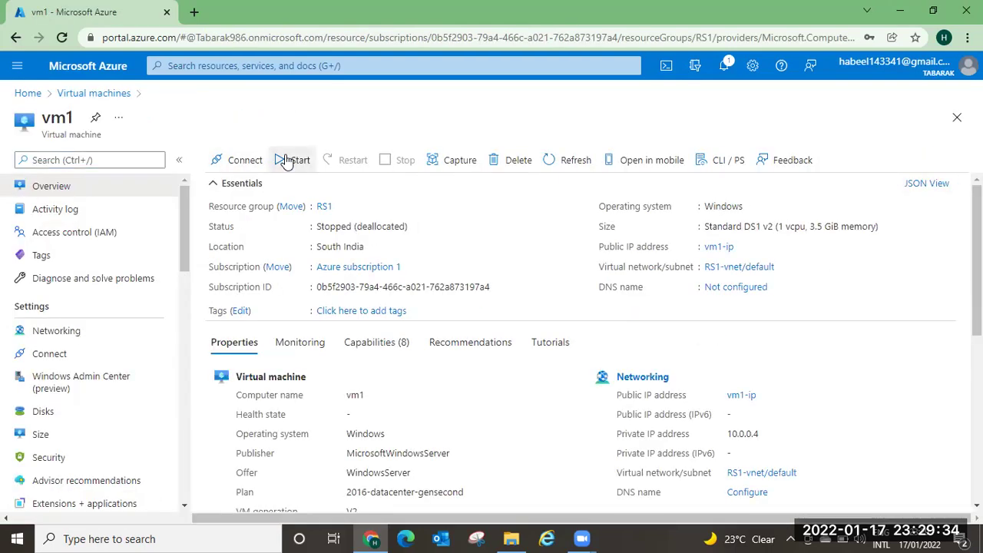
left_click(286, 162)
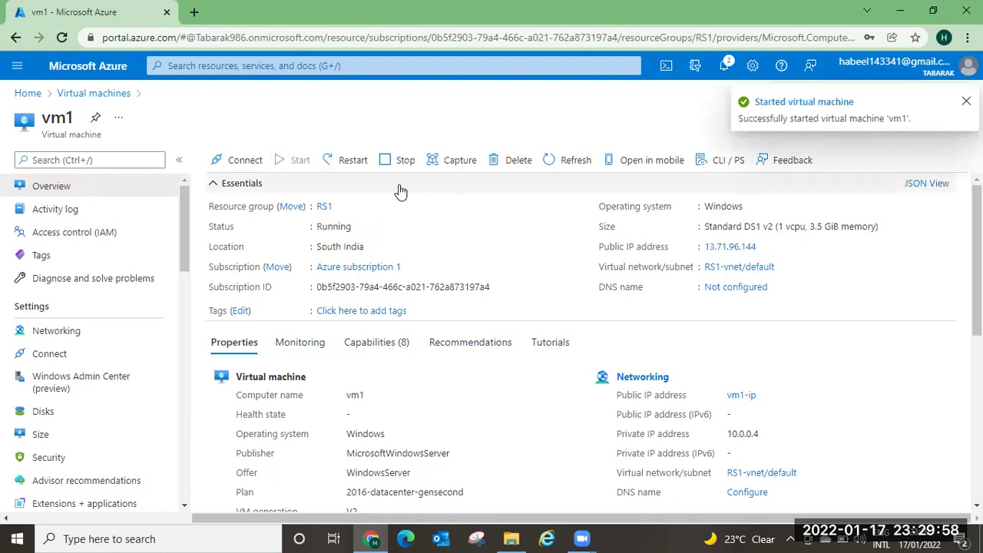
left_click(39, 434)
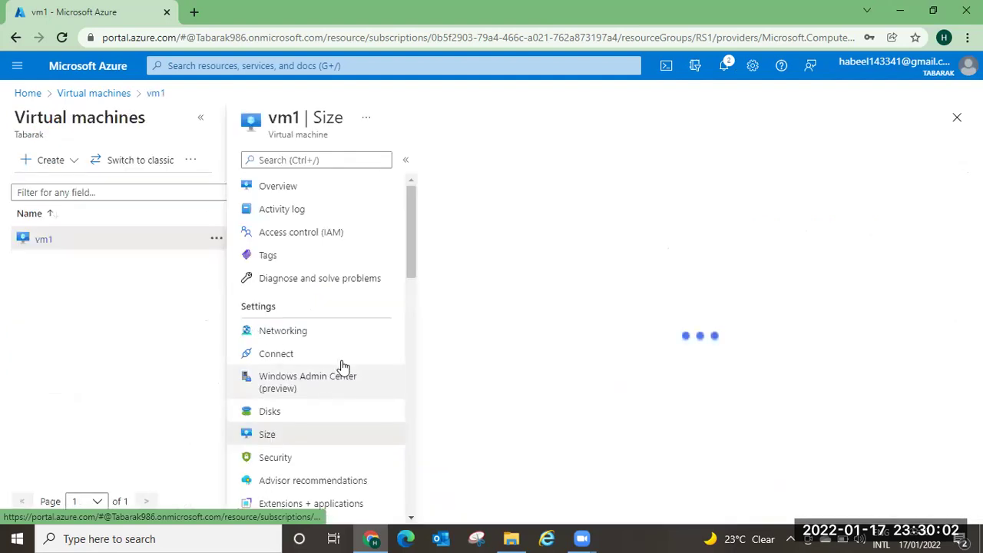
left_click(277, 415)
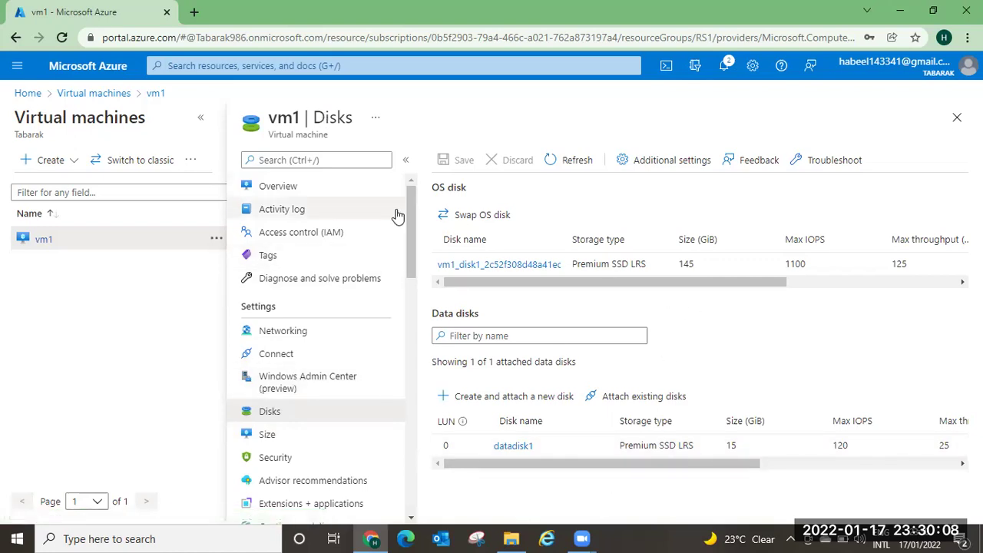
Step: Download vm1's RDP file for the public IP address on port 3389 and launch the remote desktop connection despite the unknown publisher
left_click(77, 93)
left_click(64, 278)
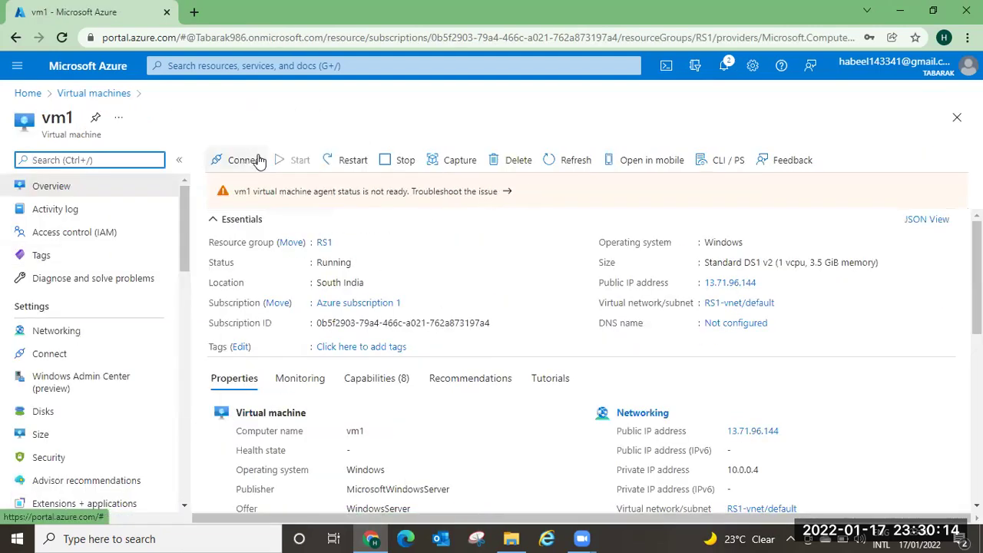
left_click(245, 161)
left_click(261, 187)
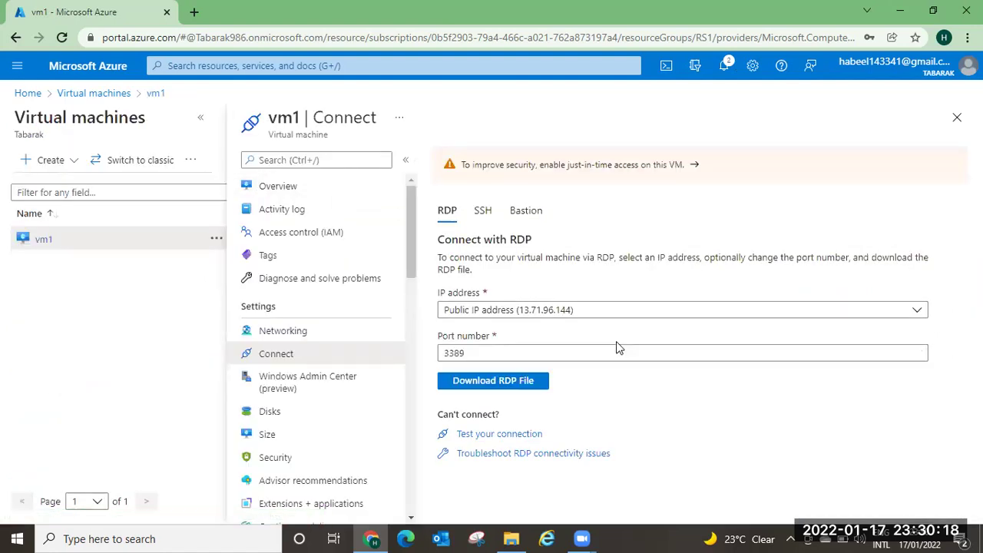
left_click(520, 384)
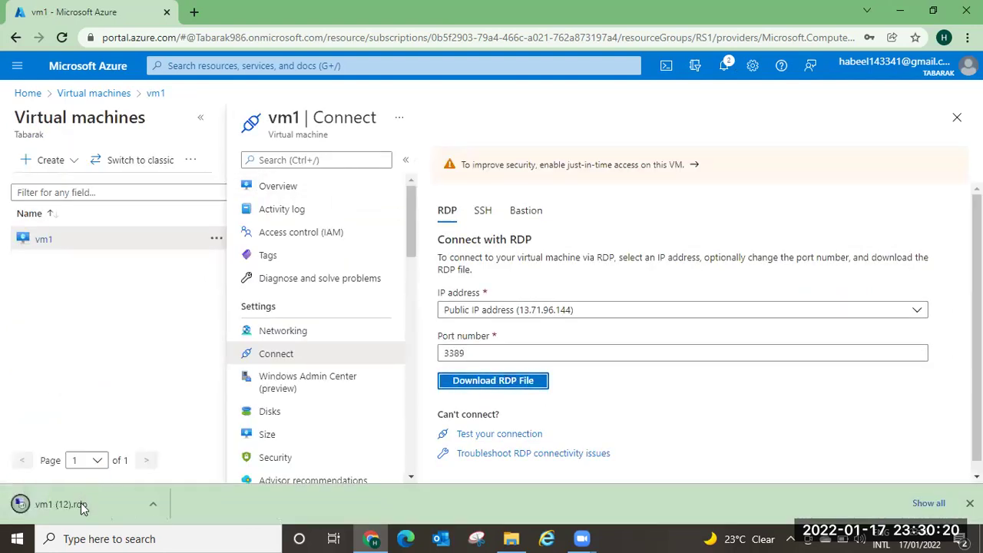
left_click(113, 497)
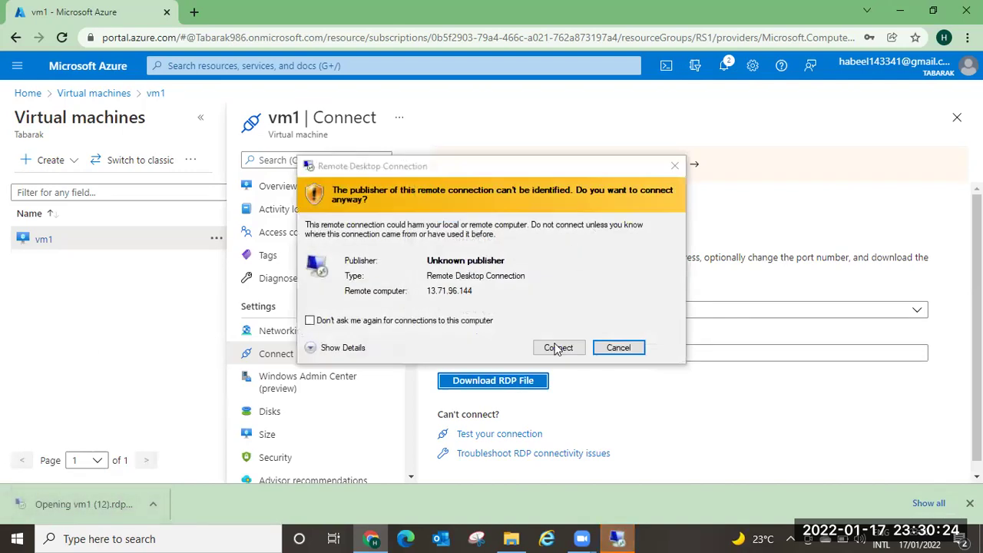
left_click(560, 347)
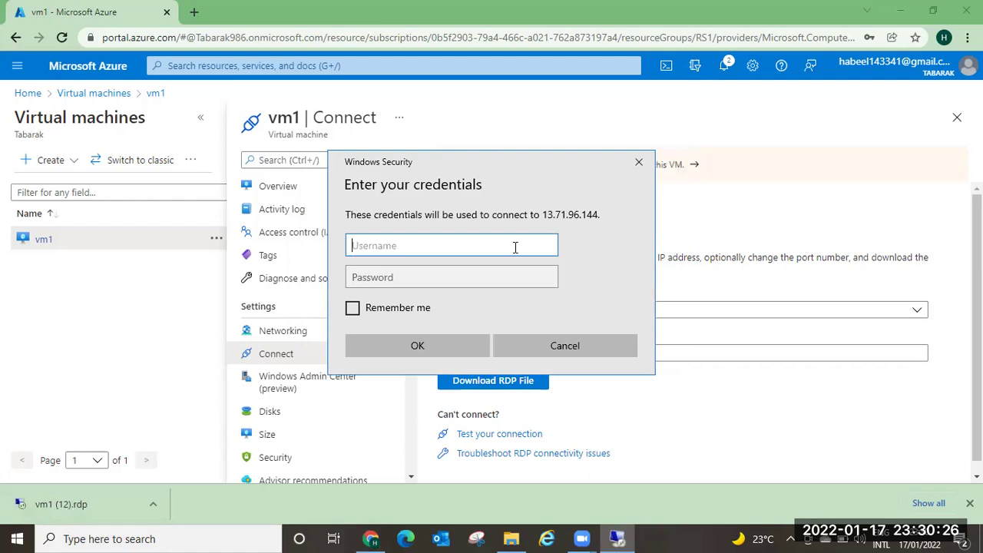
Step: Sign in to the remote desktop session with the account username and password, and connect despite the untrusted certificate
type("habeel")
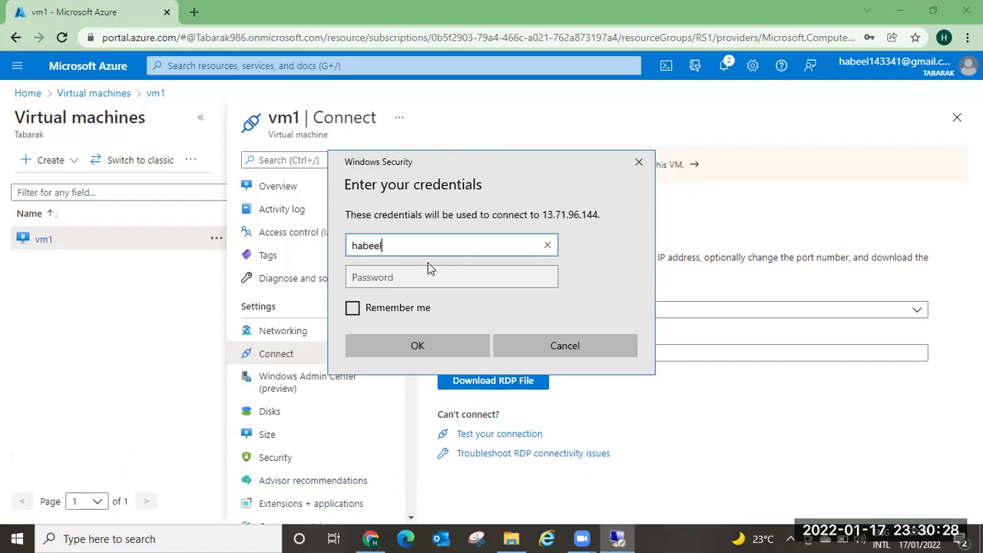
left_click(414, 279)
type("••")
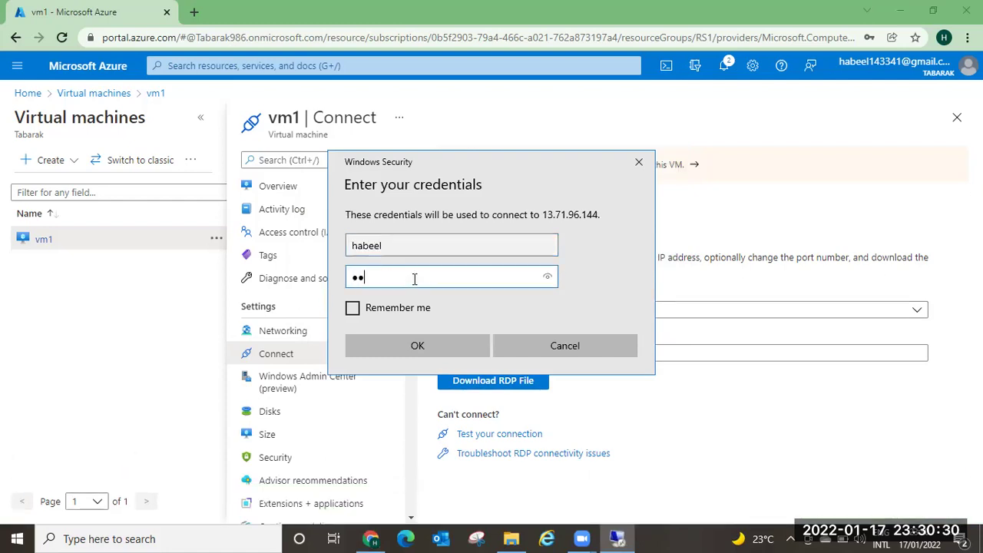
left_click(418, 345)
scroll(410, 347, "down", 4)
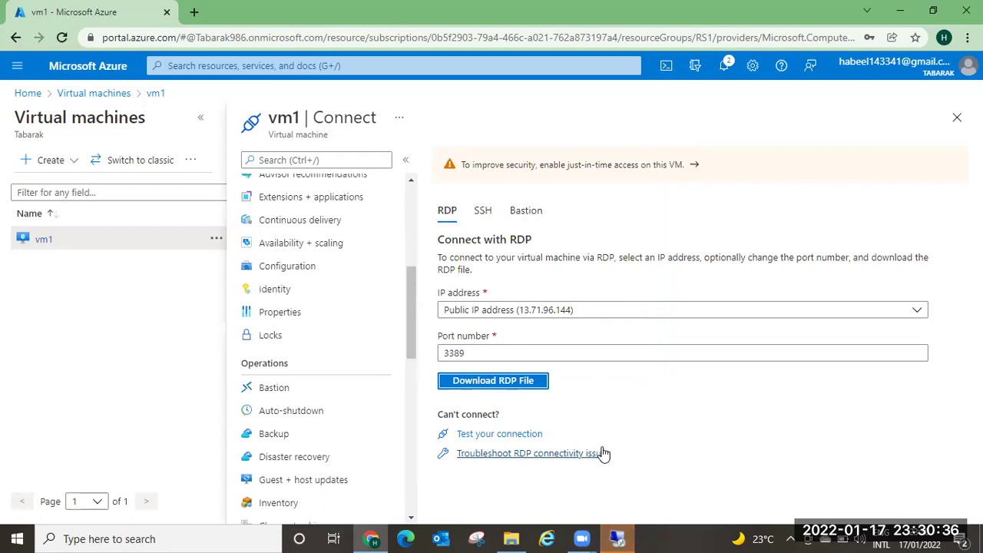
left_click(619, 537)
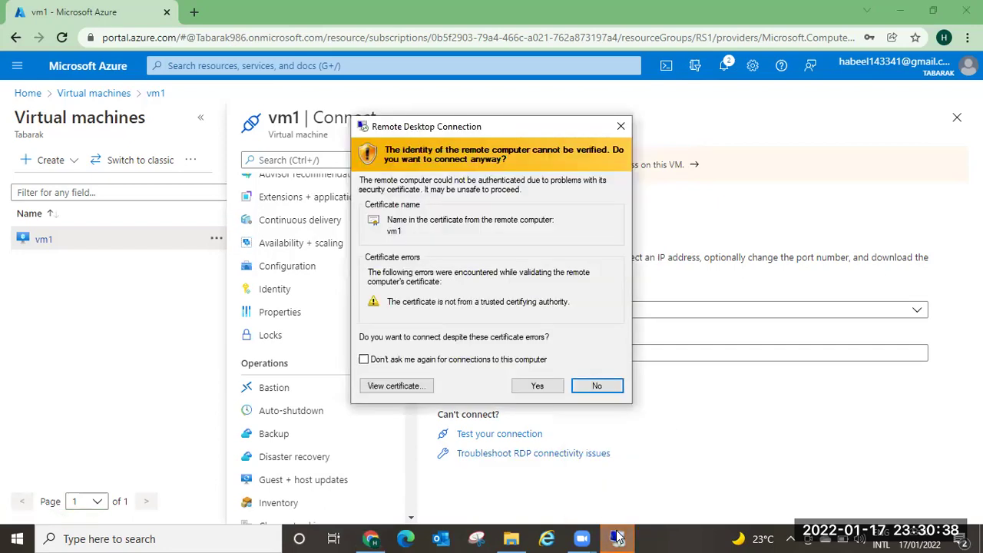
left_click(547, 383)
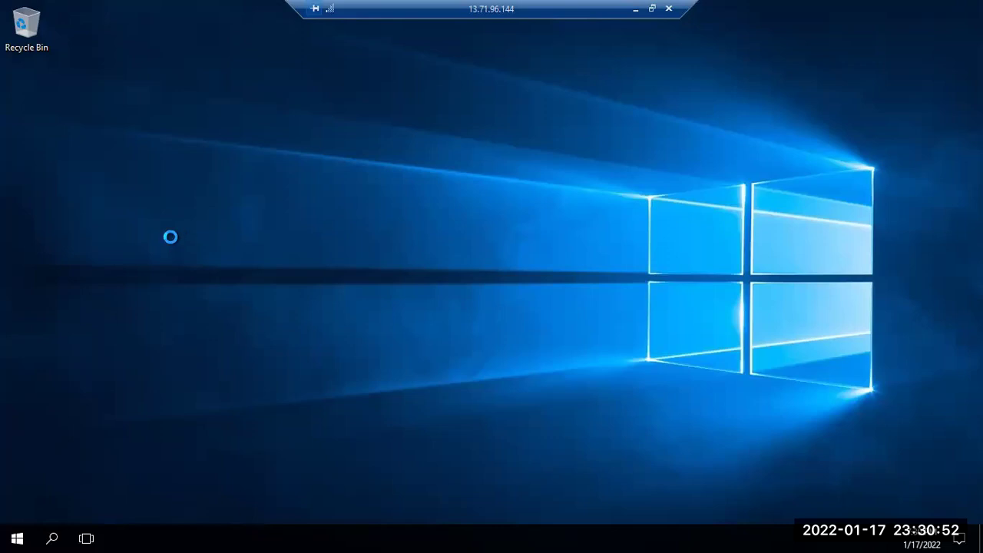
Step: Check the remote machine's drives in This PC, then run diskmgmt.msc and locate Disk 2 in Disk Management
key("super+e")
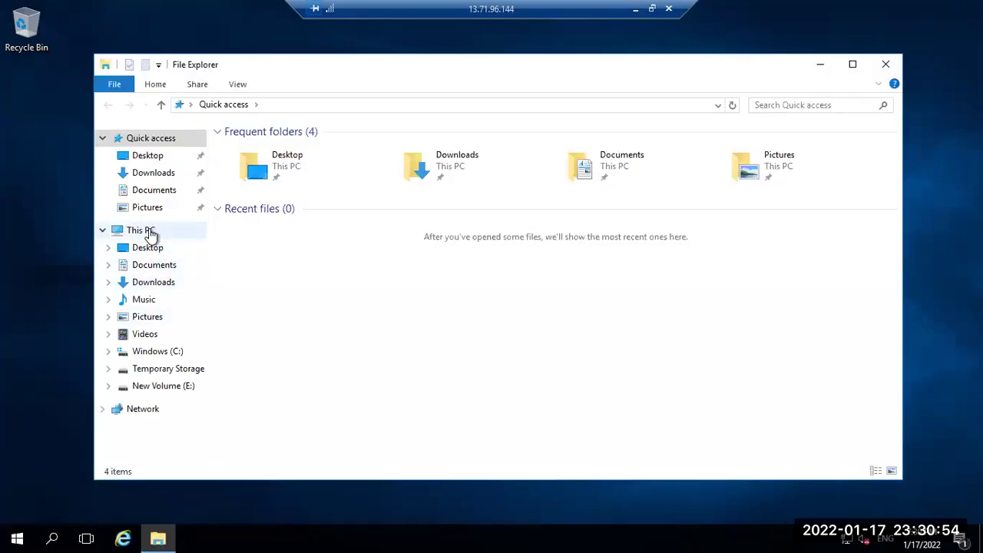
left_click(146, 231)
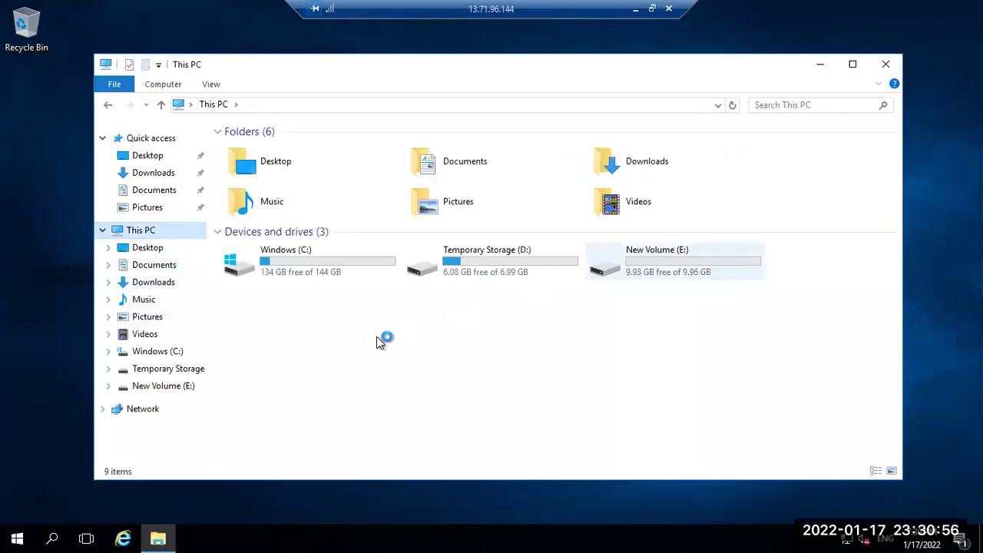
key("super+r")
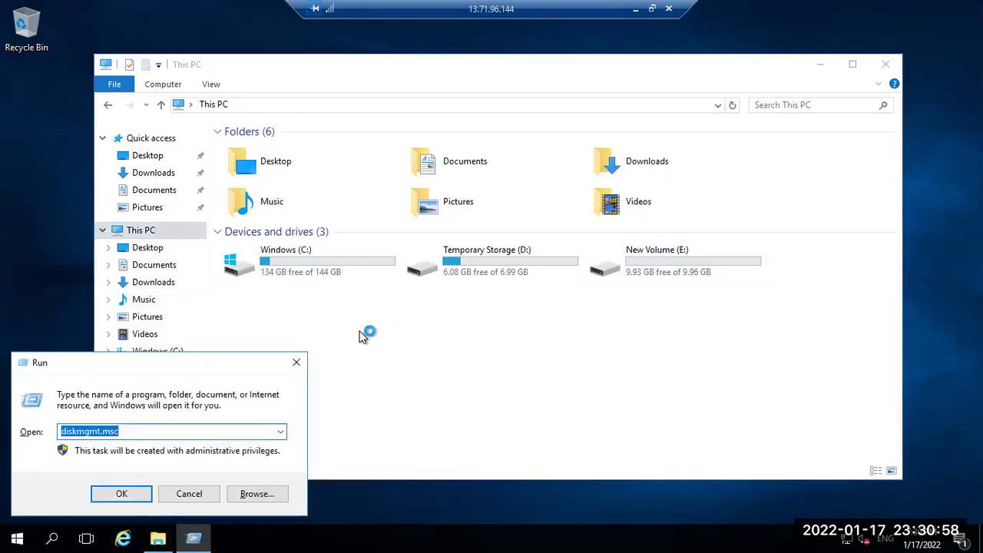
left_click(130, 493)
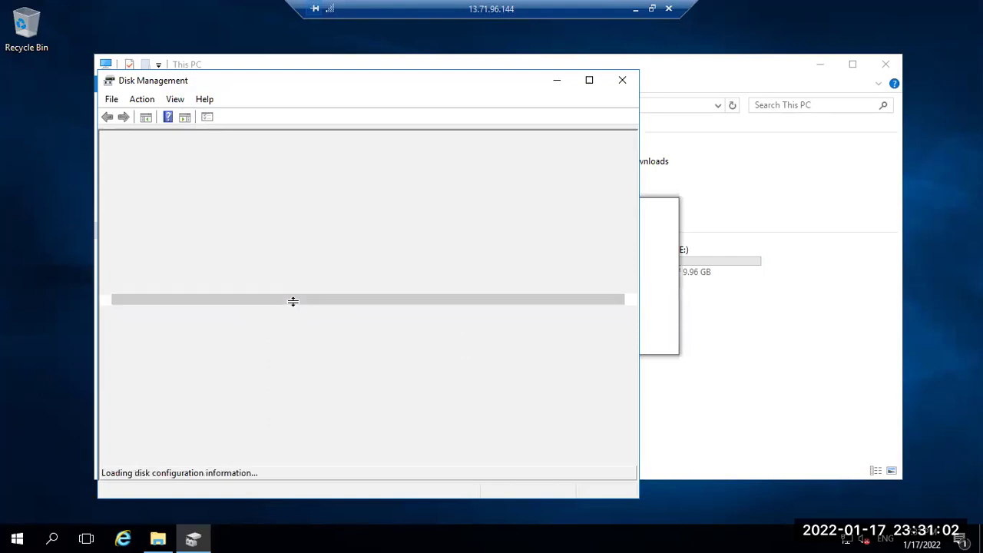
left_click_drag(632, 373, 634, 457)
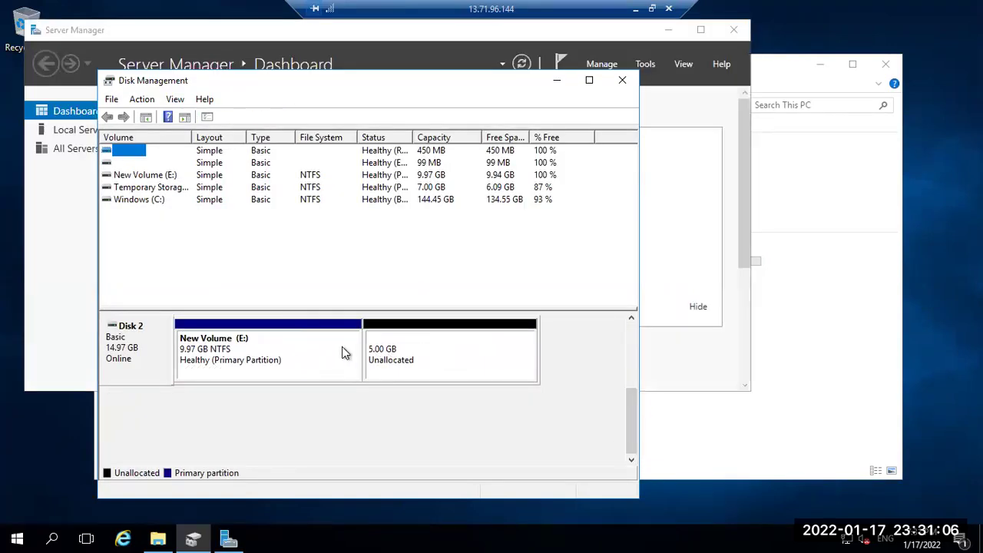
Step: Extend New Volume (E:) on Disk 2 into all of the adjacent unallocated space, keeping the wizard's defaults
right_click(291, 348)
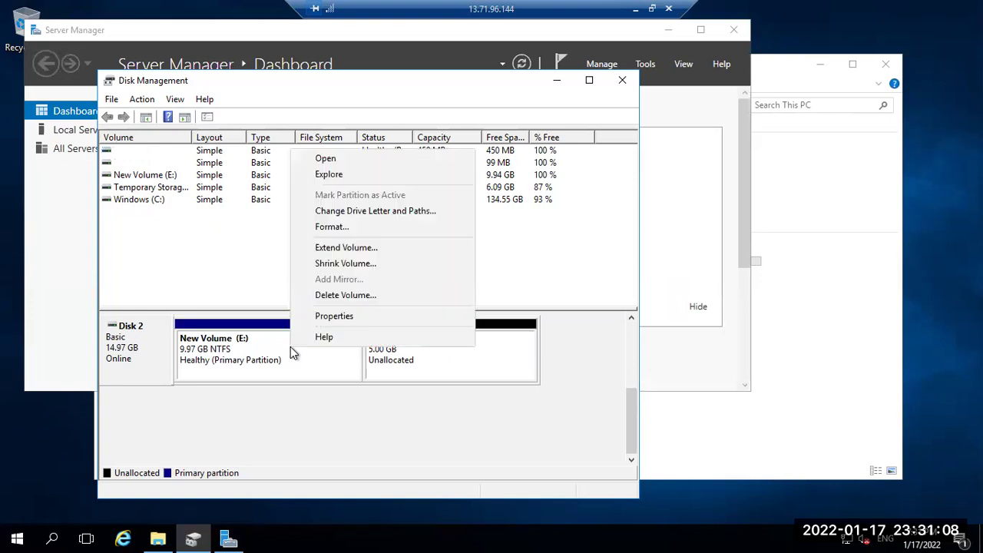
left_click(341, 248)
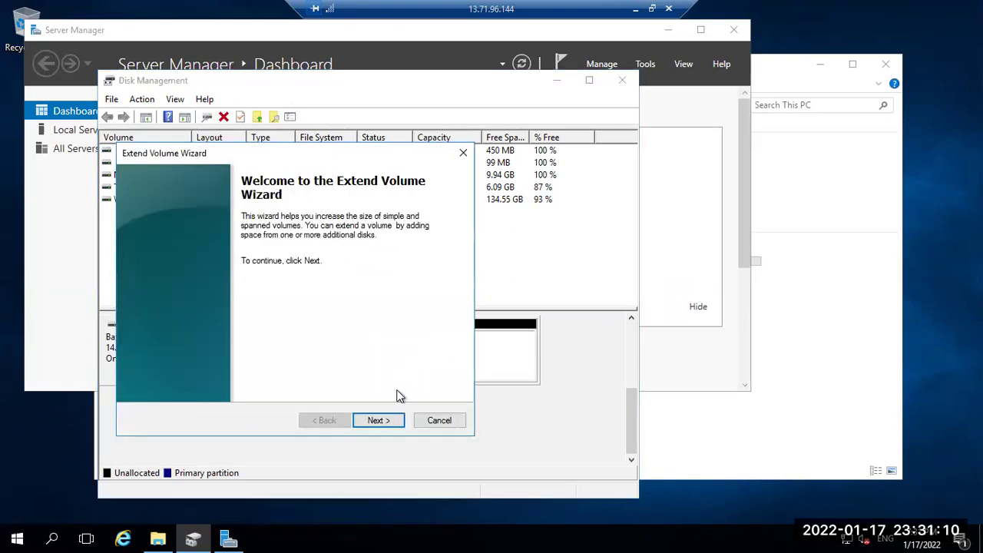
left_click(386, 421)
left_click(386, 421)
left_click(385, 421)
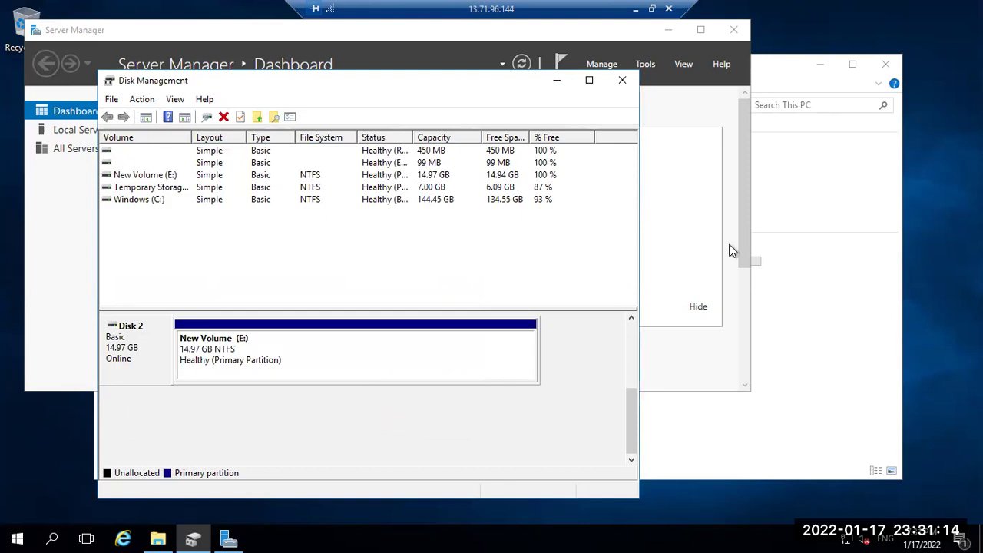
Step: Check the size of New Volume (E:) in This PC, reopening File Explorer to reload the drives, and close it
left_click(811, 190)
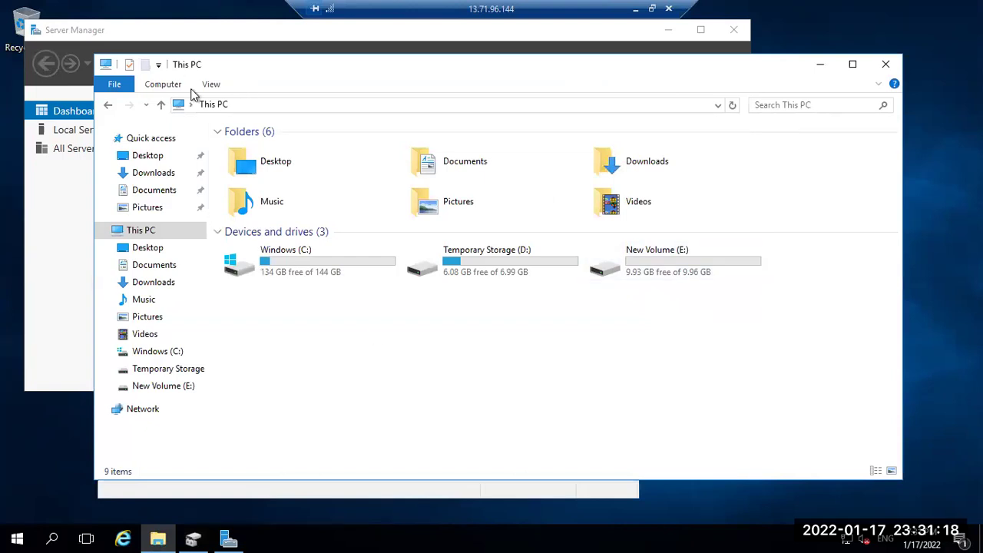
left_click(165, 88)
left_click(151, 234)
left_click(886, 66)
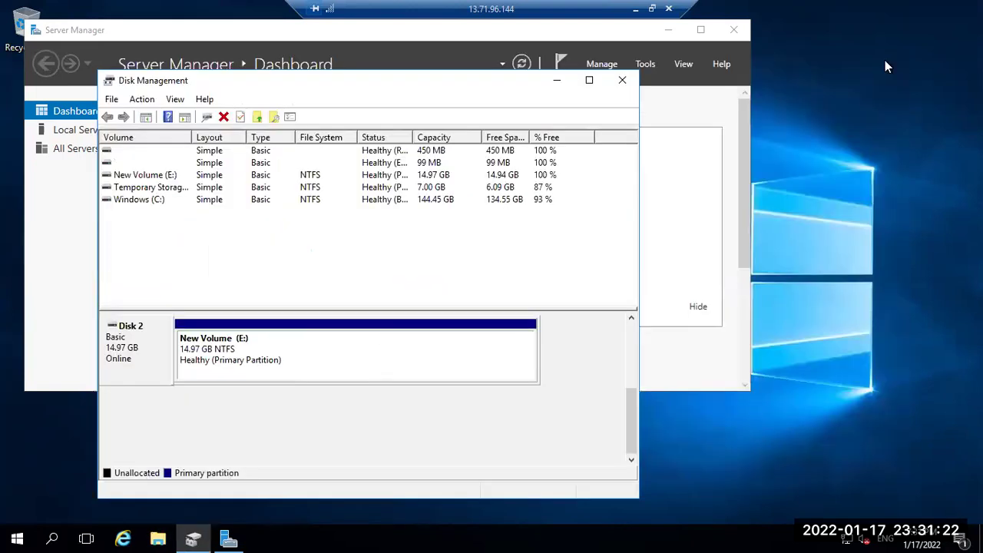
key("super+e")
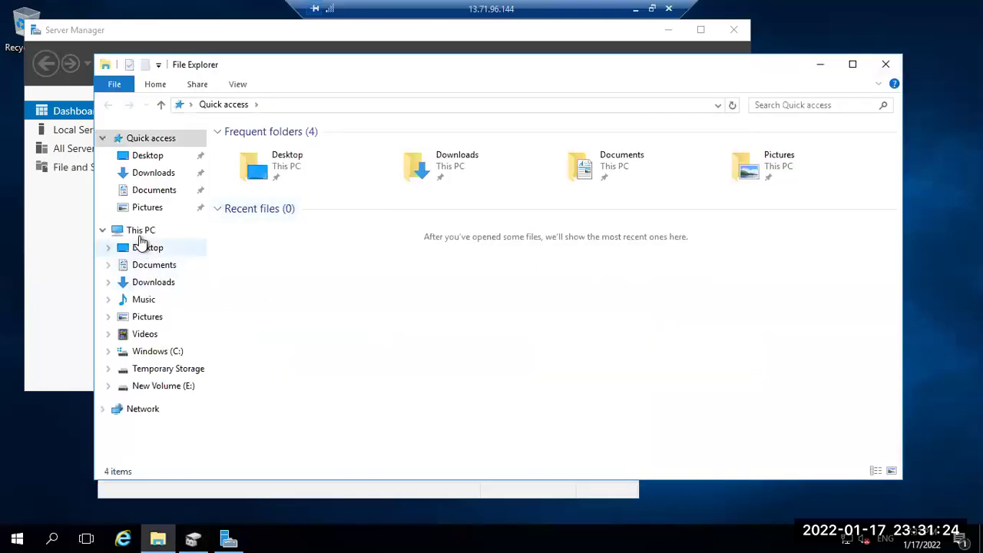
left_click(140, 230)
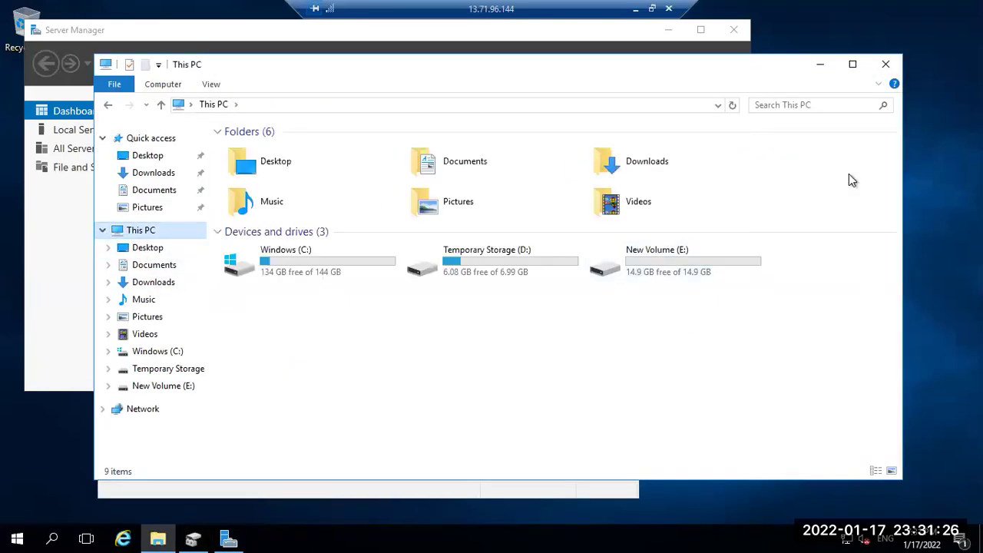
left_click(887, 64)
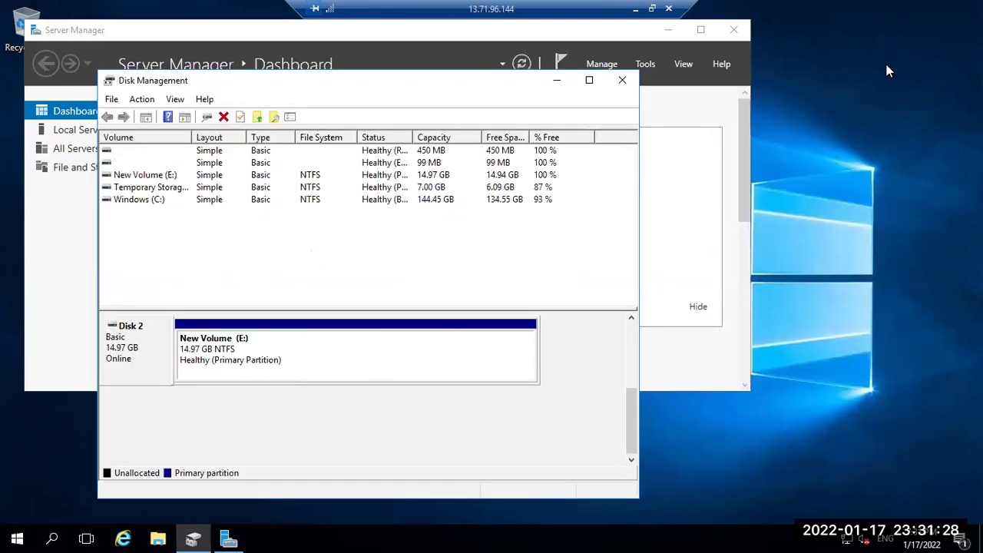